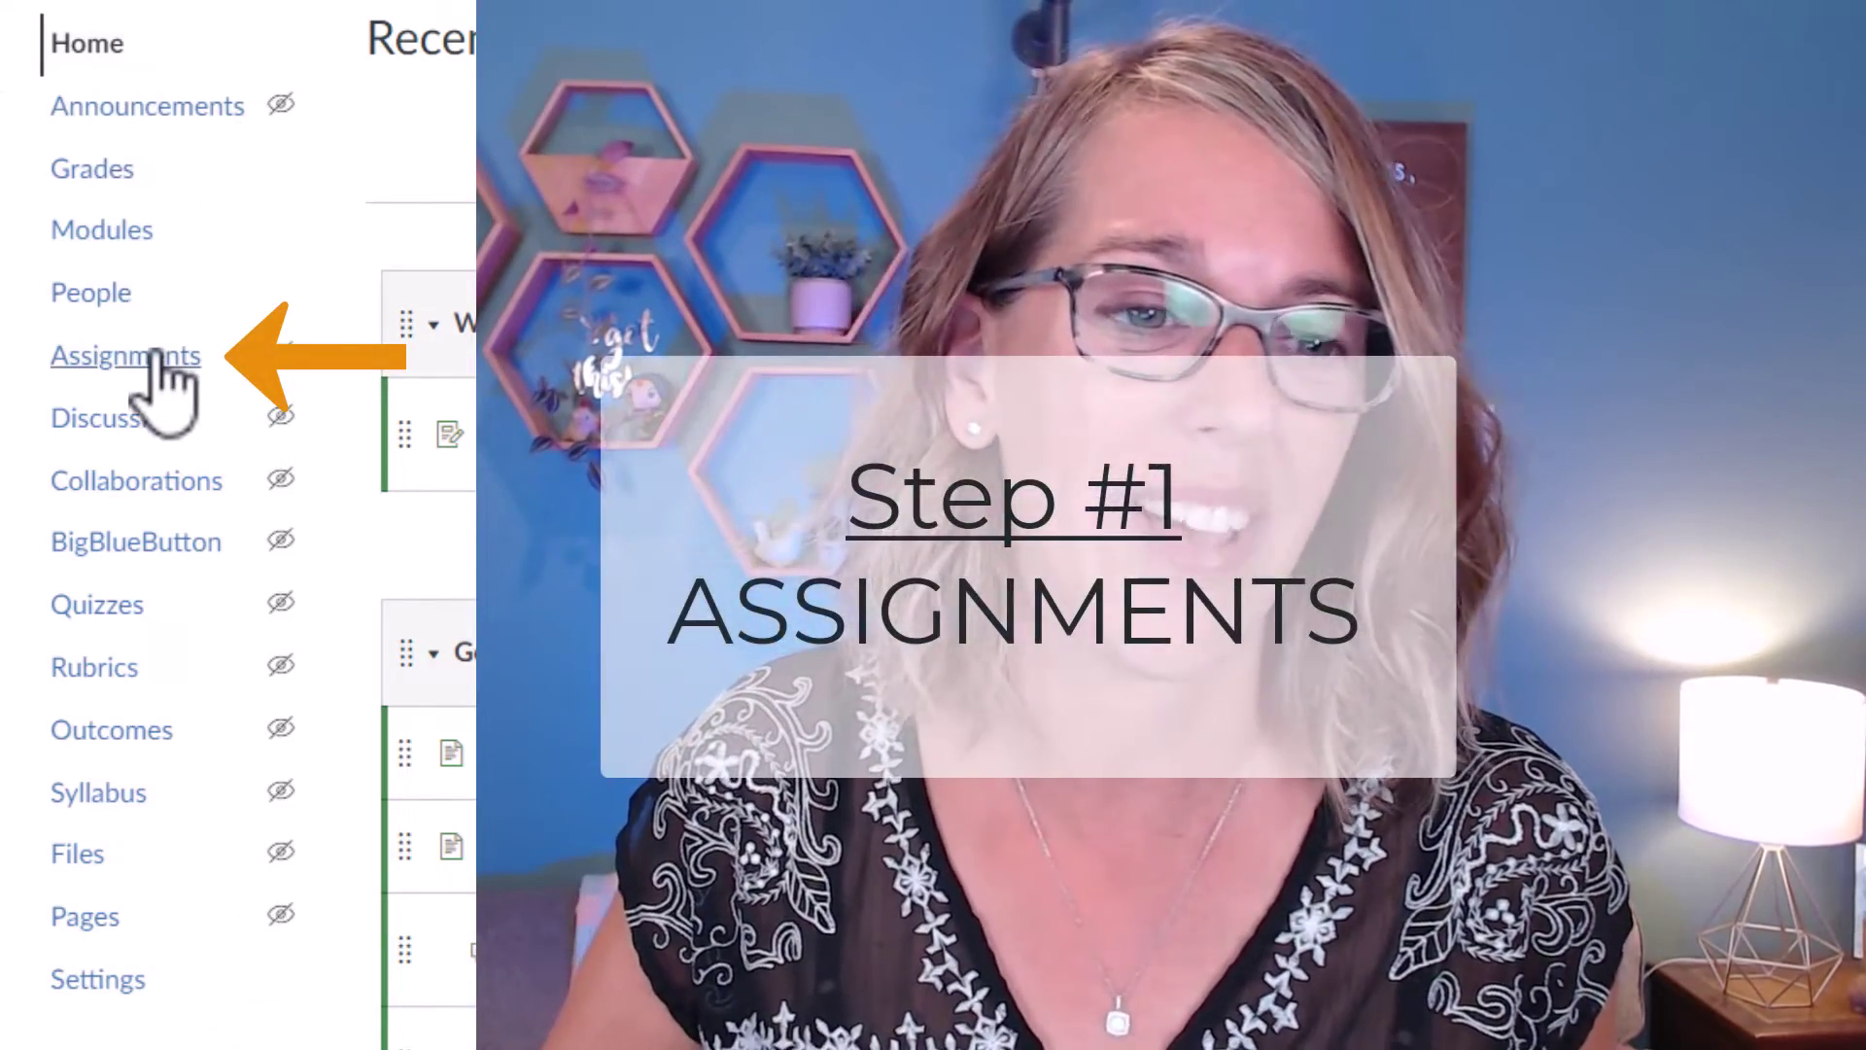
# Open the course Assignments page listing Introduce Yourself, Welcome Quiz and Assignment #1
pyautogui.click(156, 354)
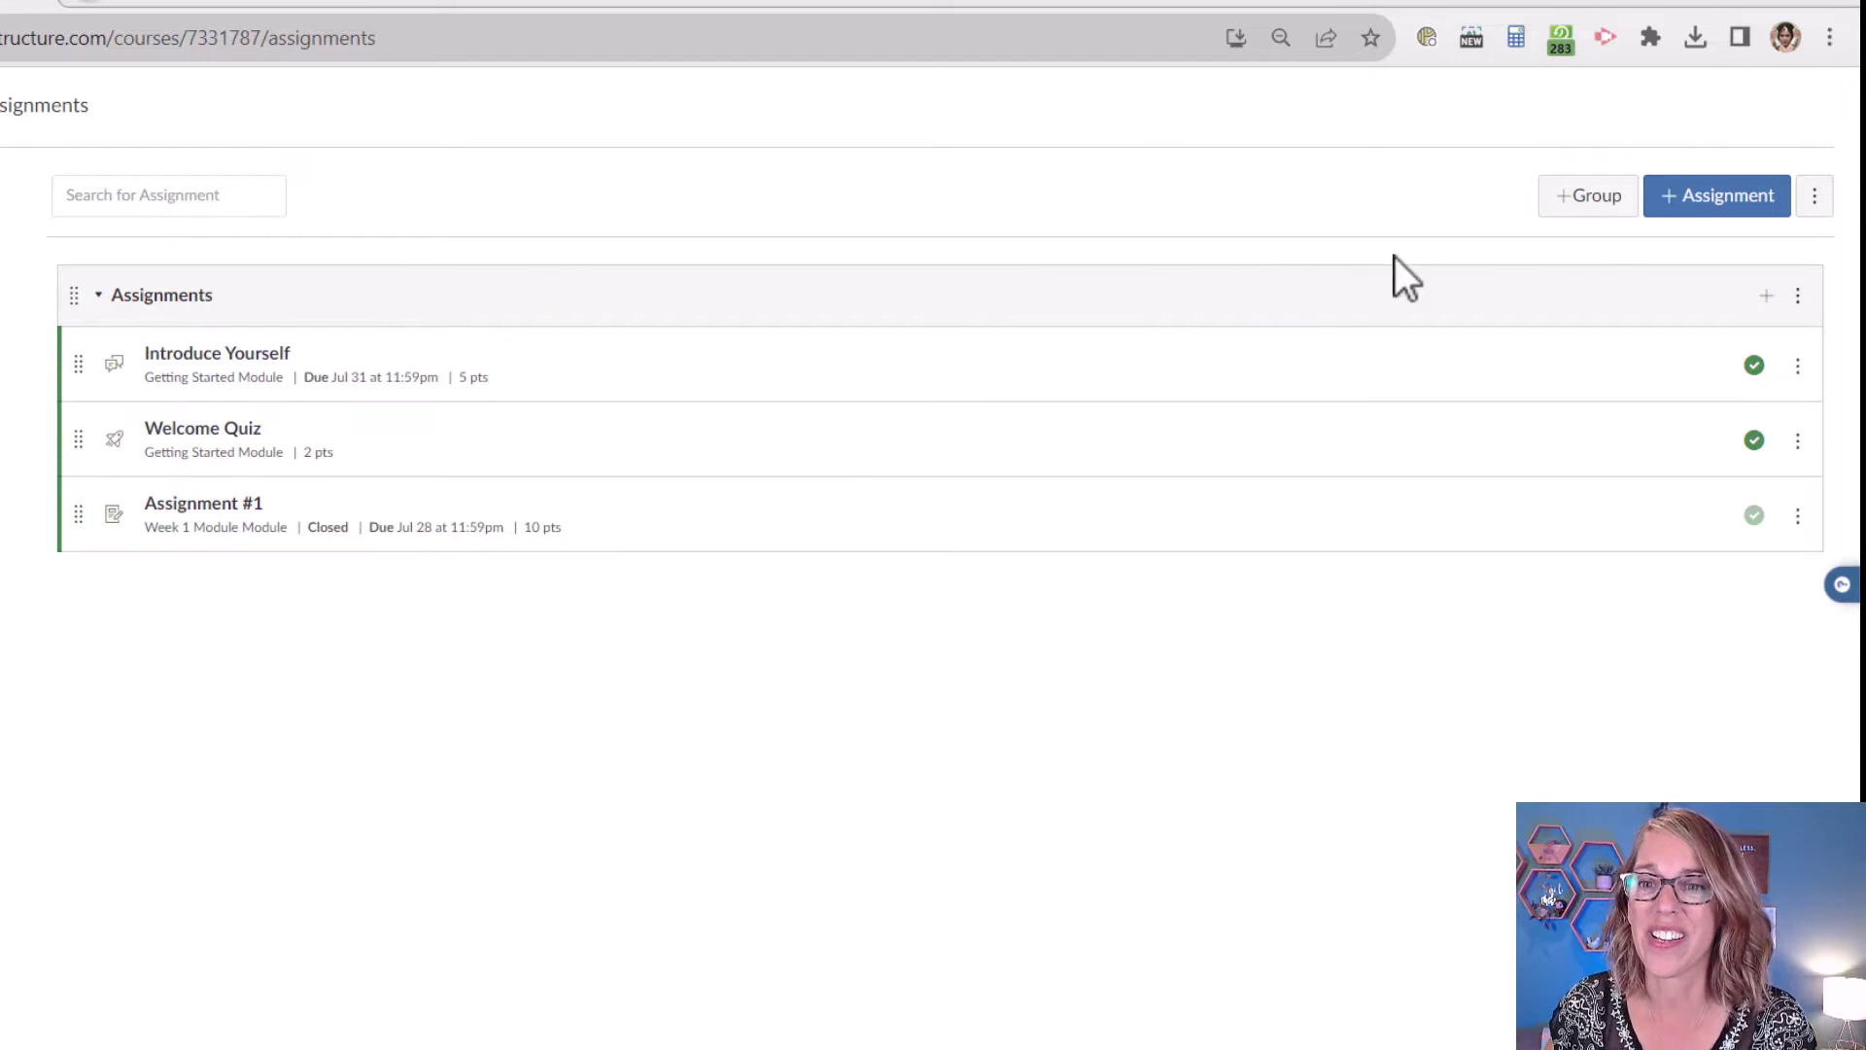
# Create a new assignment group named 'Exams'
pyautogui.click(1594, 202)
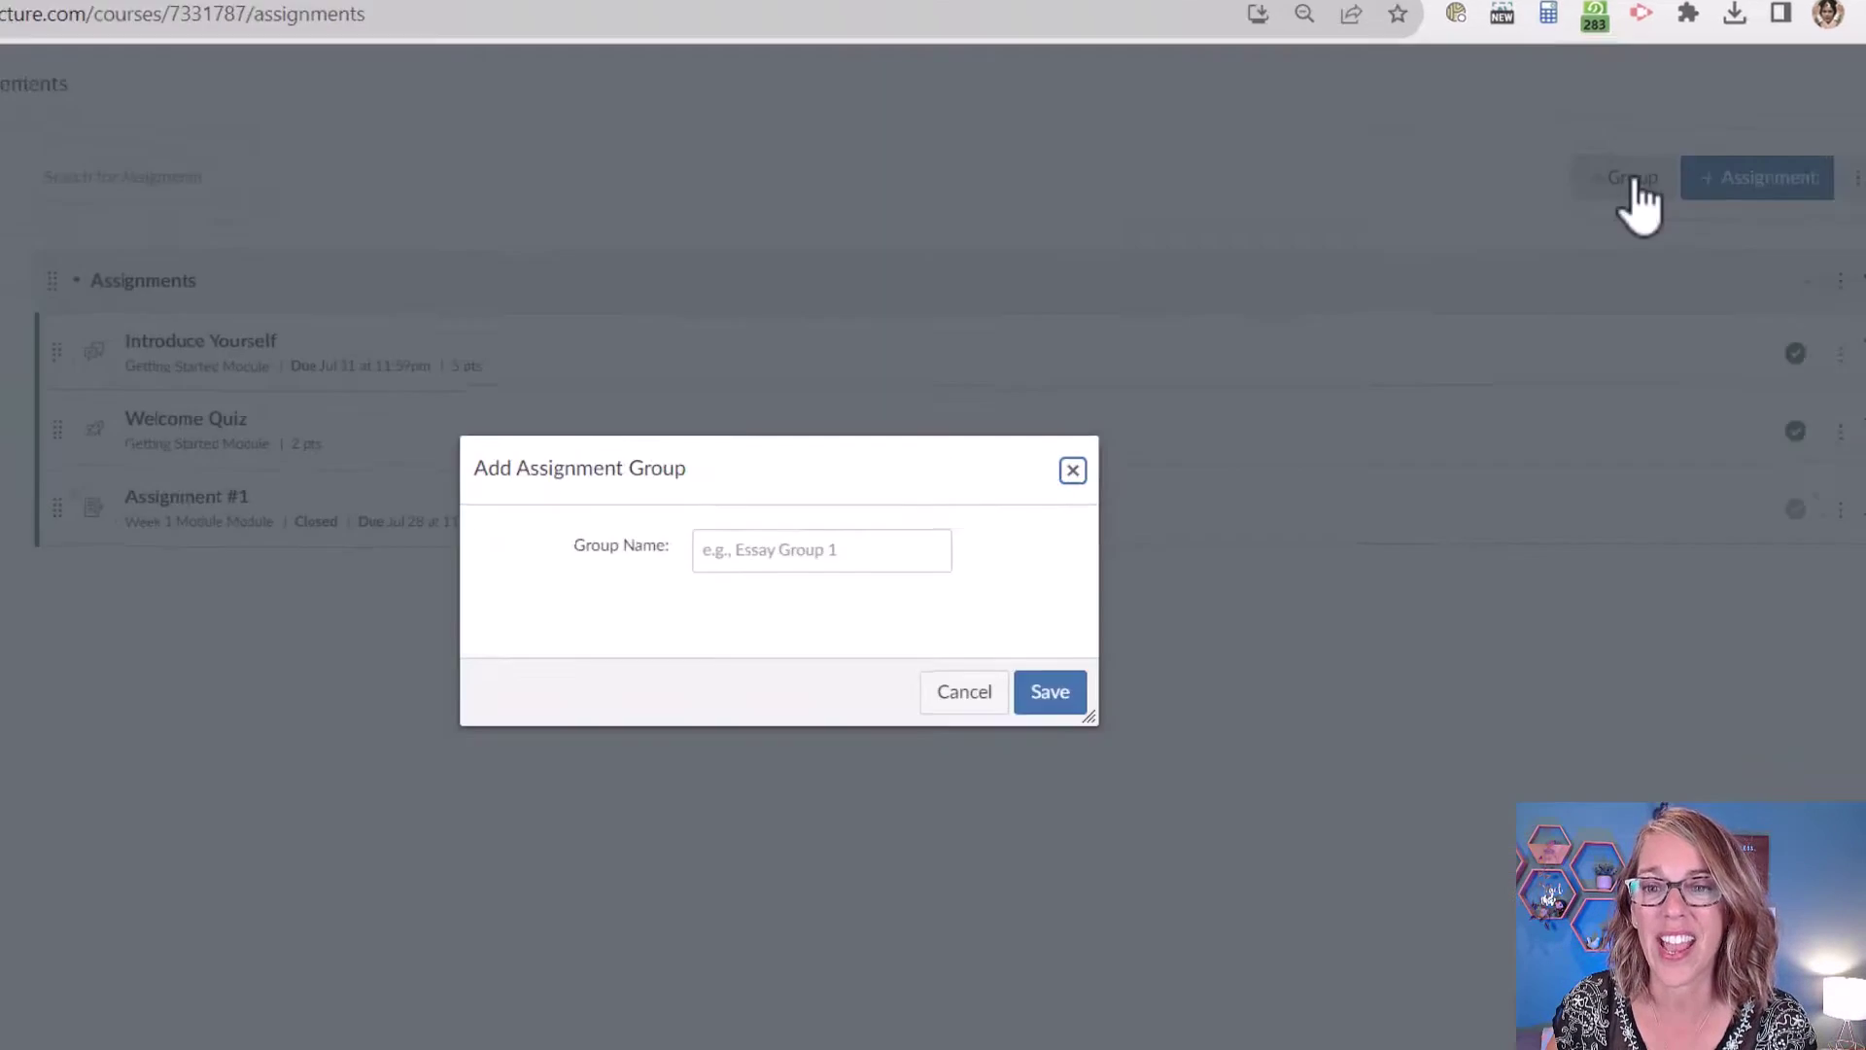
pyautogui.click(872, 481)
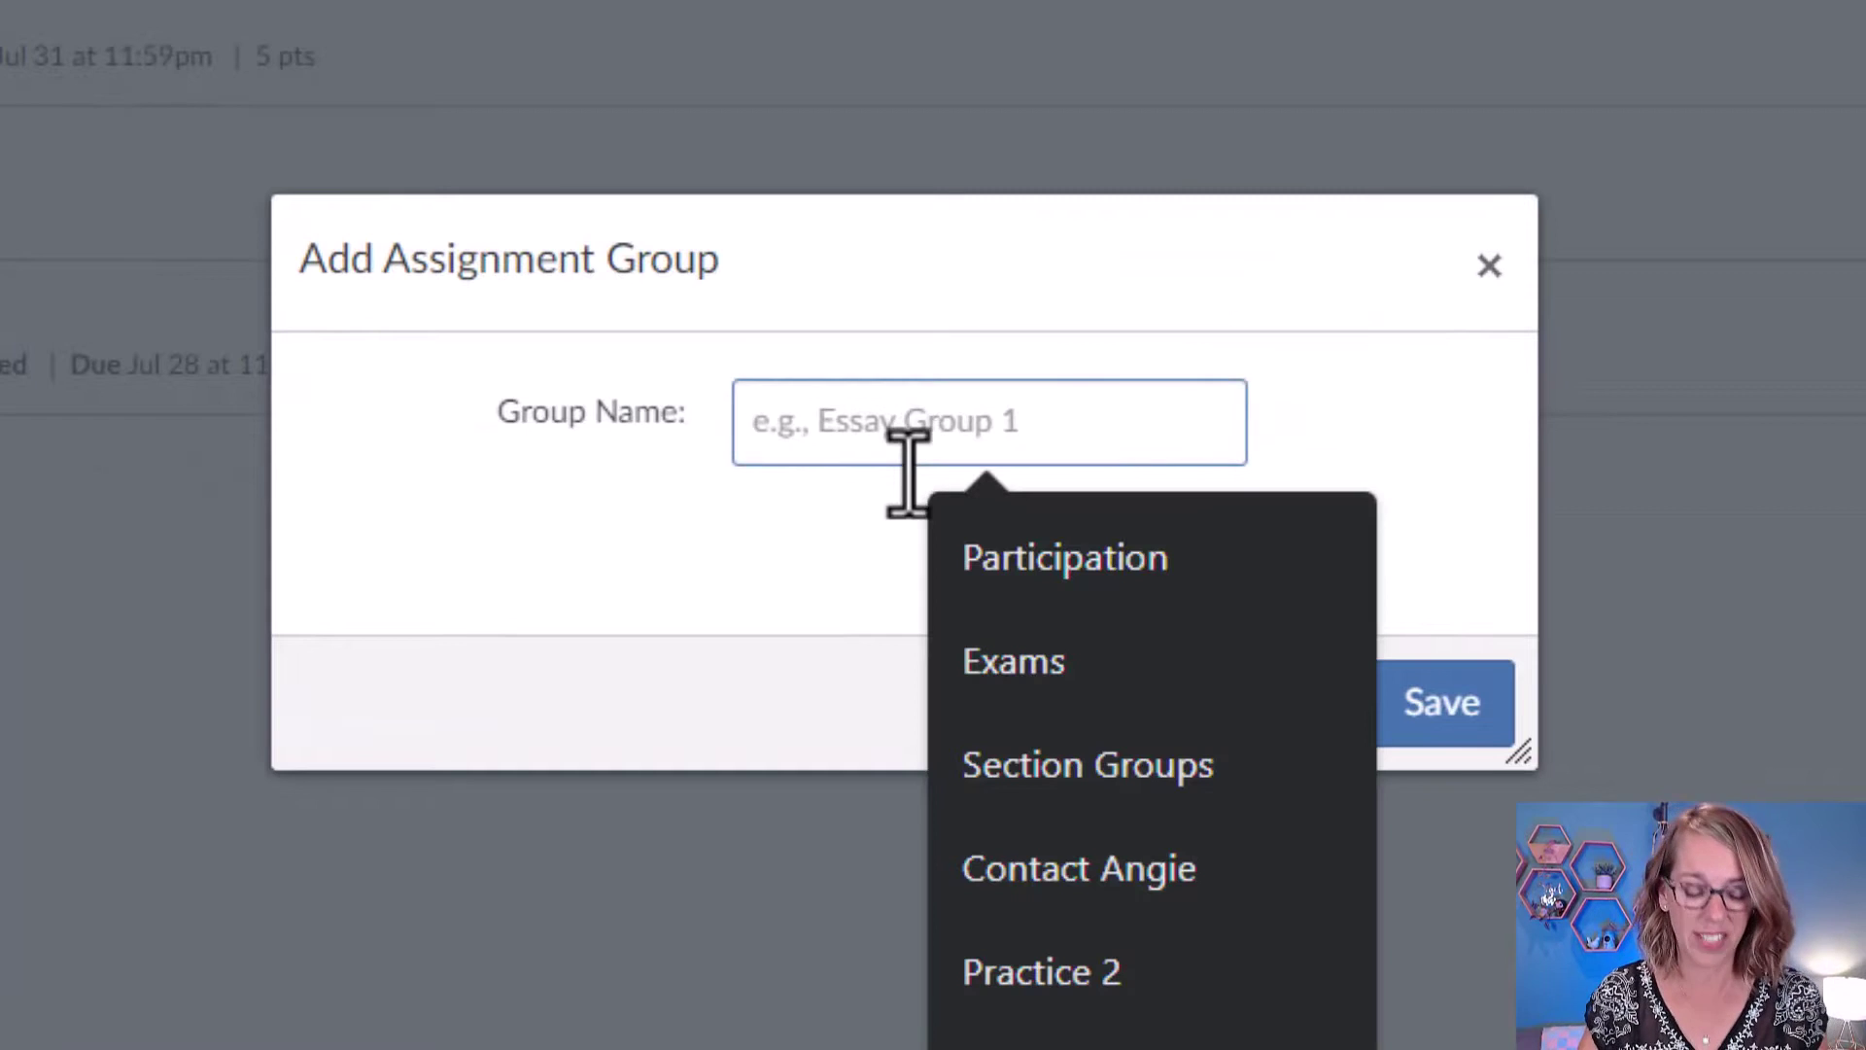
pyautogui.write('Exams')
pyautogui.press('Return')
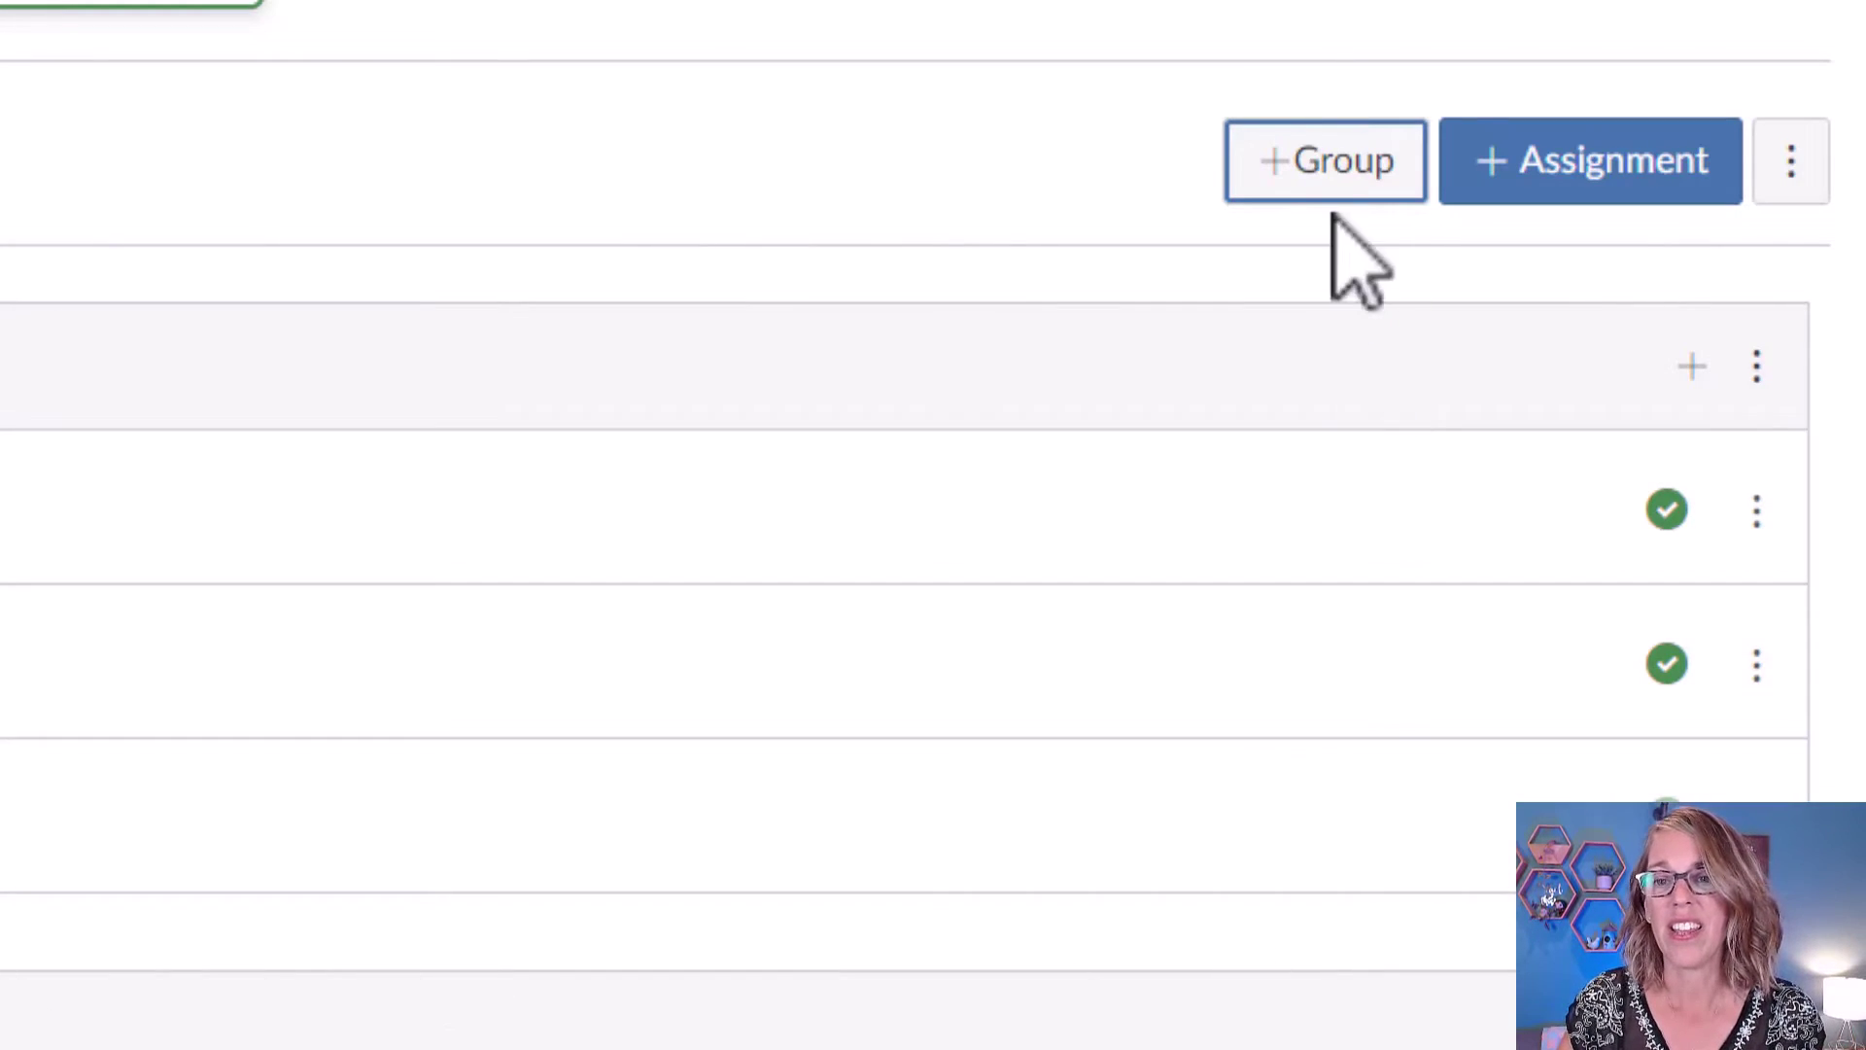
# Create a second assignment group named 'Participation' and save it
pyautogui.click(1348, 185)
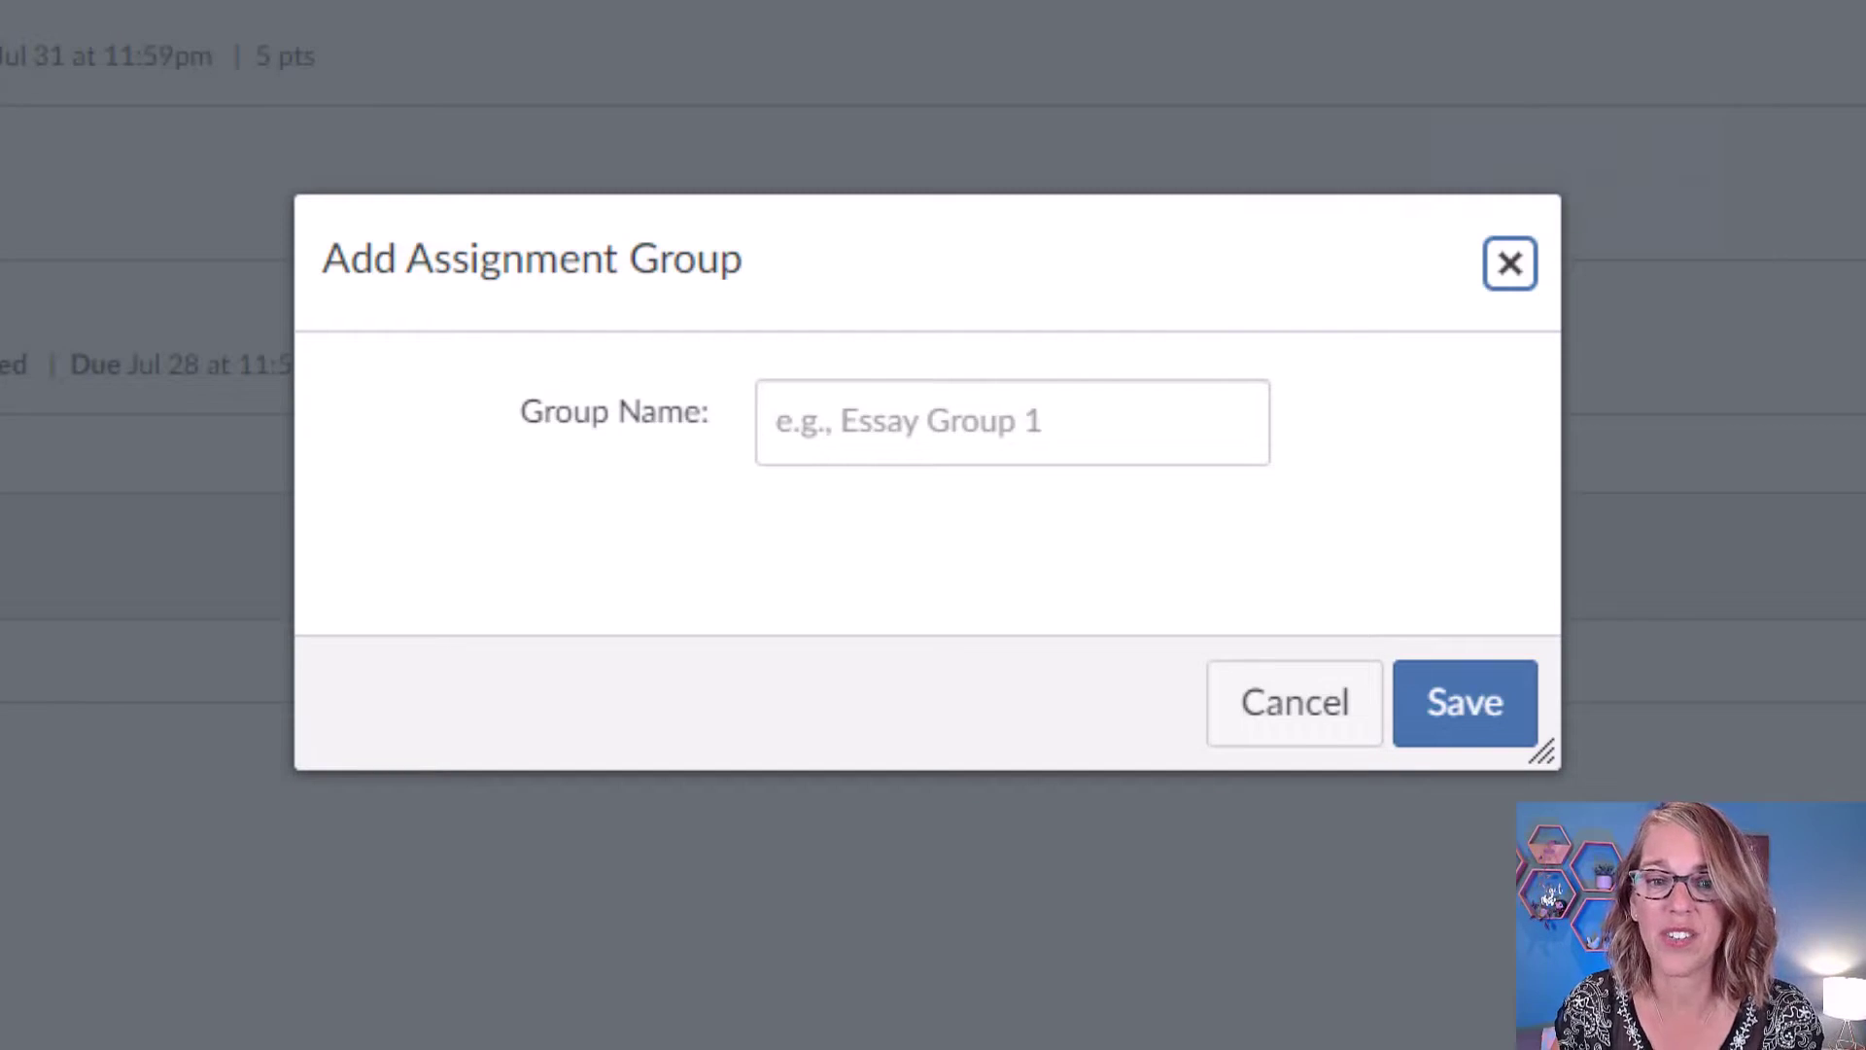
pyautogui.click(848, 421)
pyautogui.write('P')
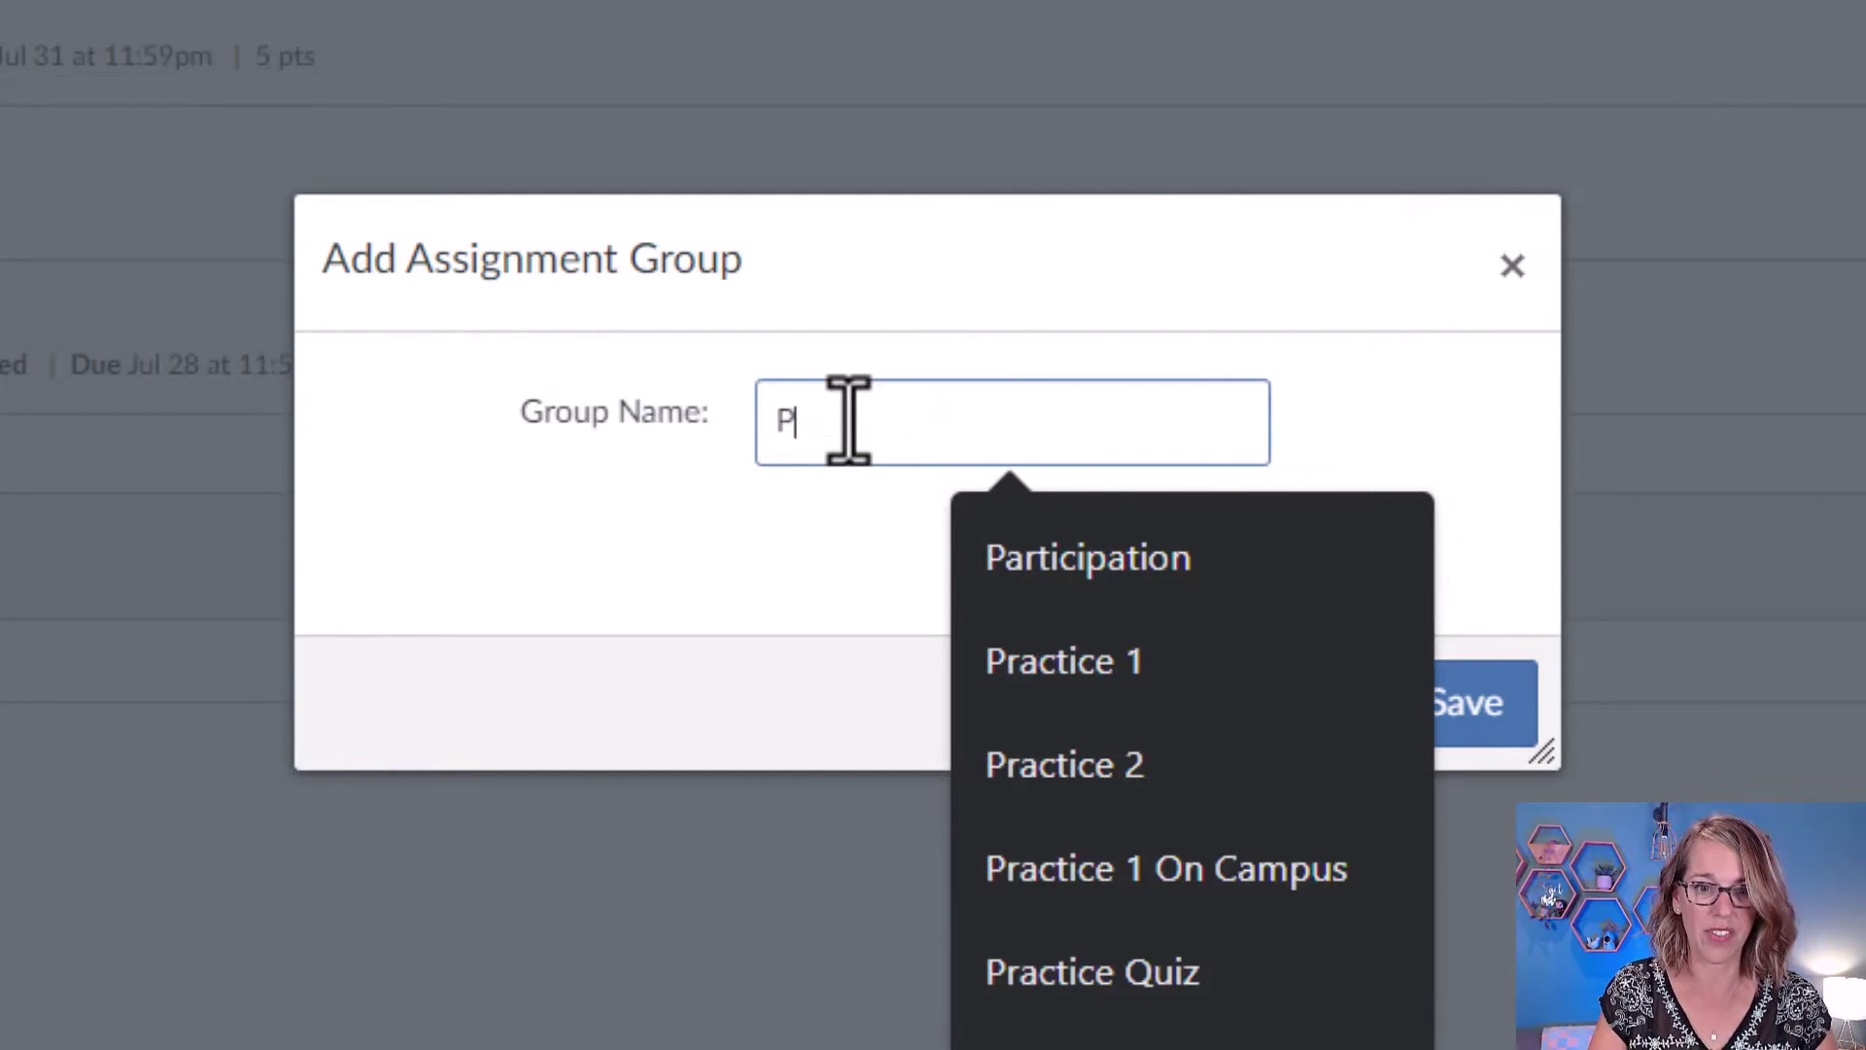
pyautogui.write('articipation')
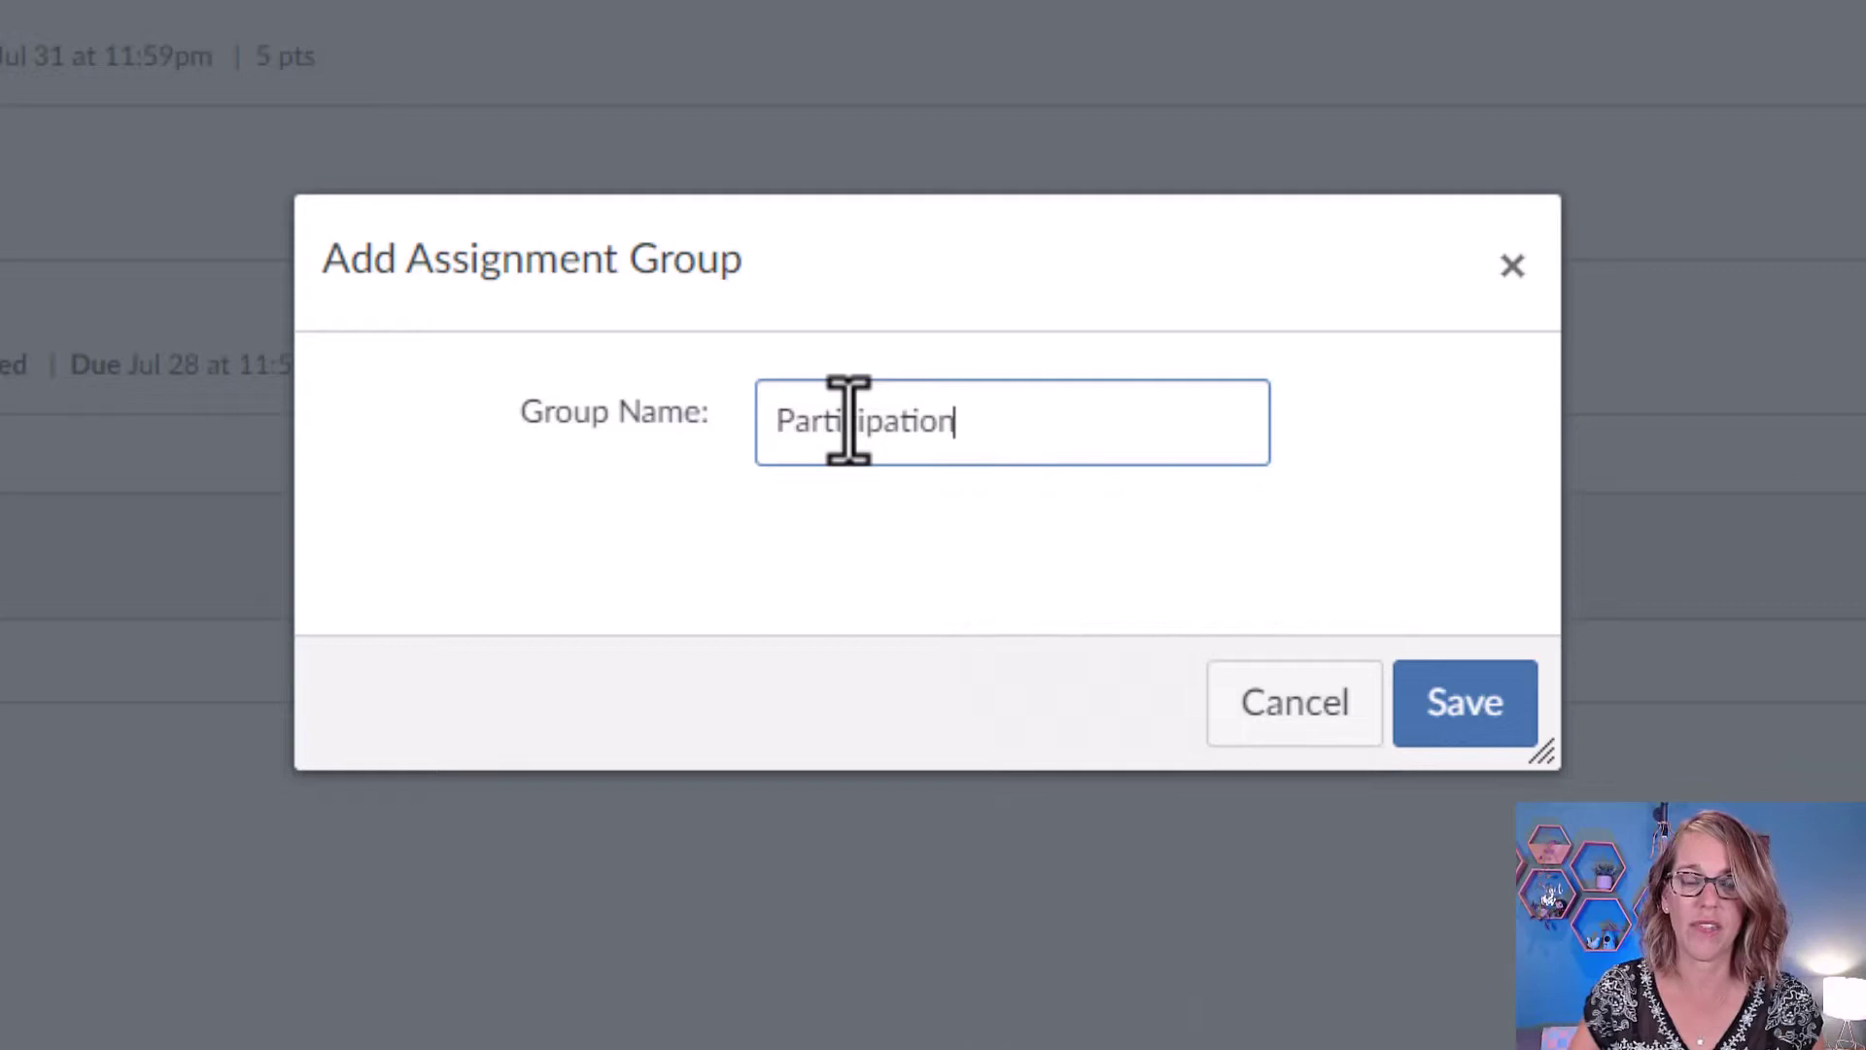
pyautogui.click(1492, 714)
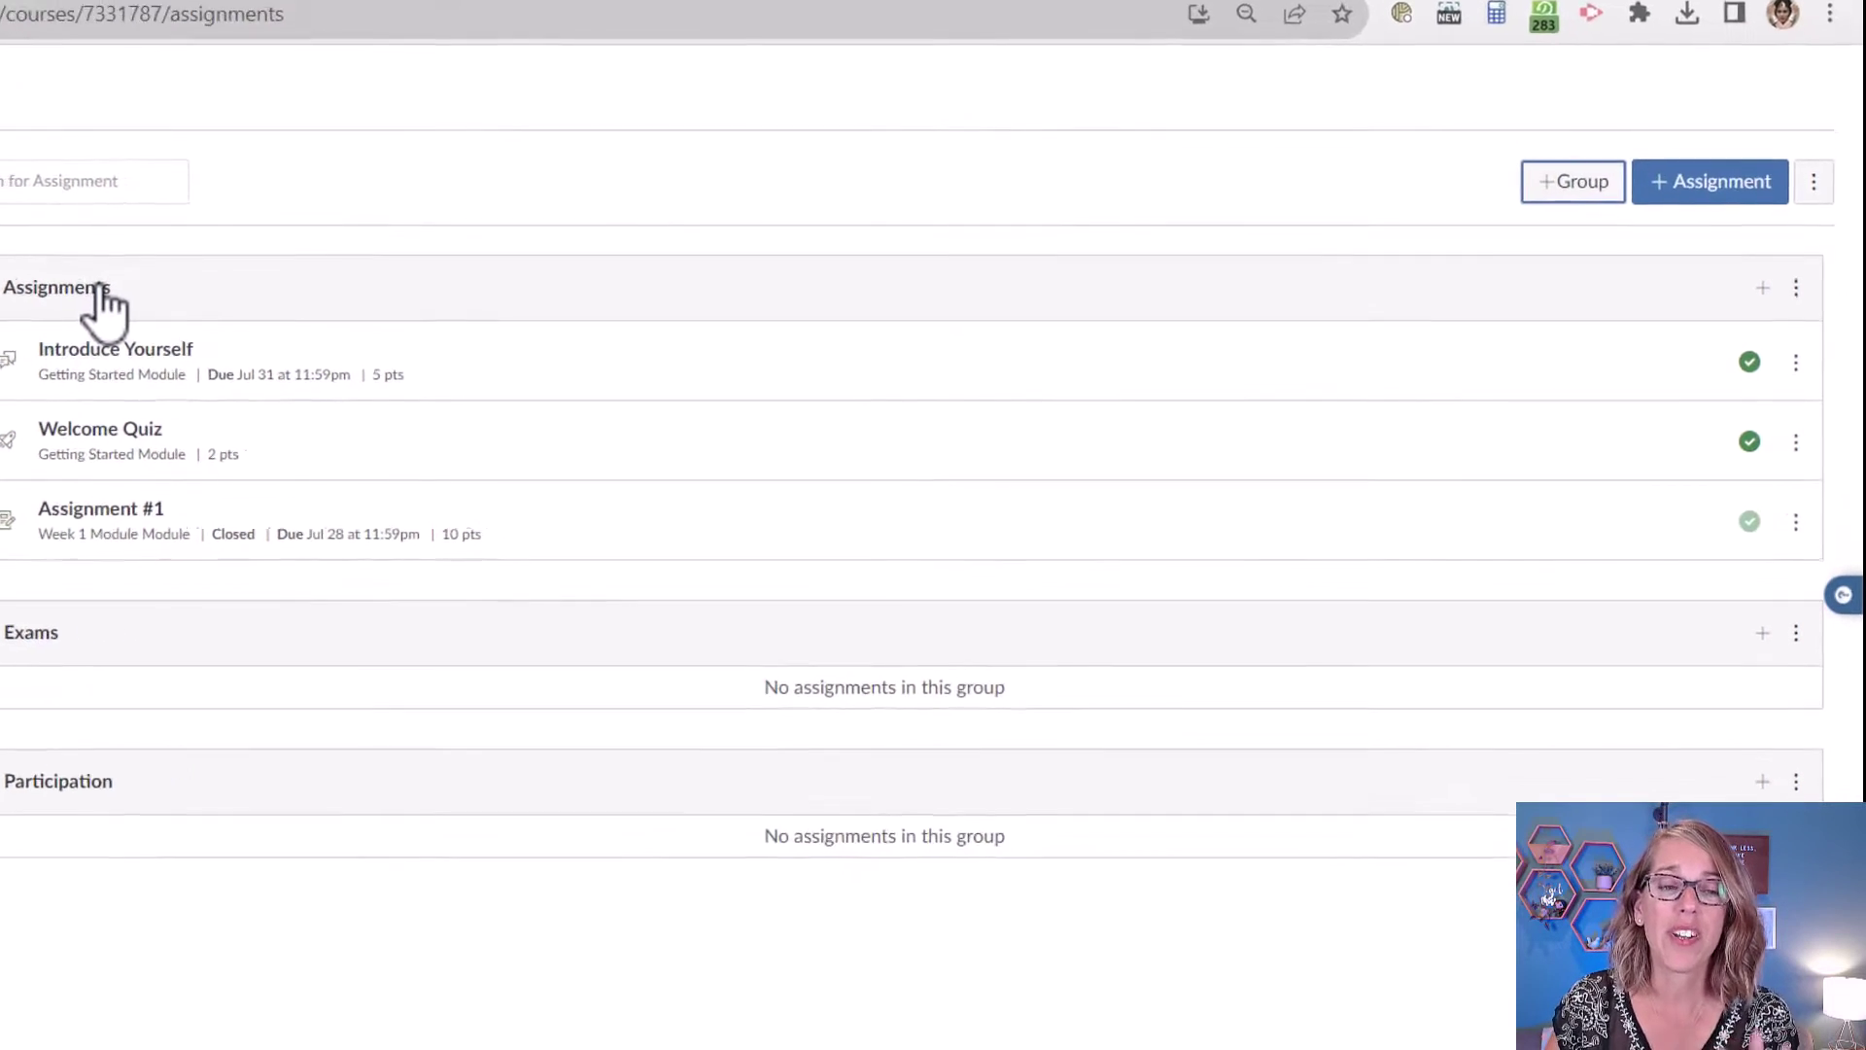
# Edit the original Assignments group, changing its group name to 'Homework'
pyautogui.click(1791, 266)
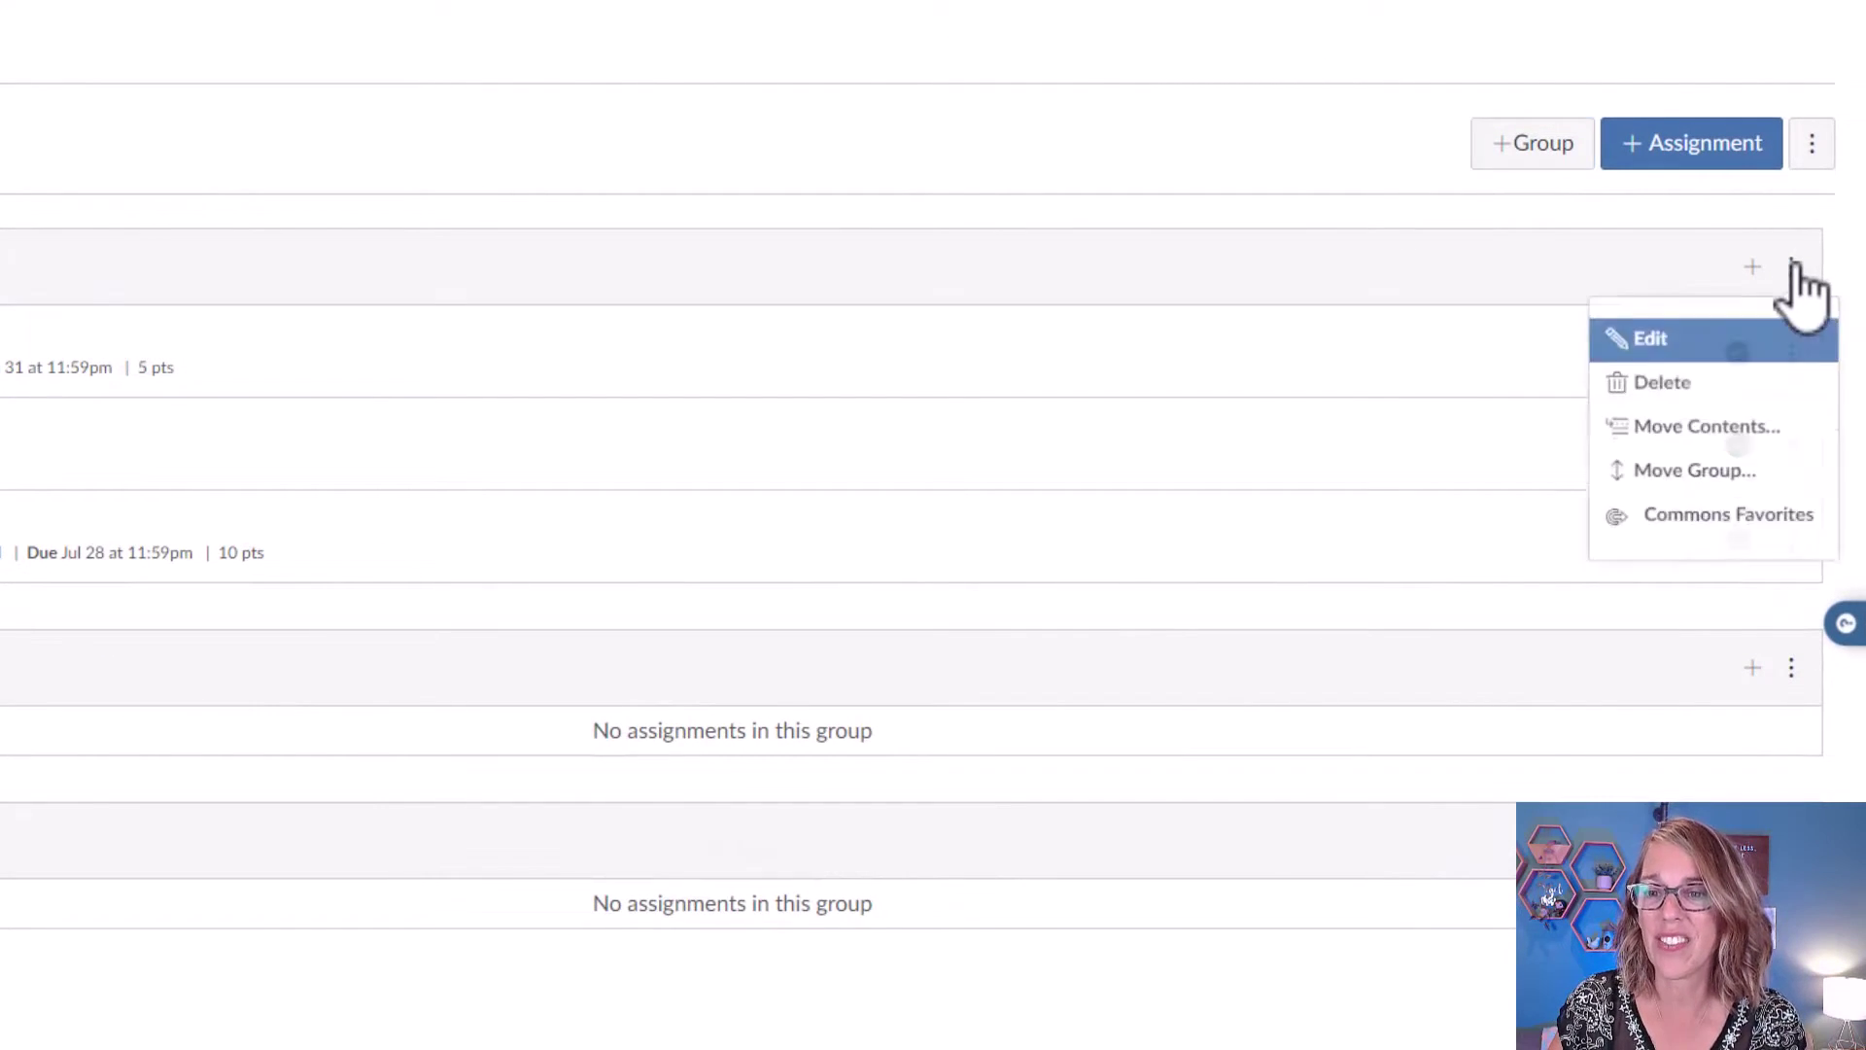
pyautogui.click(1689, 341)
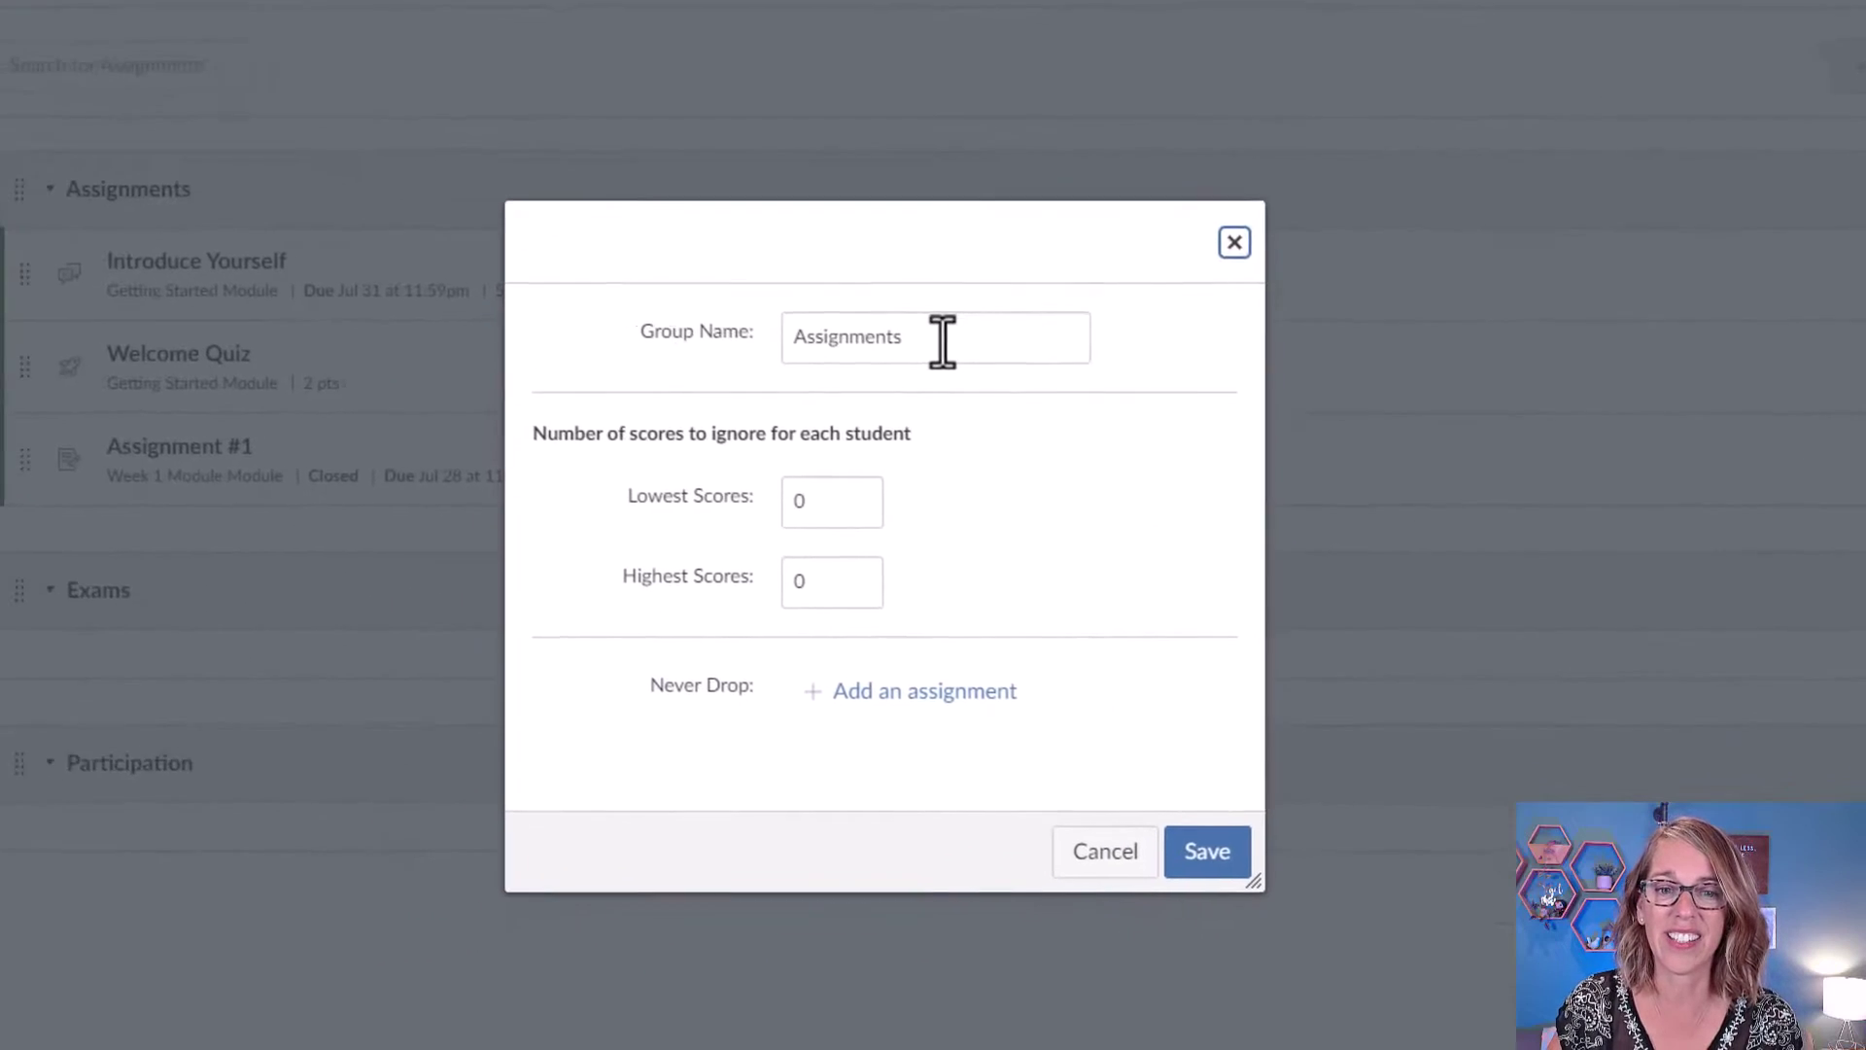
pyautogui.doubleClick(942, 340)
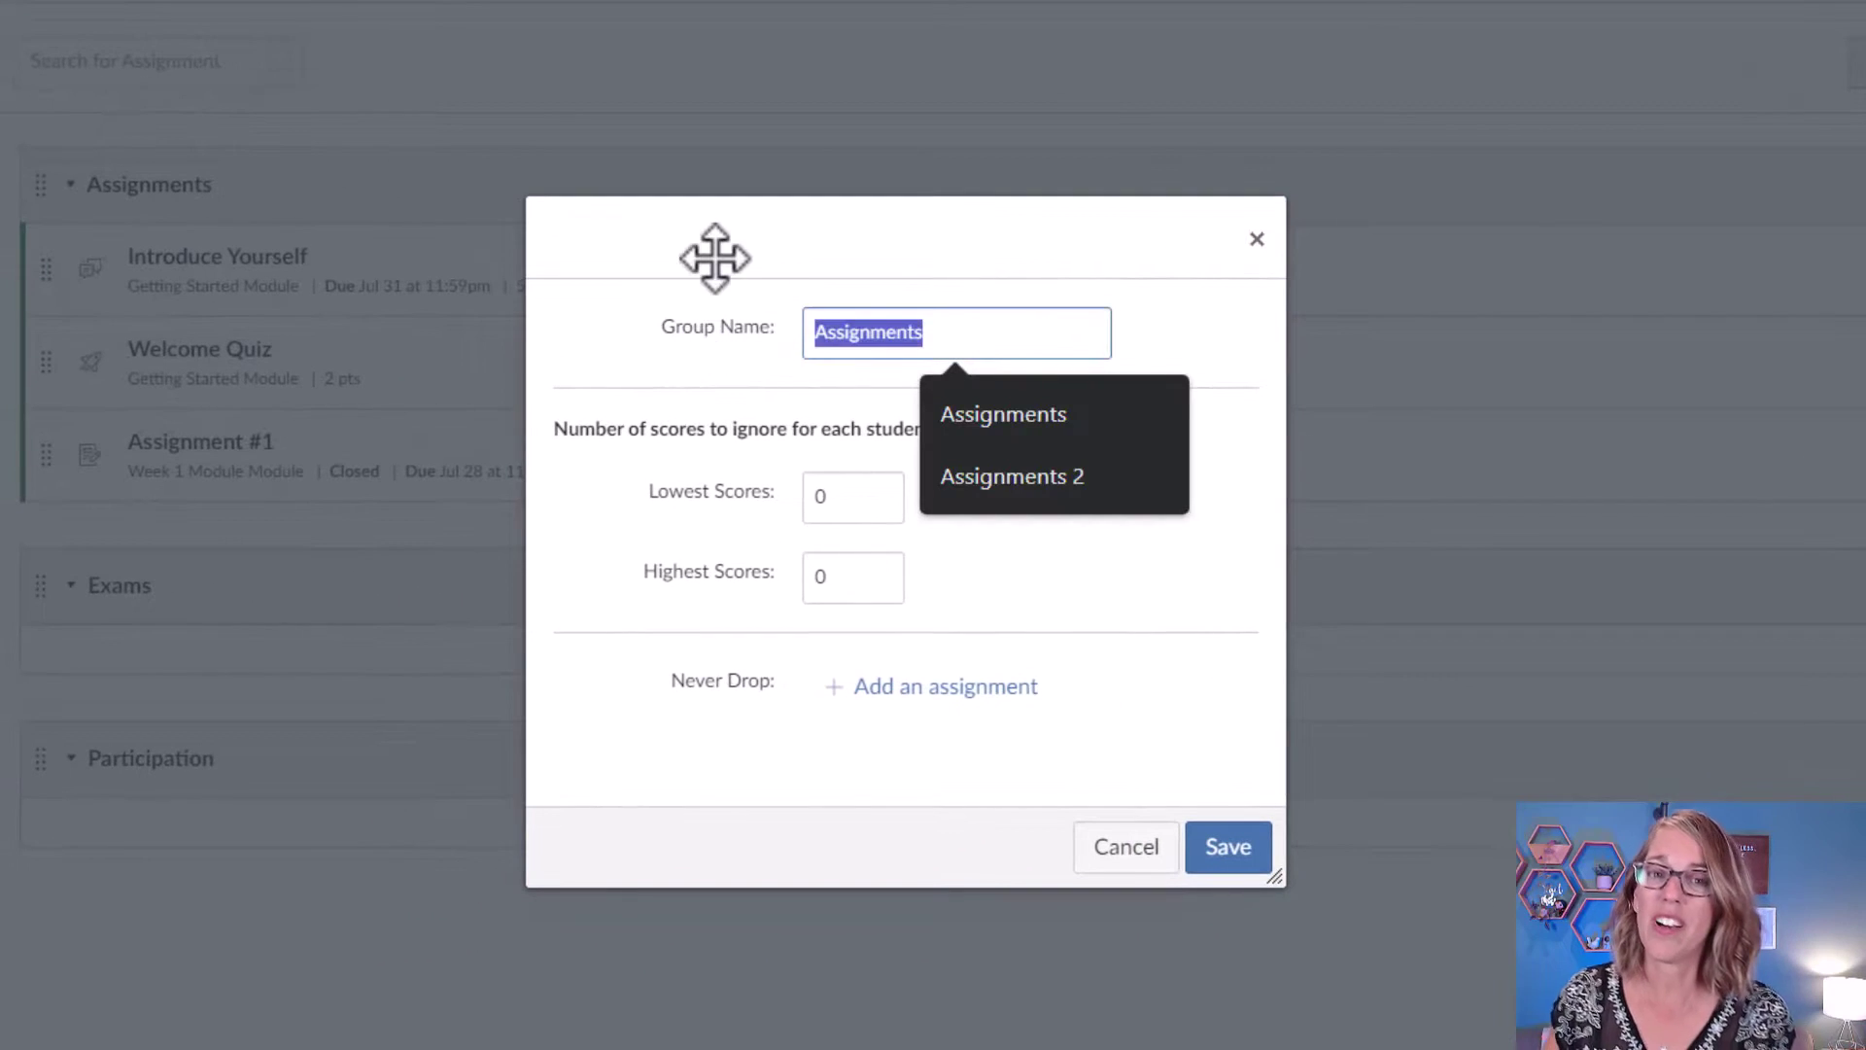
pyautogui.write('Homework')
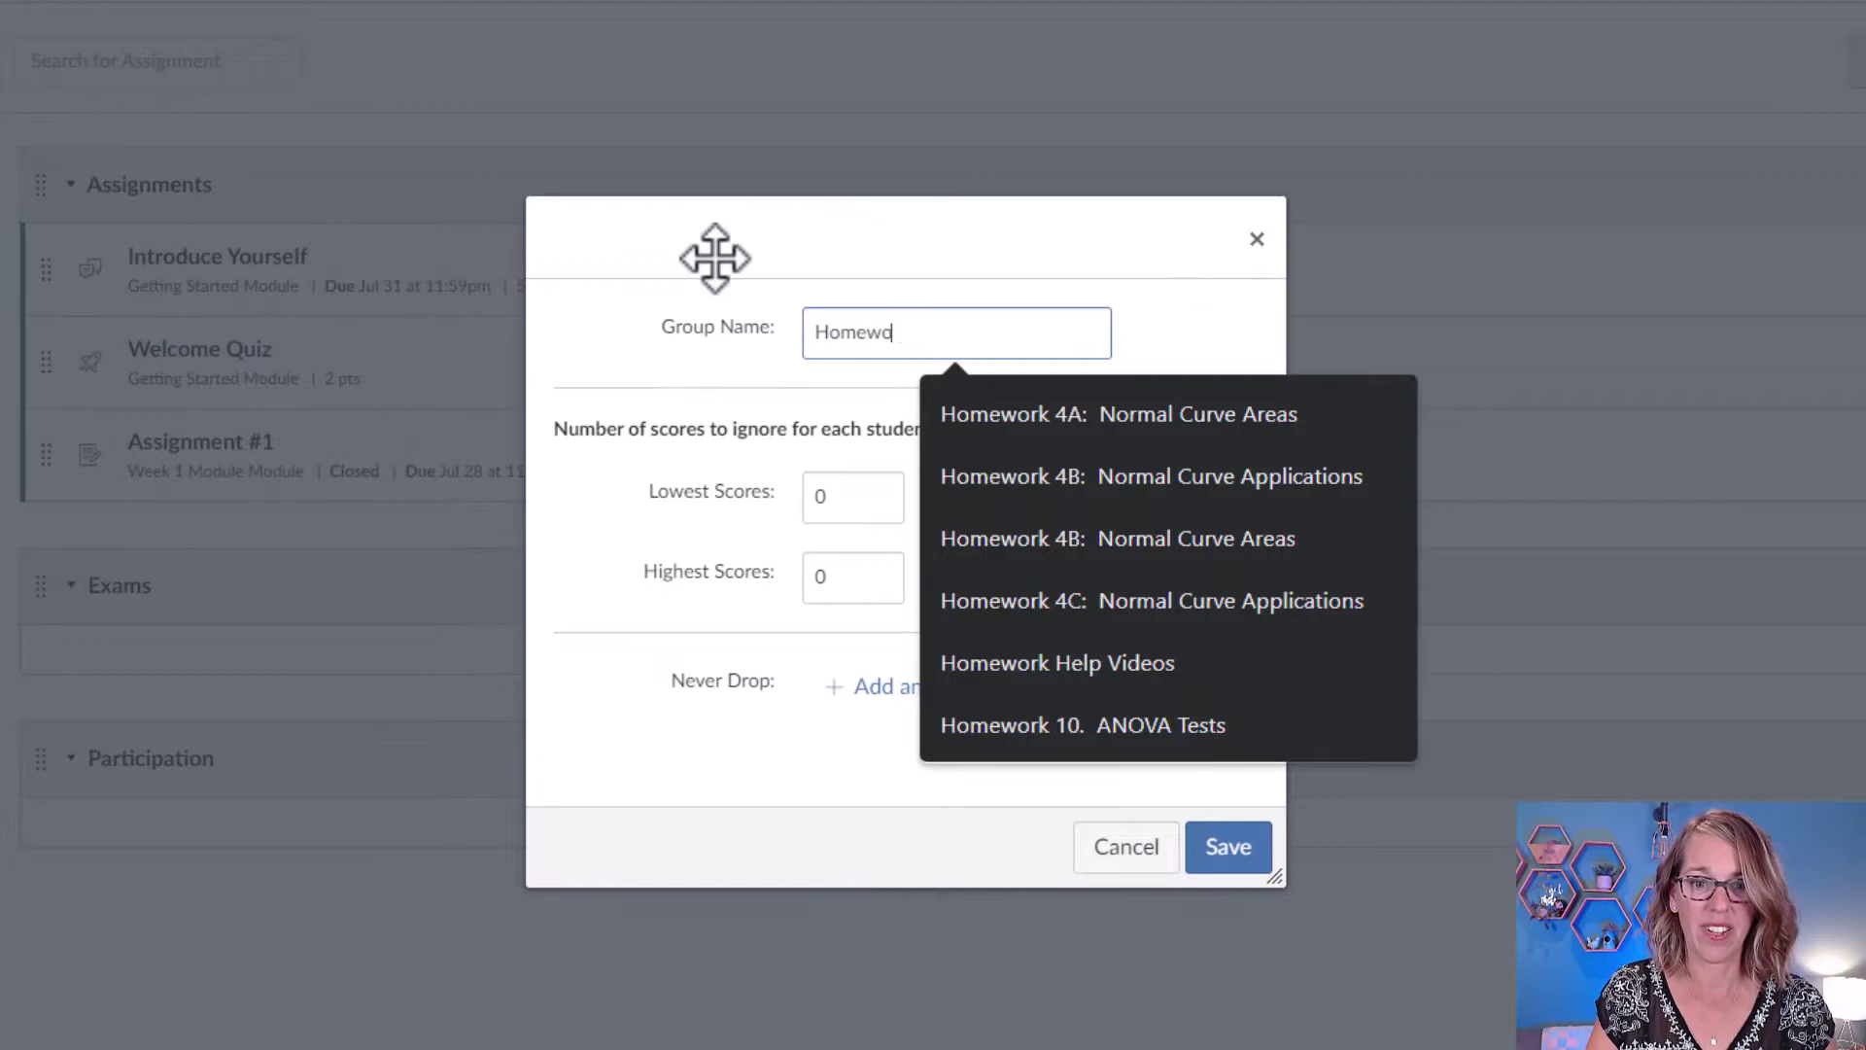
pyautogui.click(1230, 854)
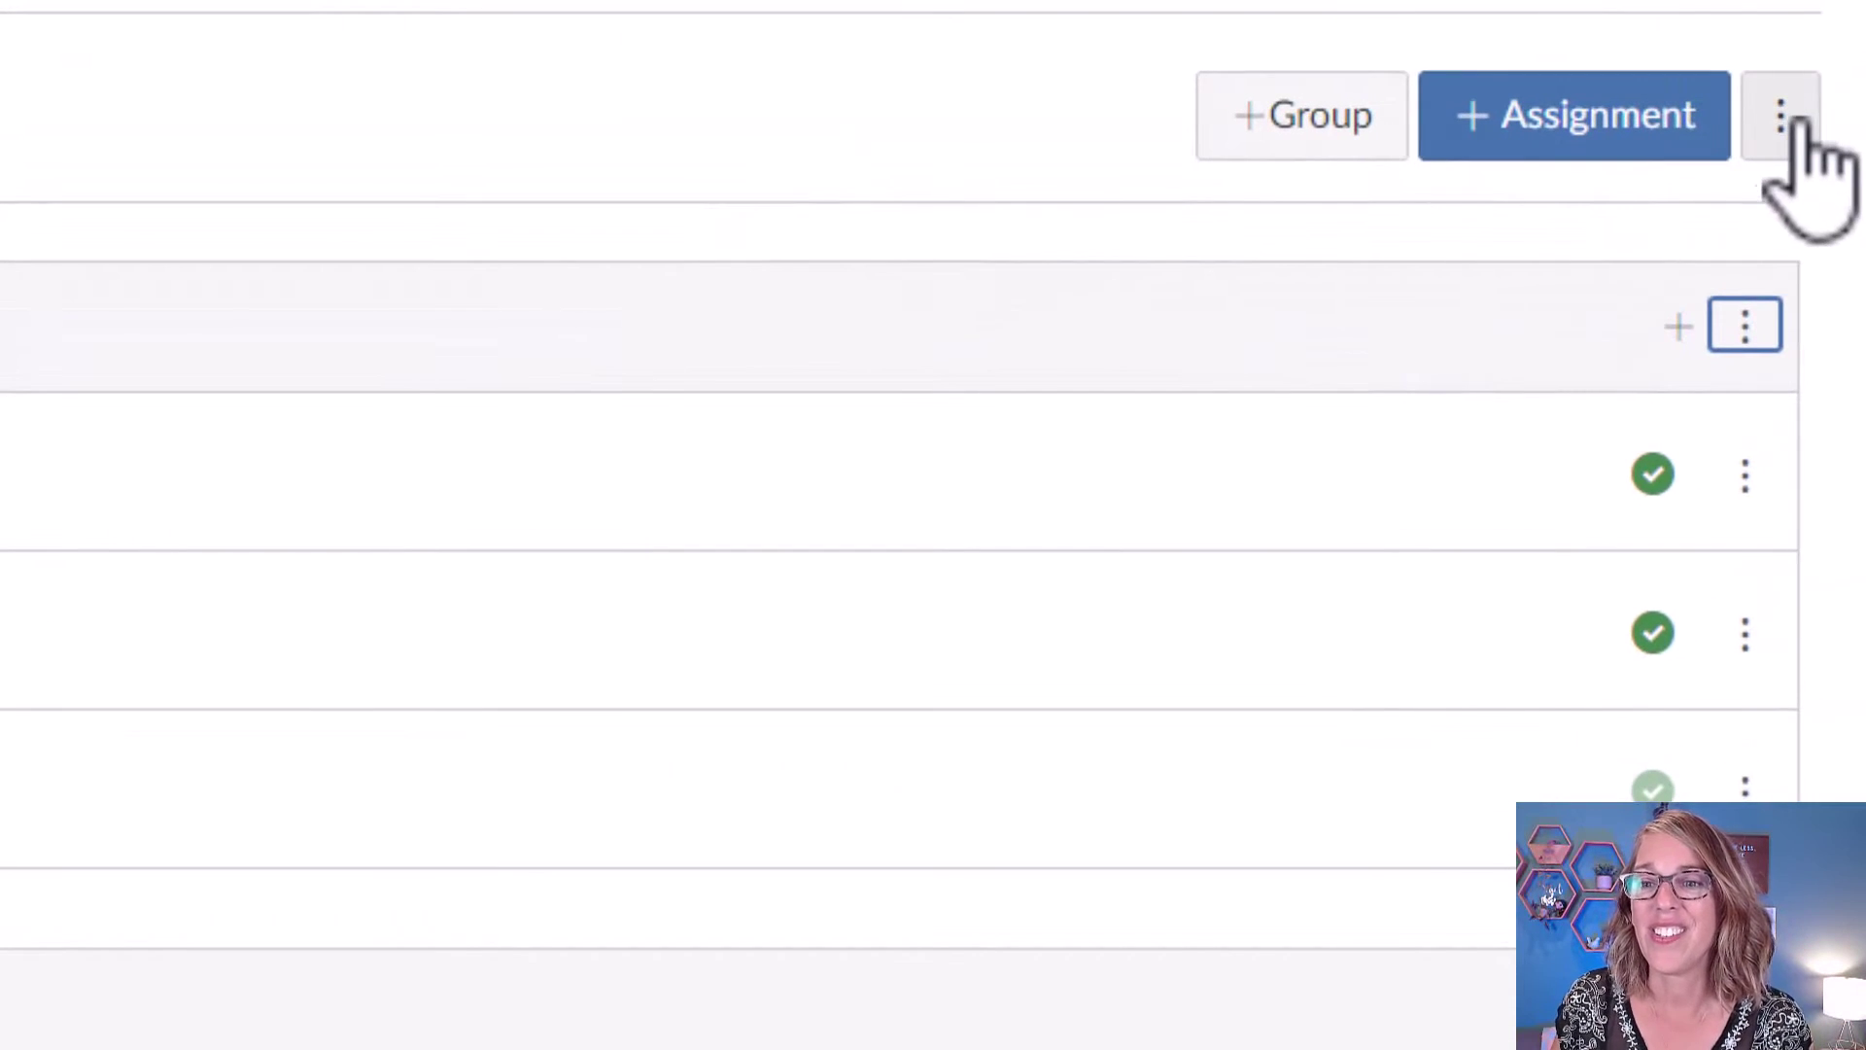
# Turn on weighting the final grade by assignment group
pyautogui.click(1785, 125)
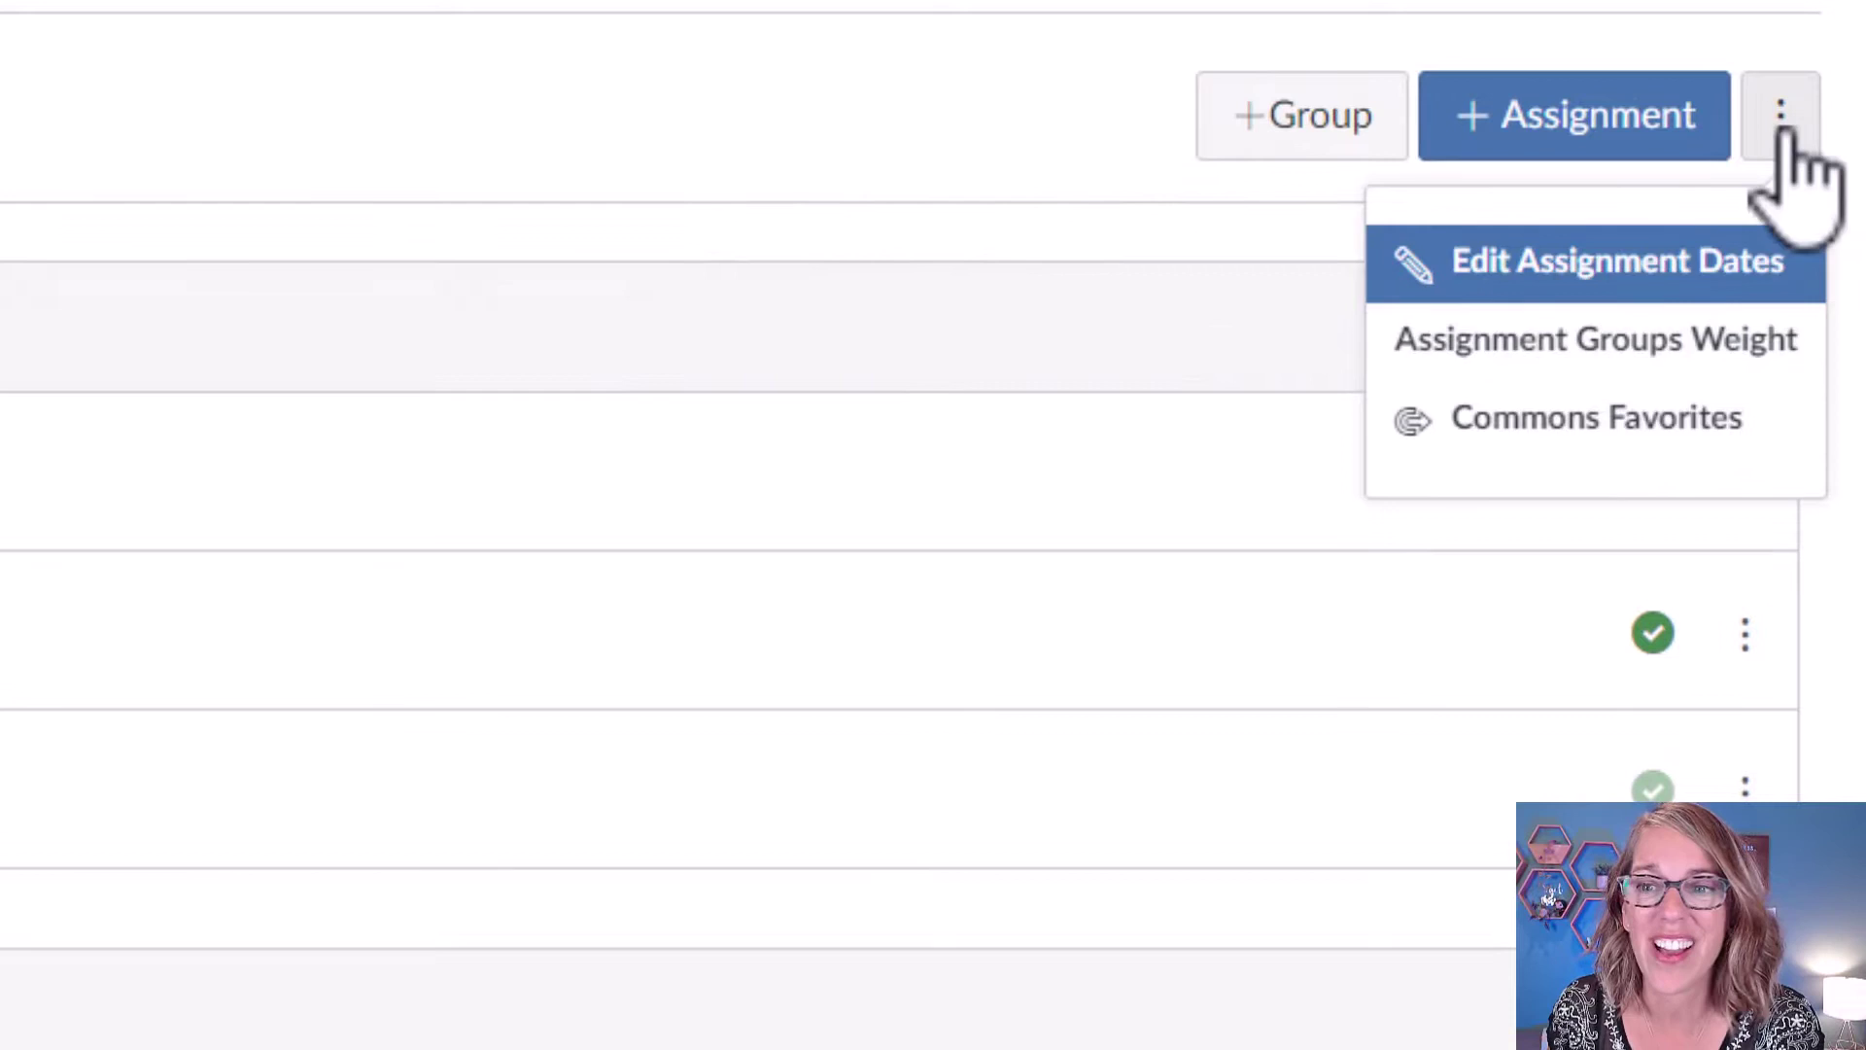
pyautogui.click(1667, 357)
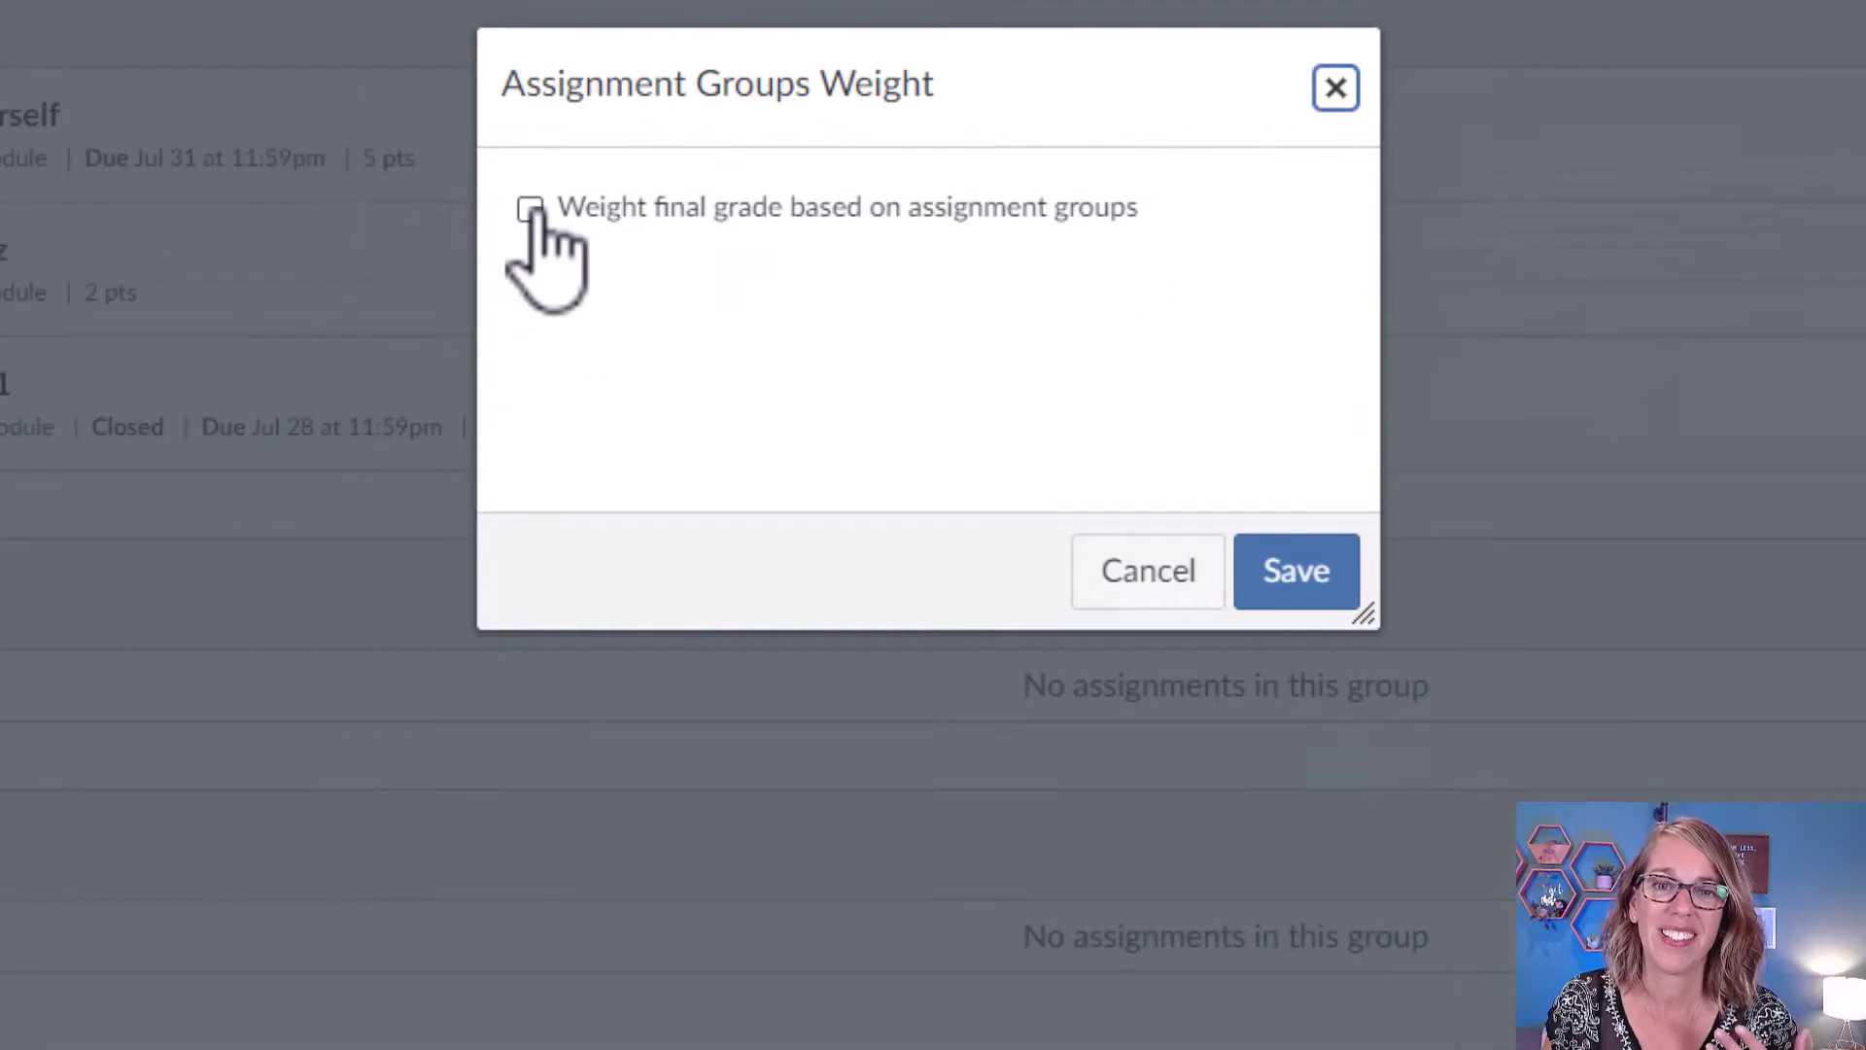
pyautogui.click(531, 209)
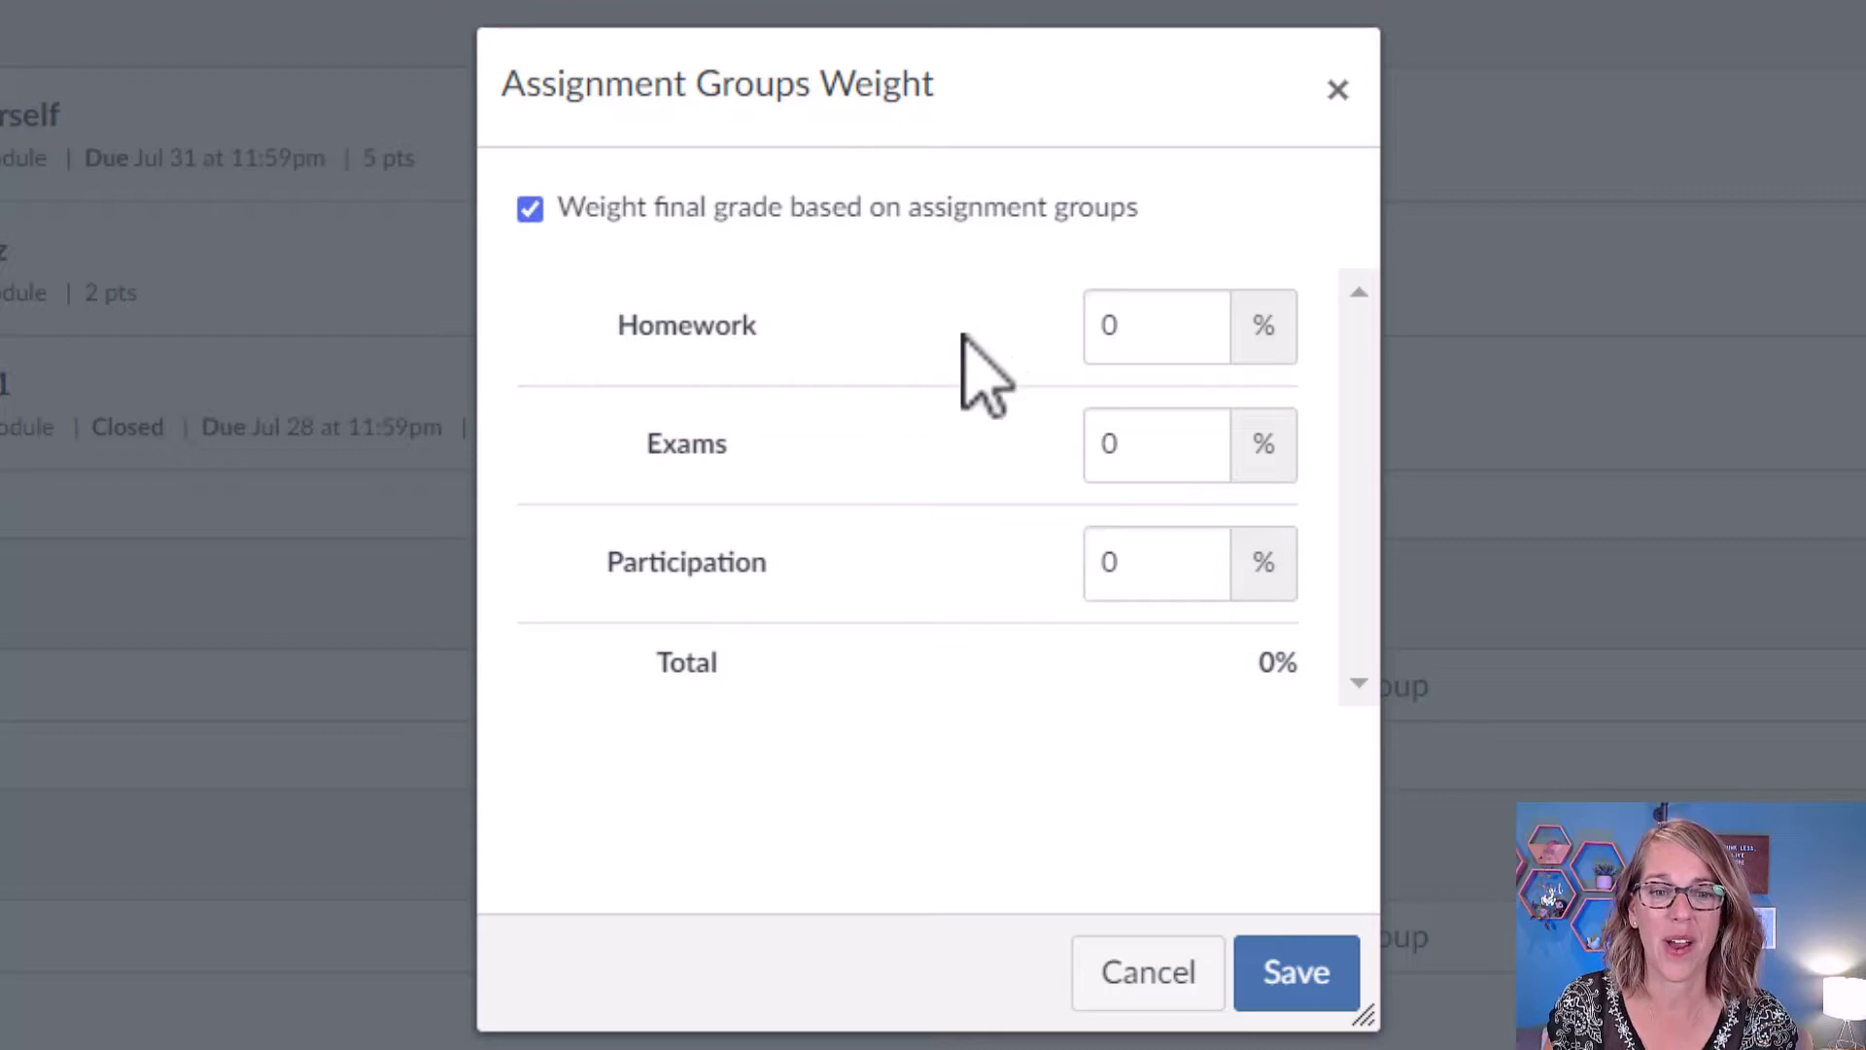
# Set group weights to Homework 50%, Exams 25%, Participation 25% and save
pyautogui.doubleClick(1154, 341)
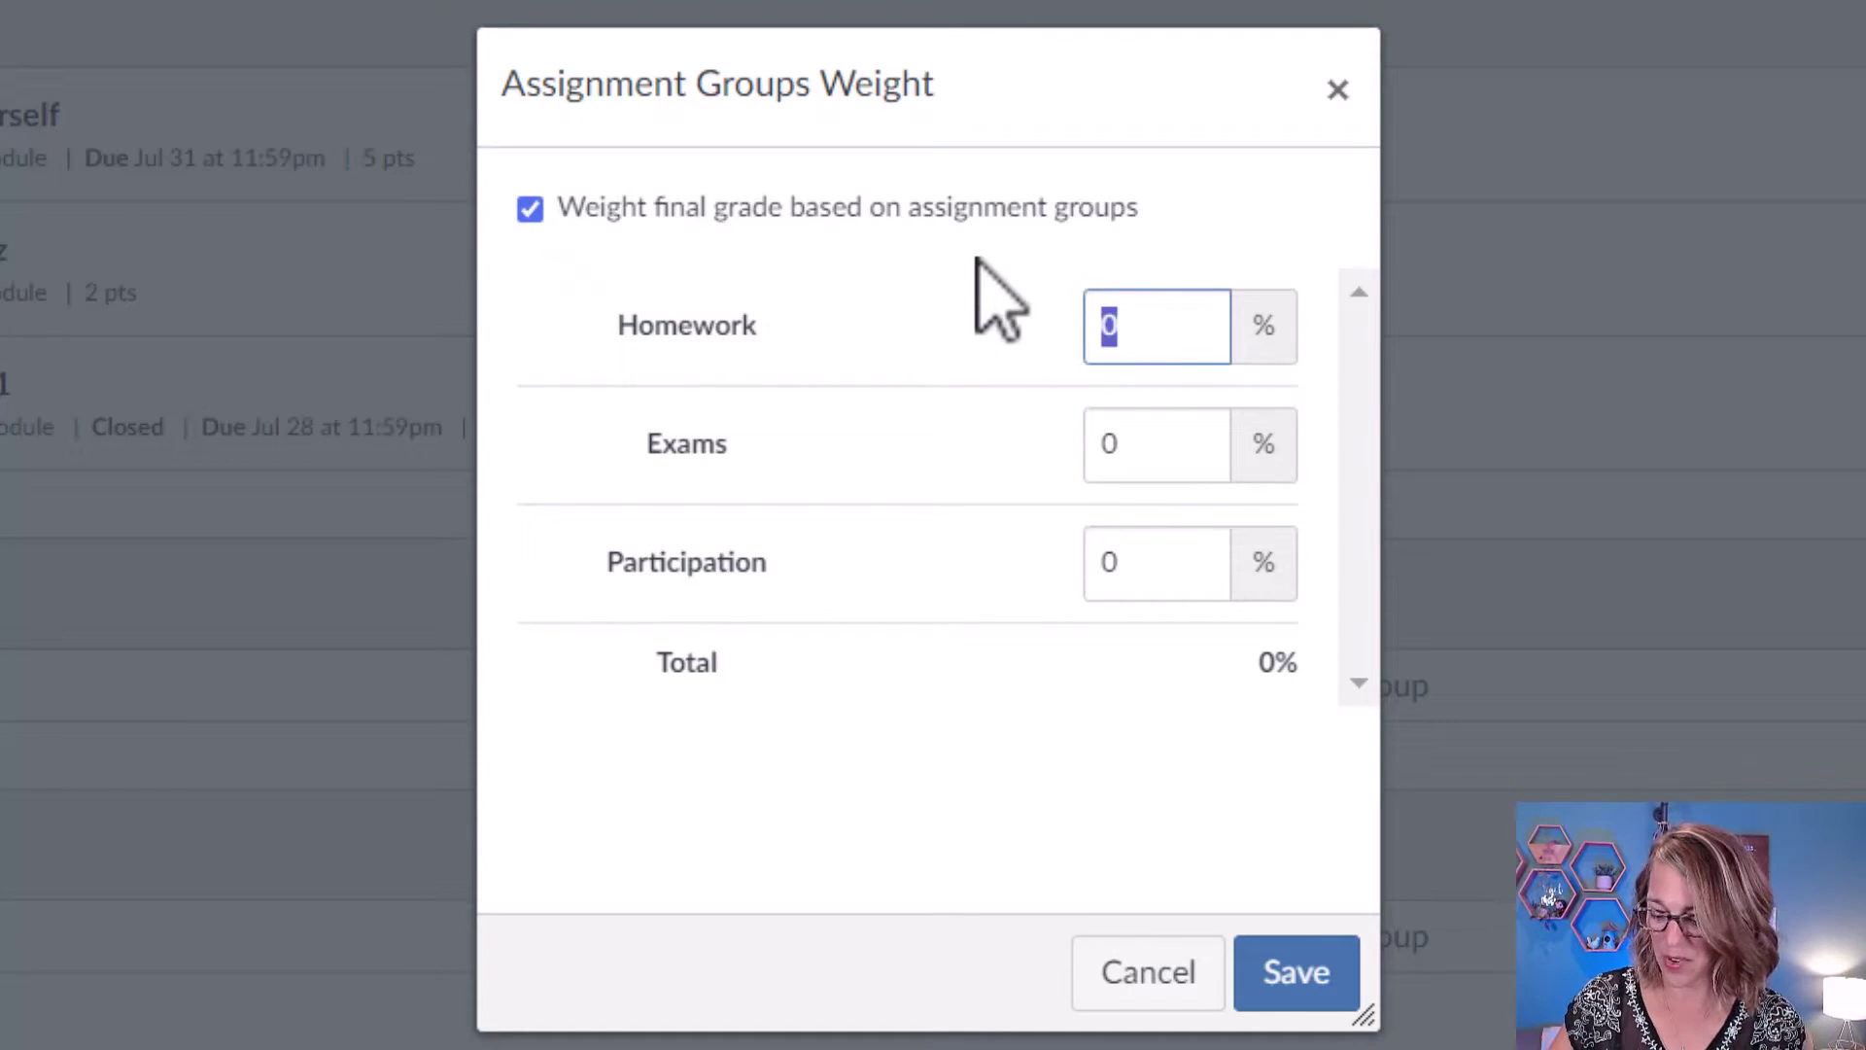
pyautogui.write('50')
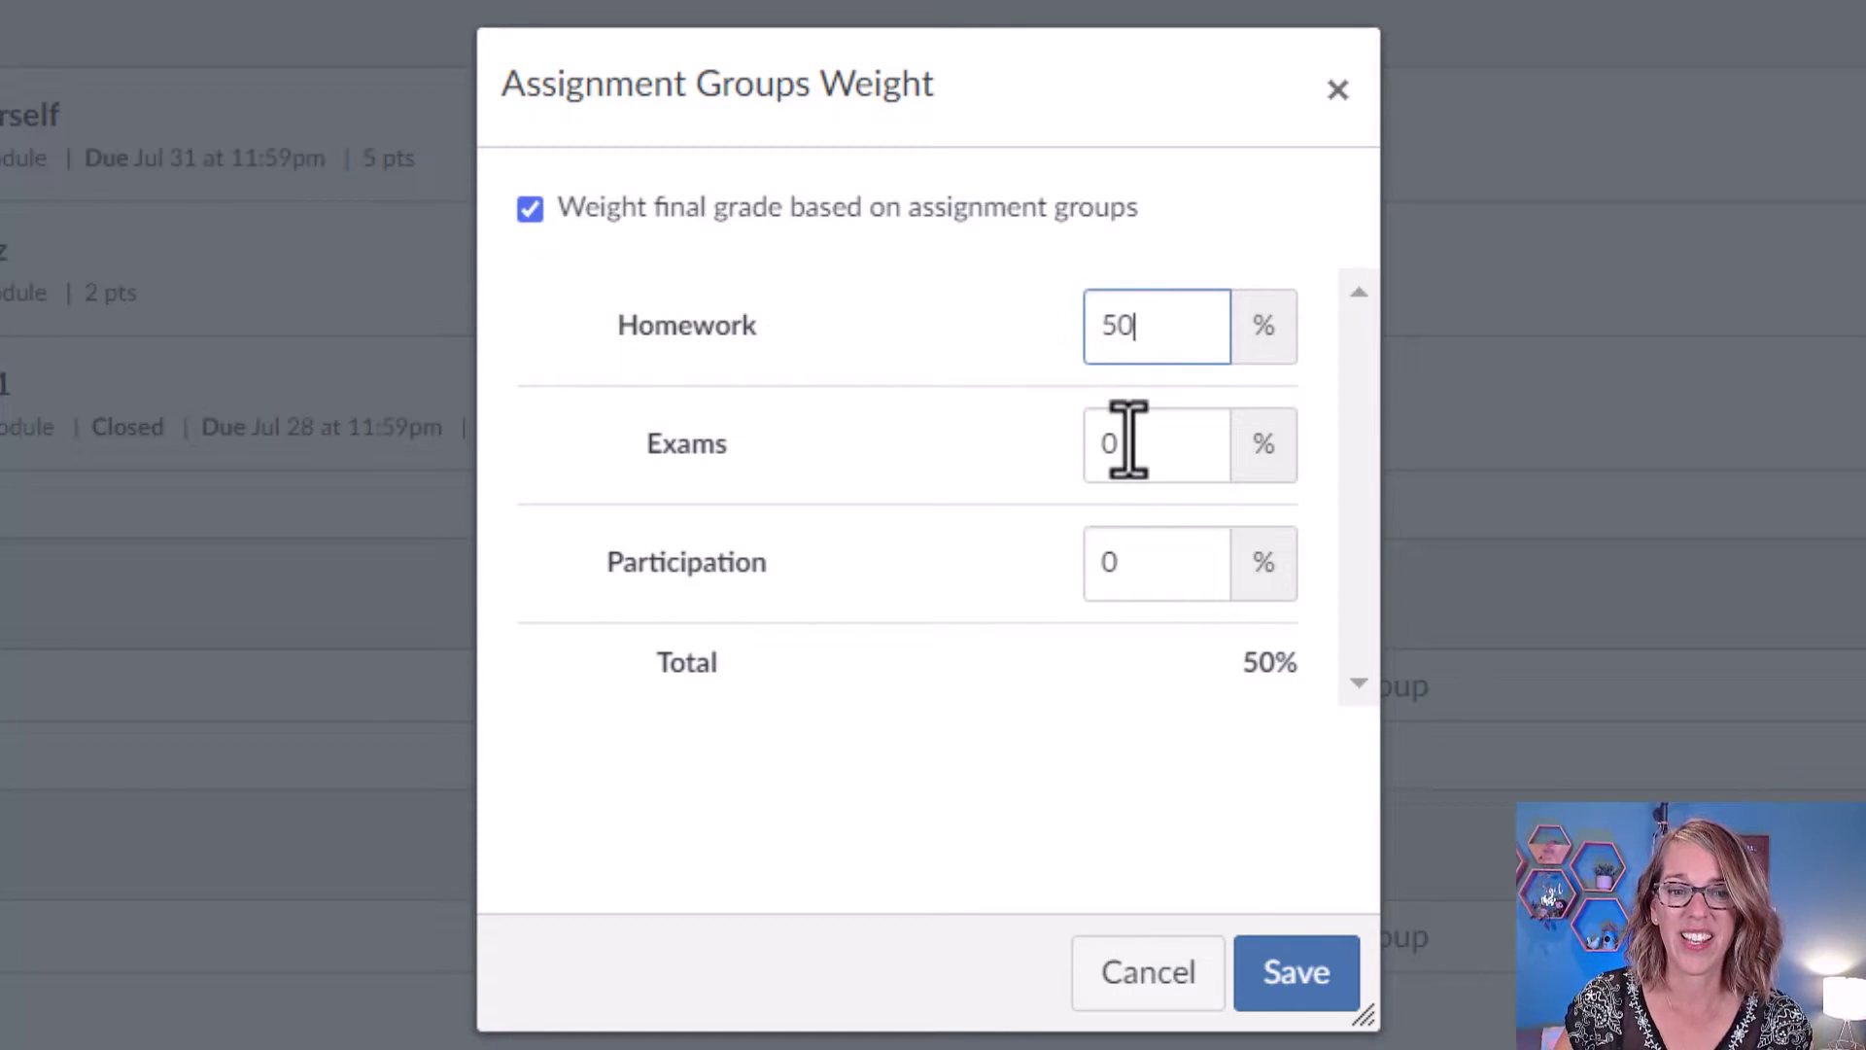
pyautogui.doubleClick(1127, 443)
pyautogui.write('25')
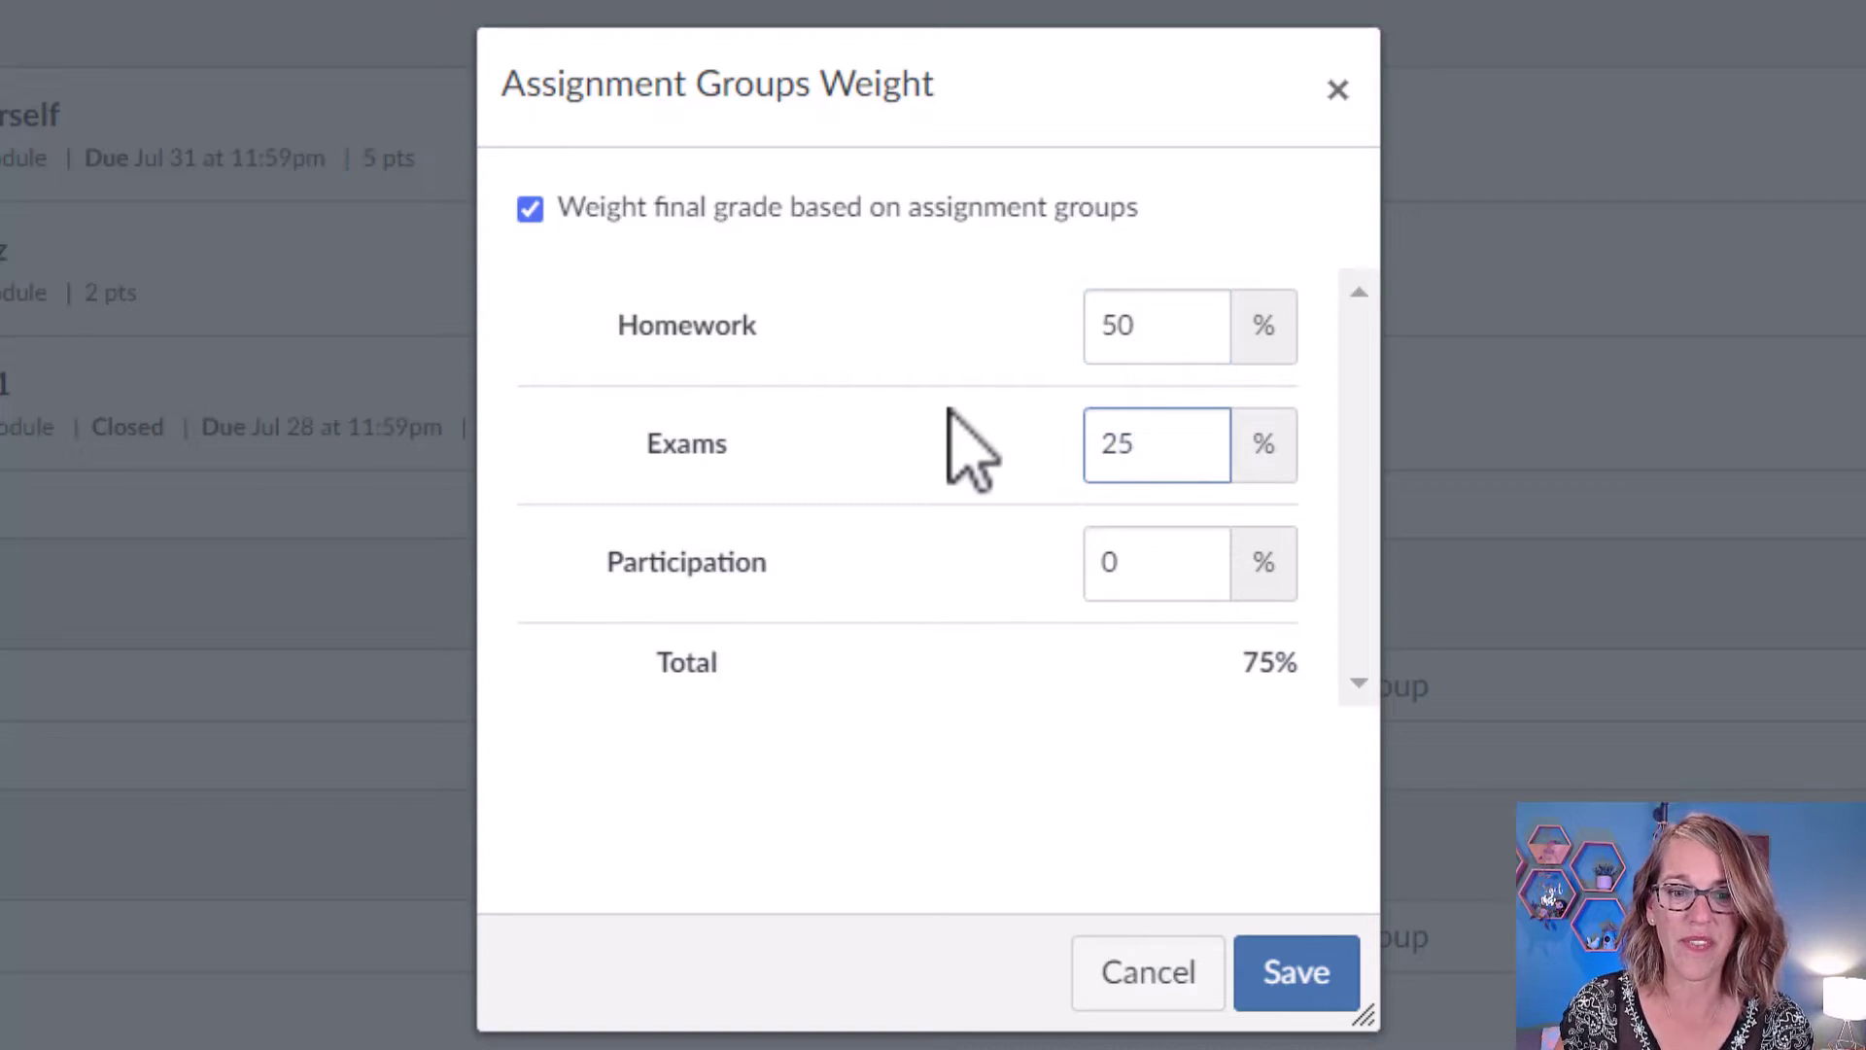
pyautogui.doubleClick(1099, 565)
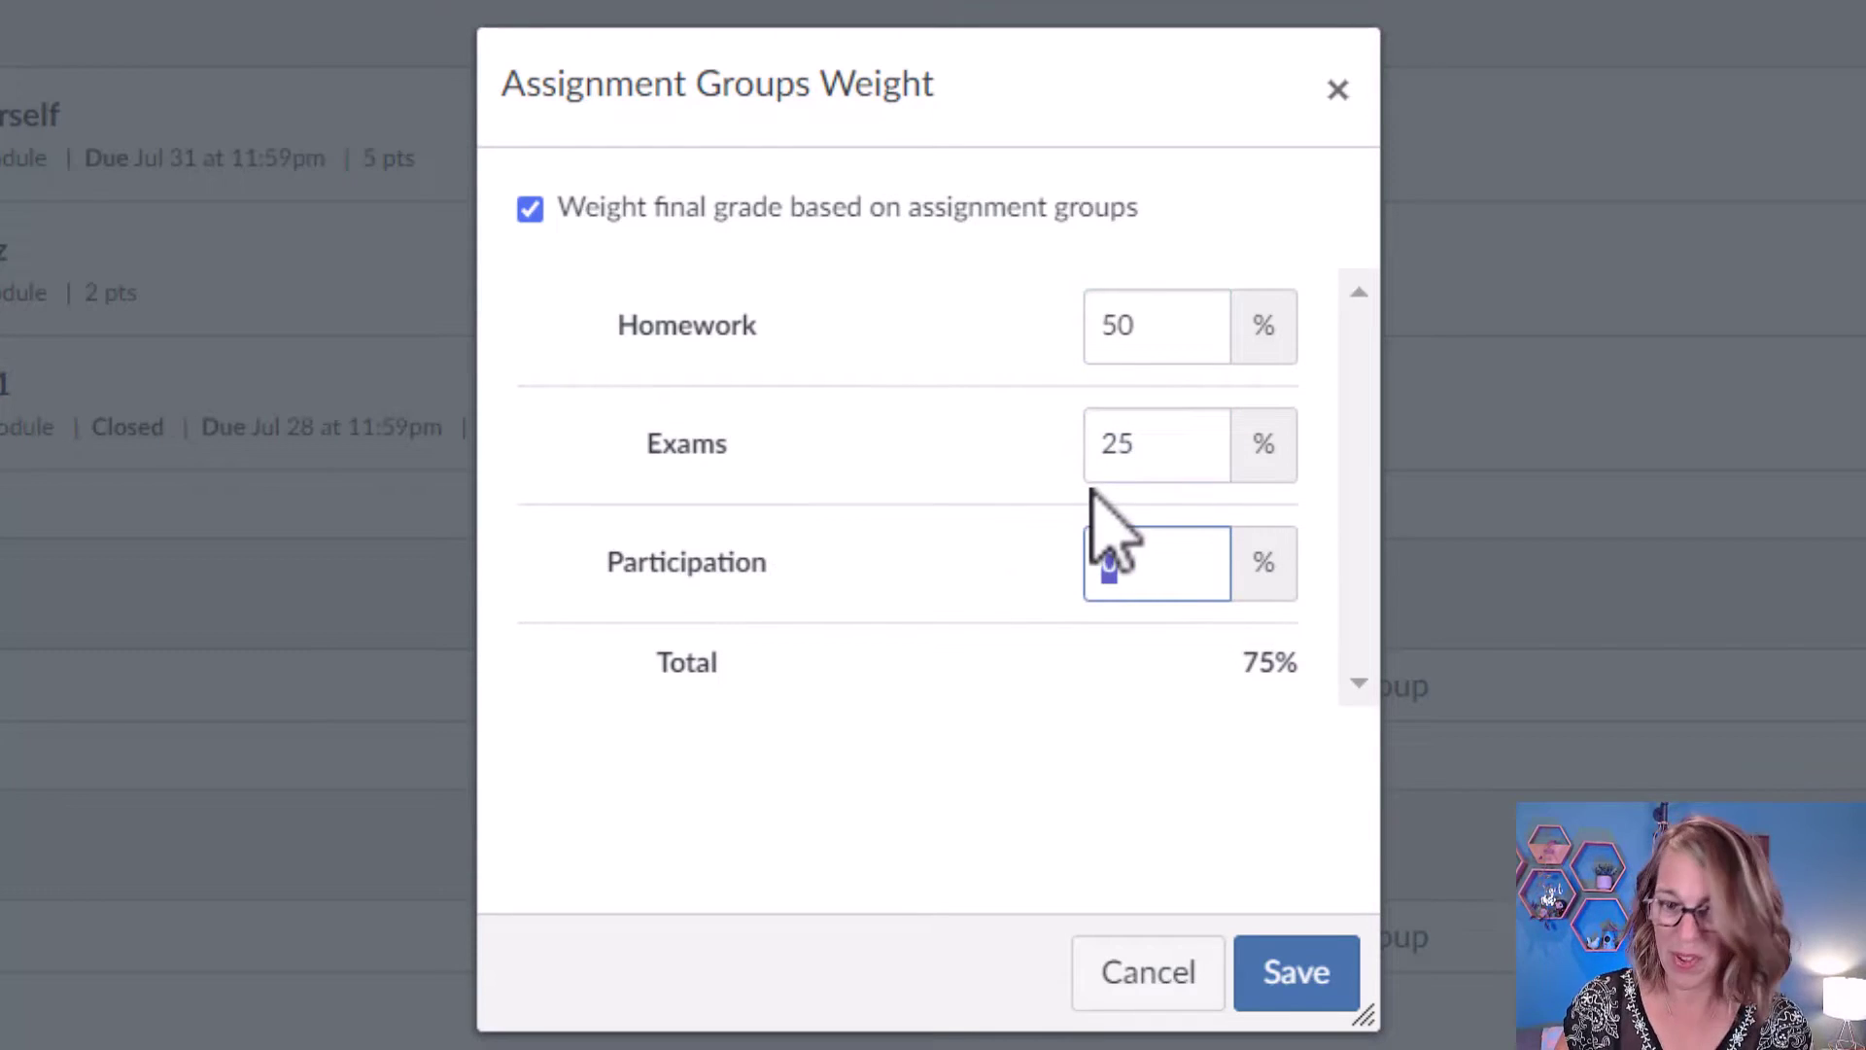
pyautogui.write('25')
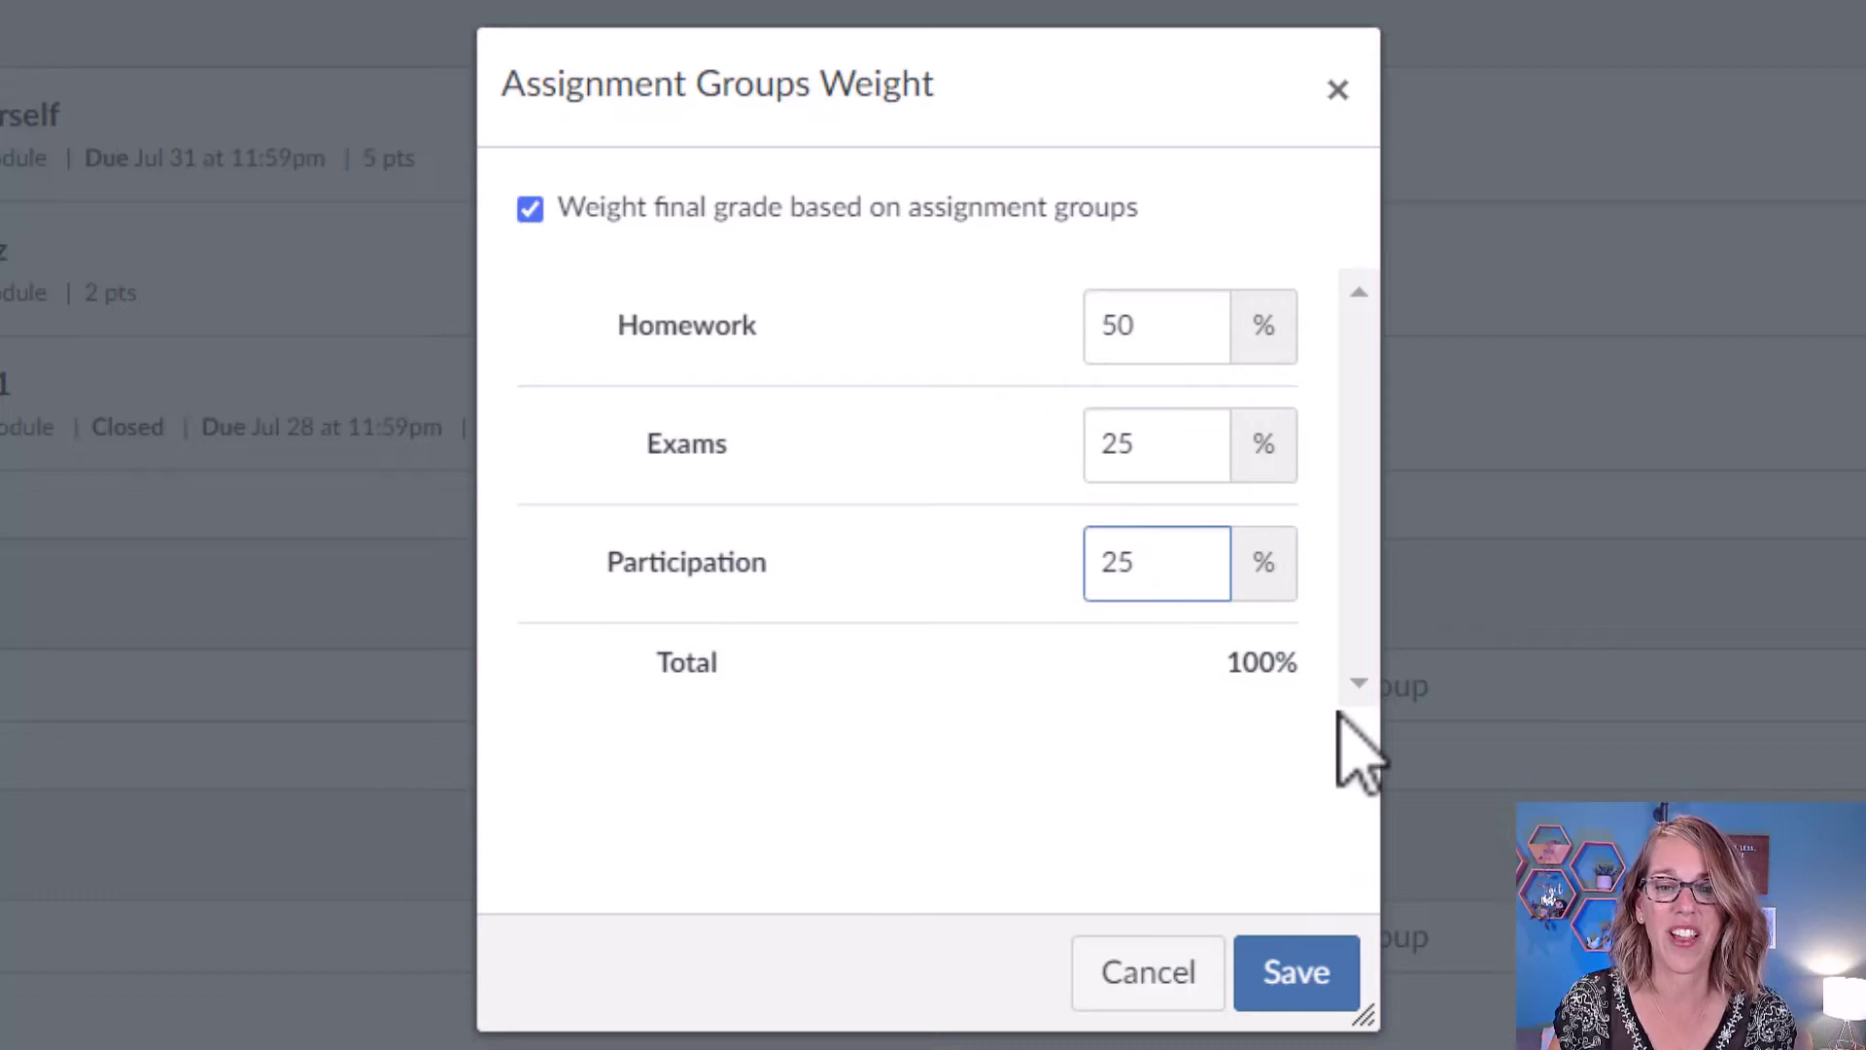
pyautogui.click(1307, 977)
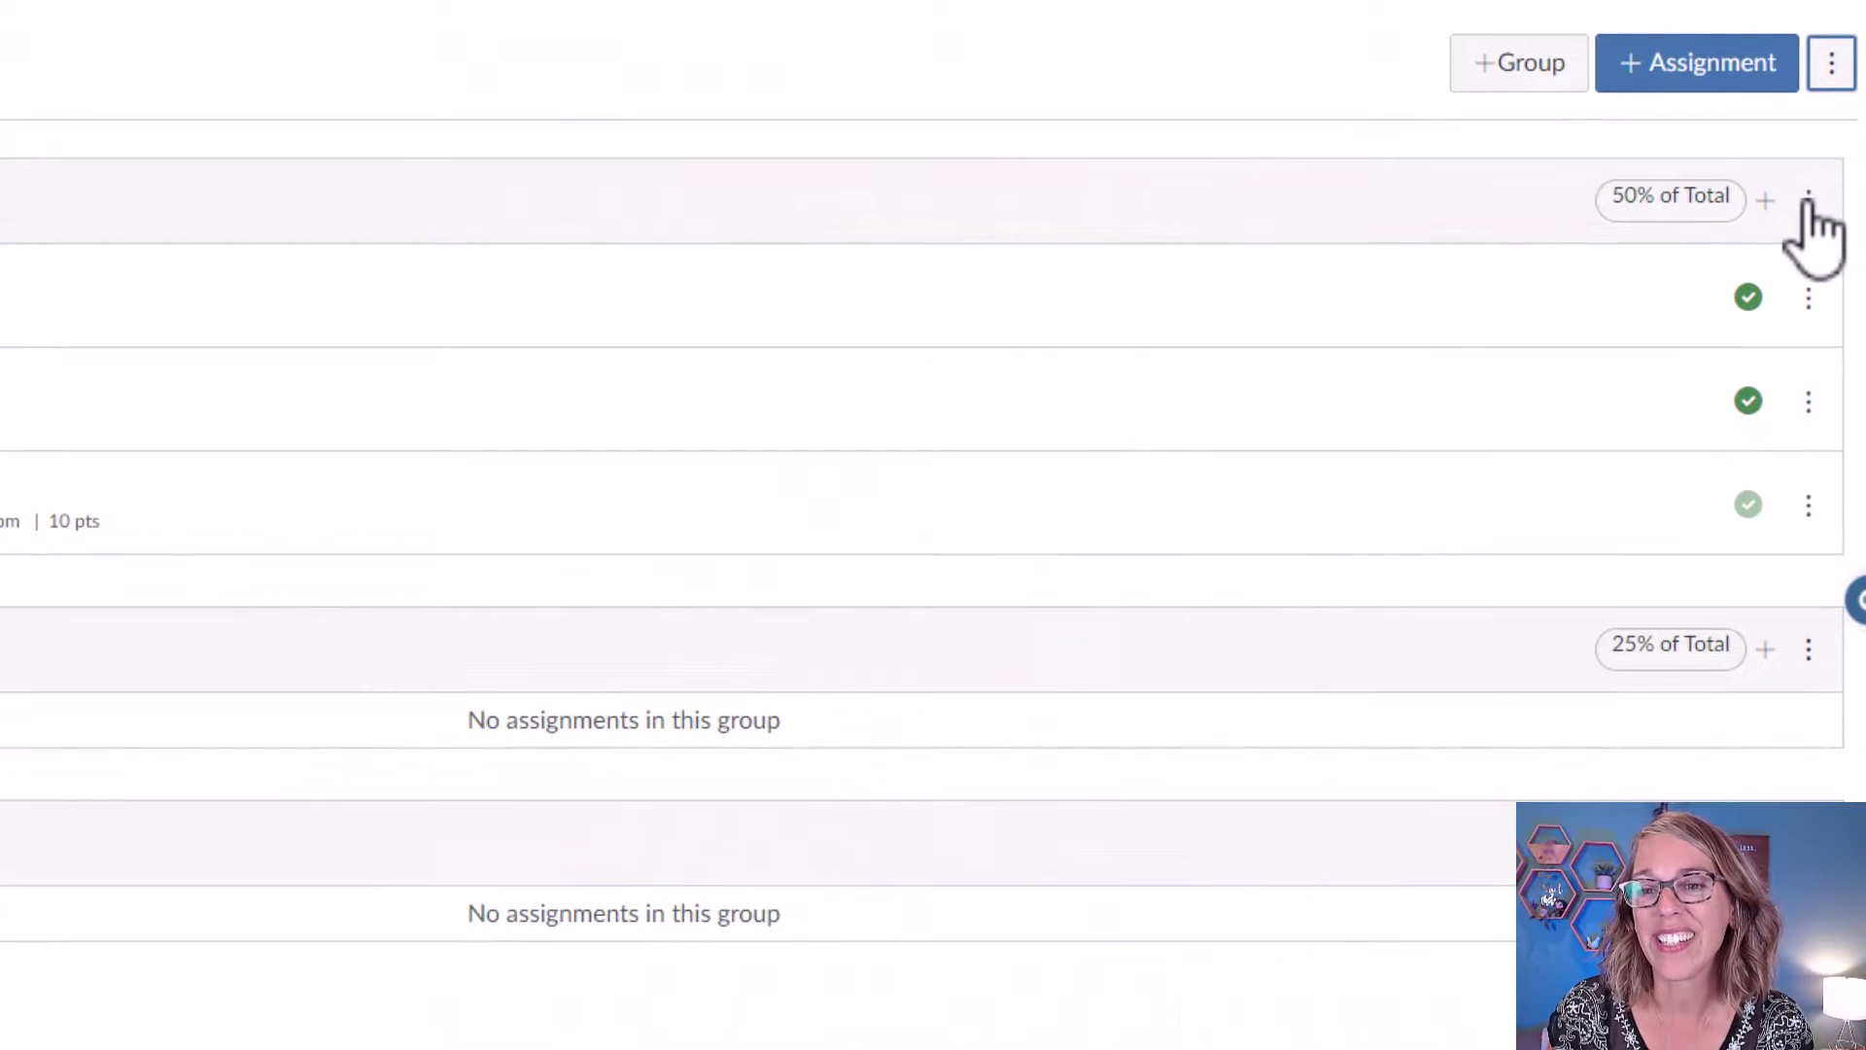
# Set the Homework group's Lowest Scores drop count to 1 and save
pyautogui.click(1807, 201)
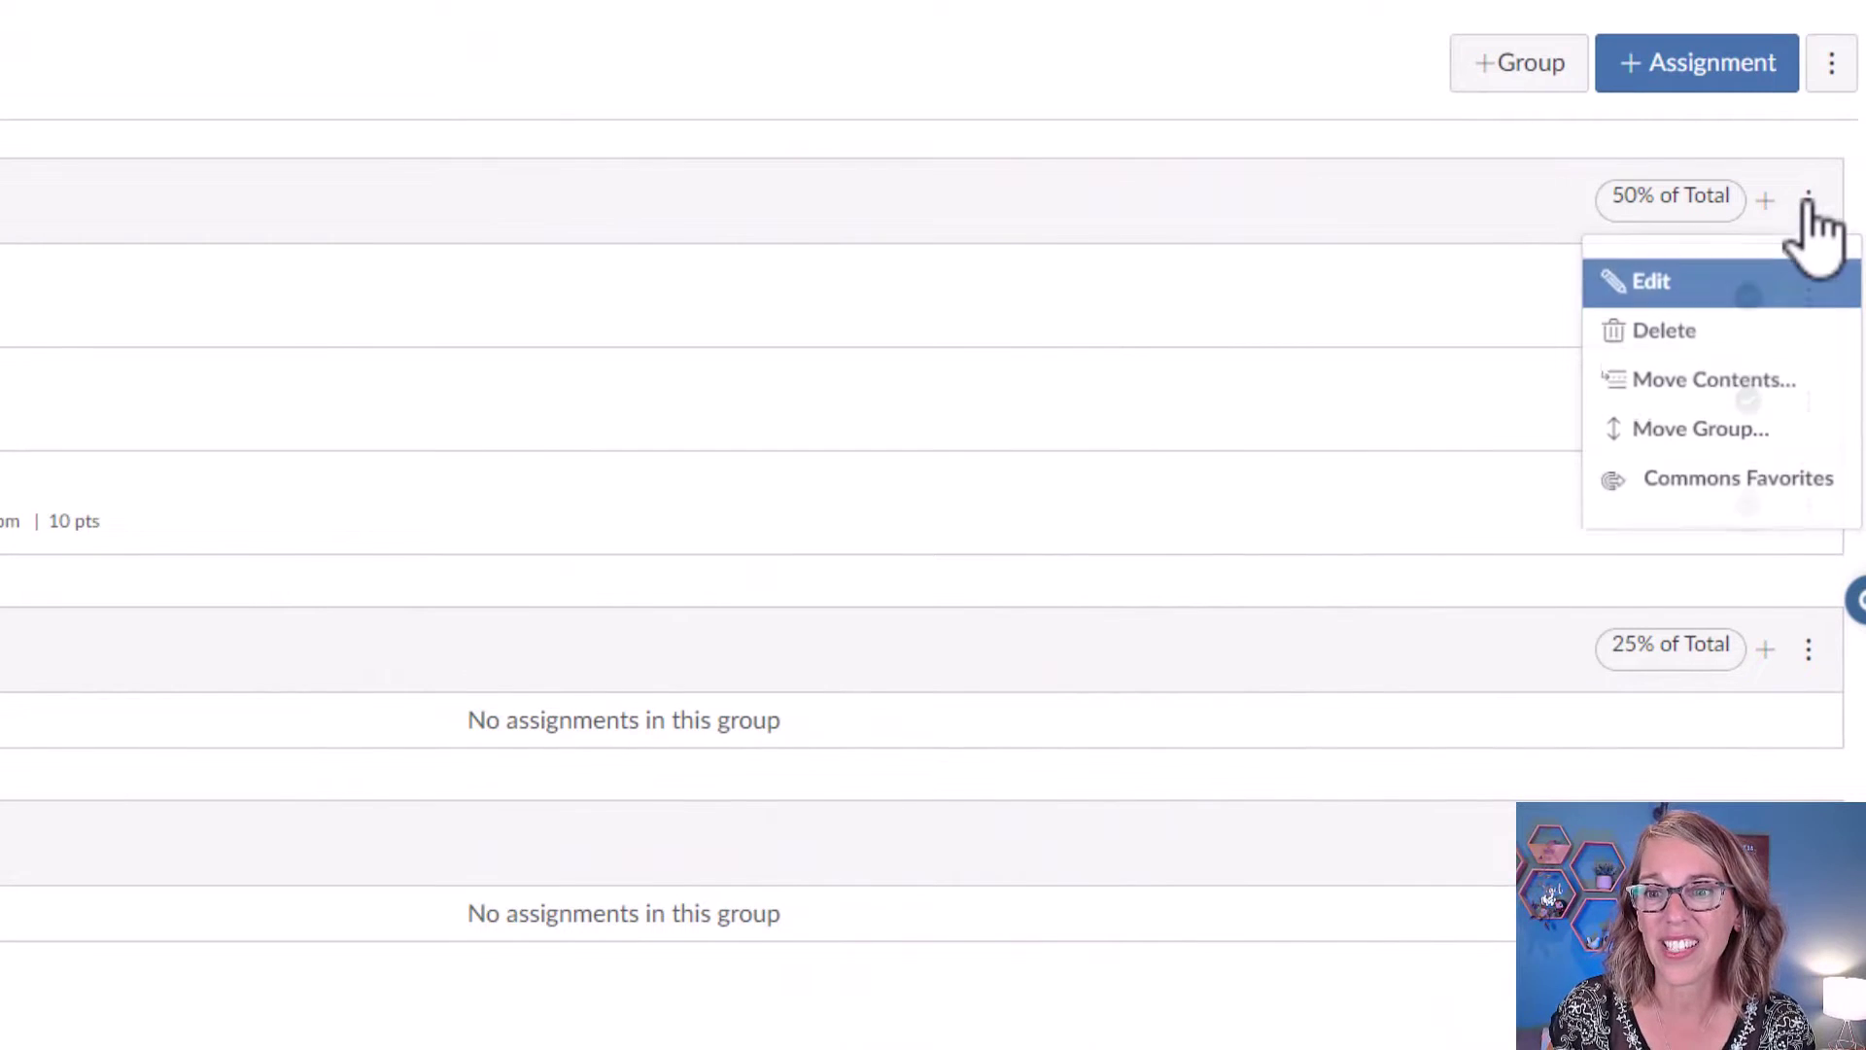
pyautogui.click(1662, 284)
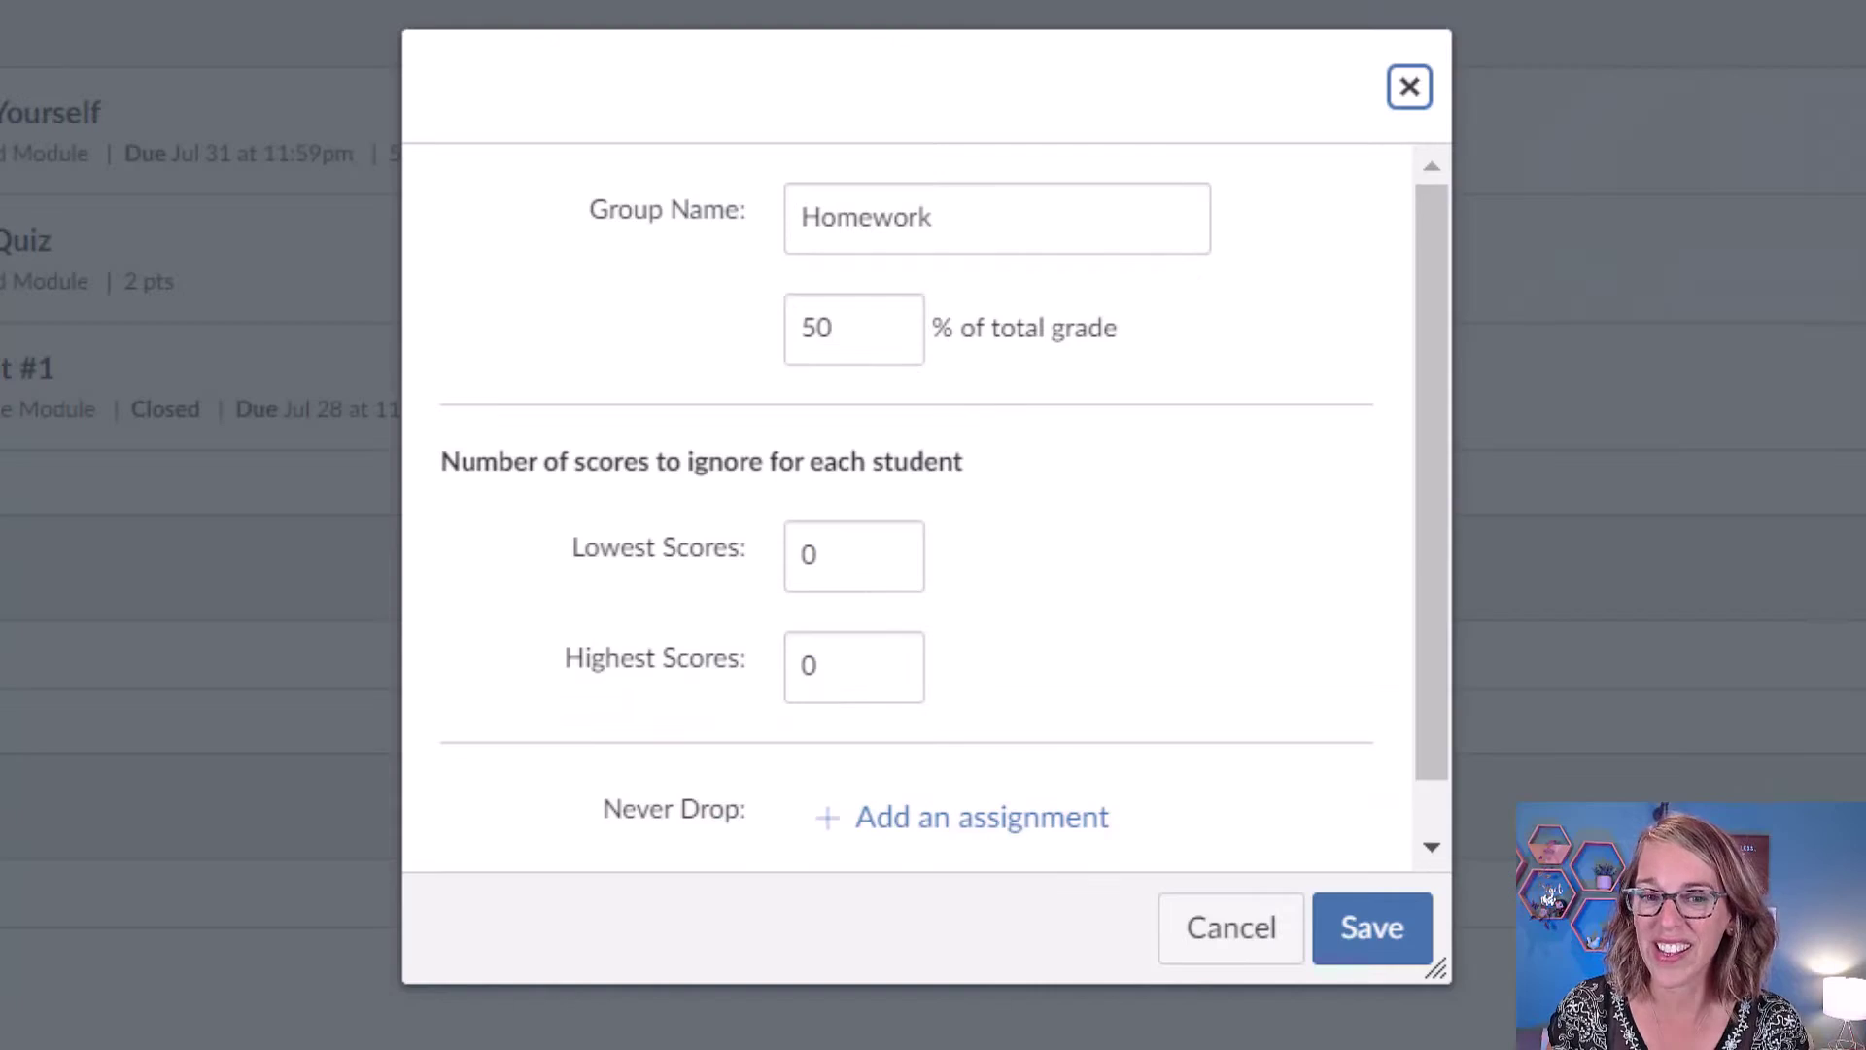
pyautogui.doubleClick(816, 558)
pyautogui.write('1')
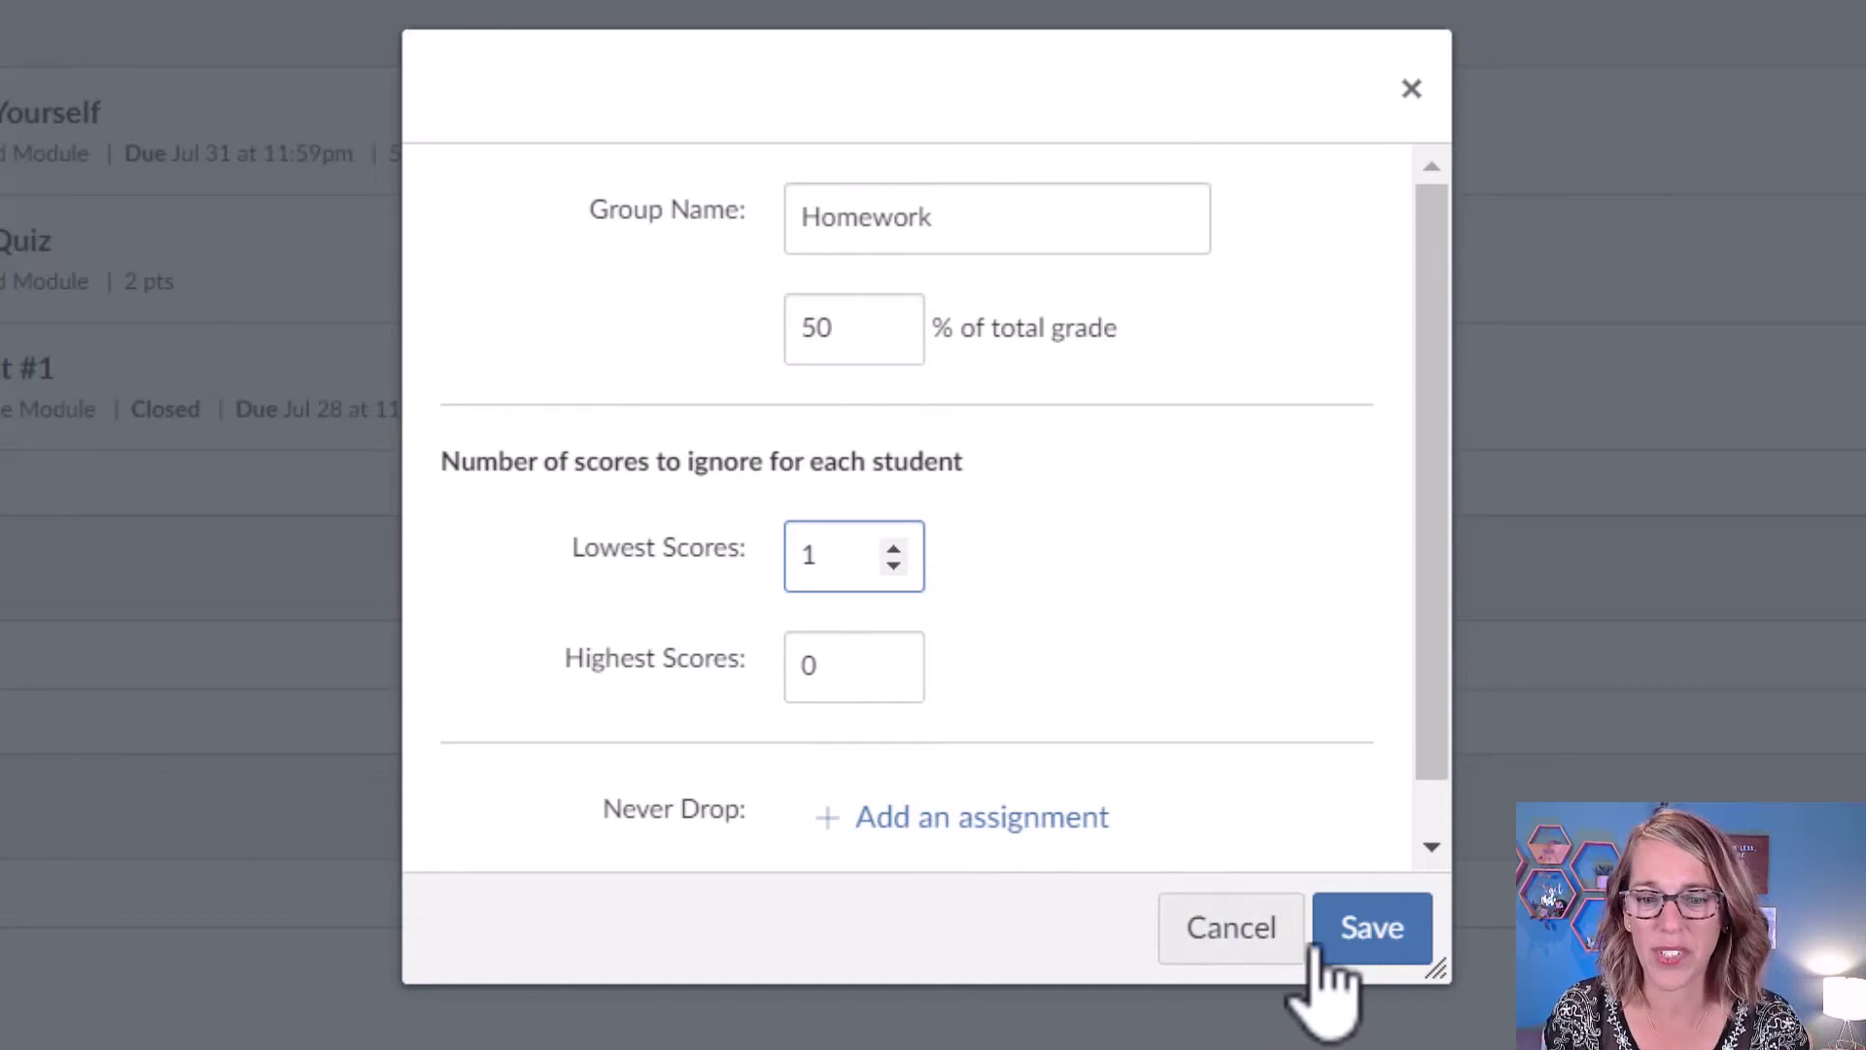
pyautogui.click(1367, 948)
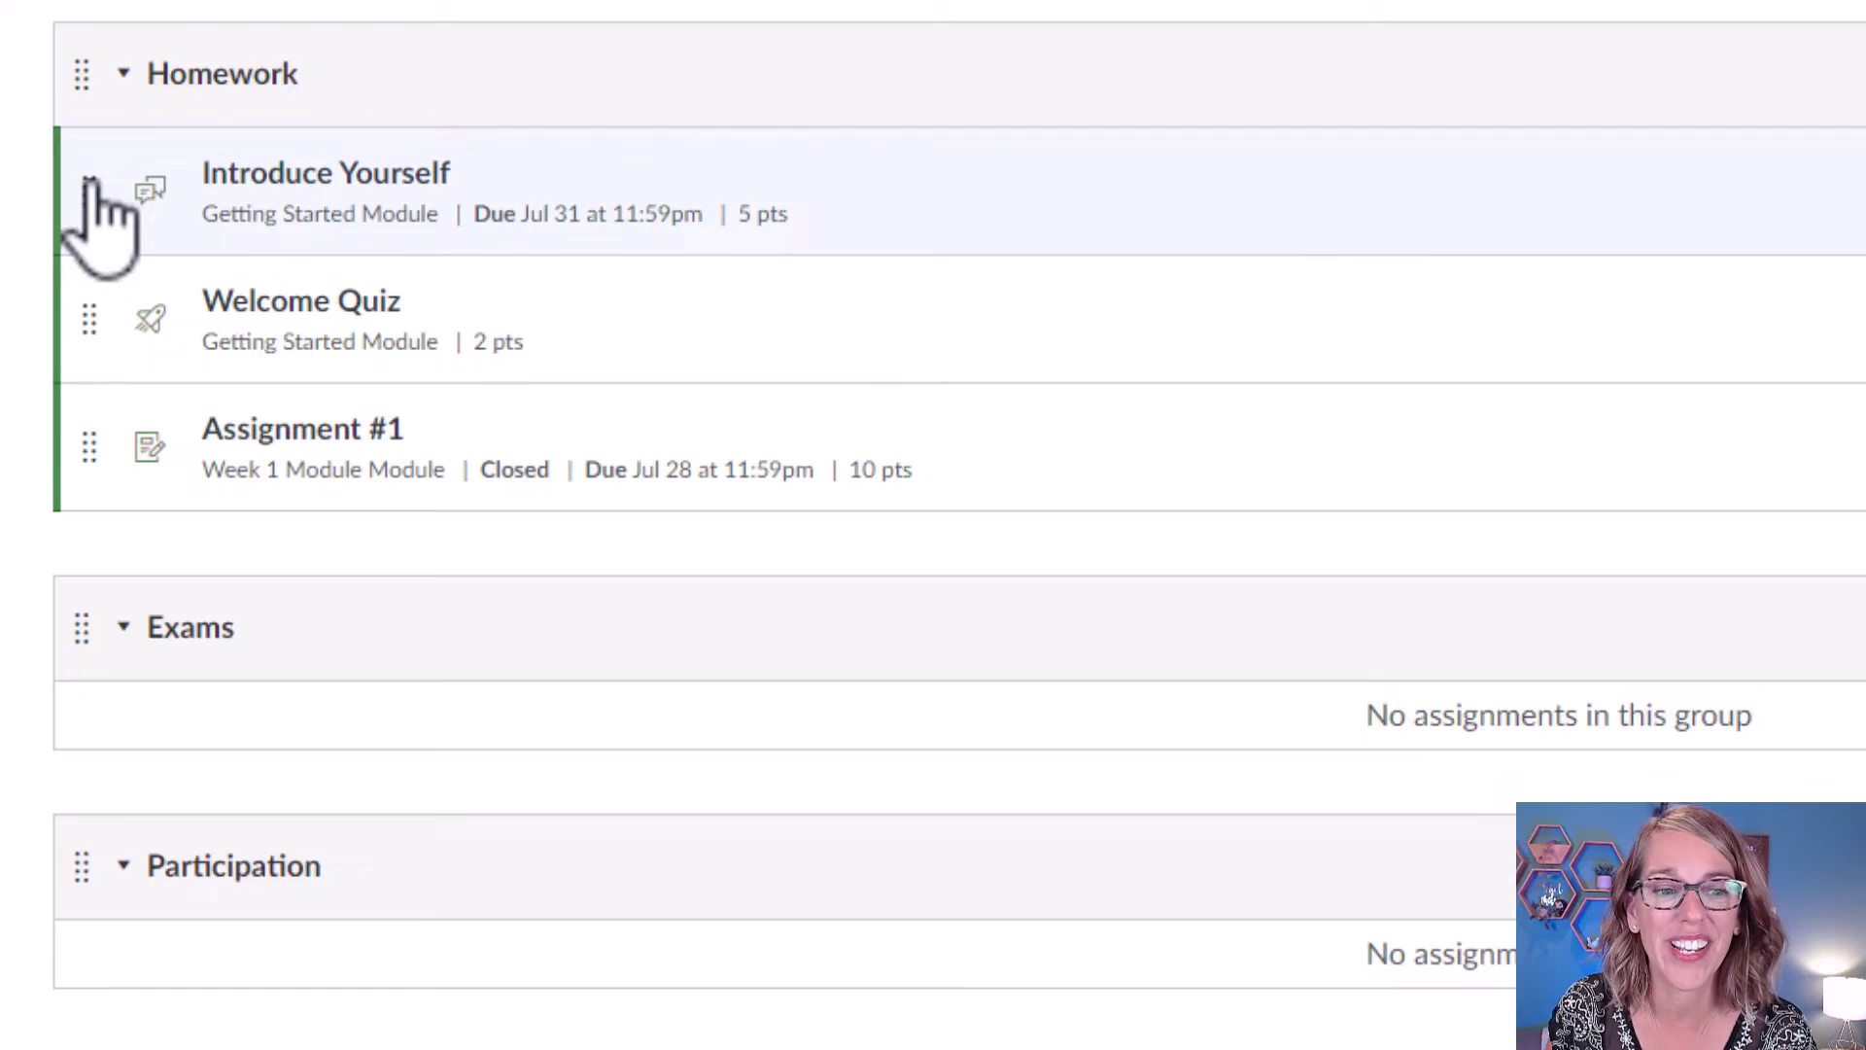
pyautogui.moveTo(90, 182); pyautogui.dragTo(75, 865)
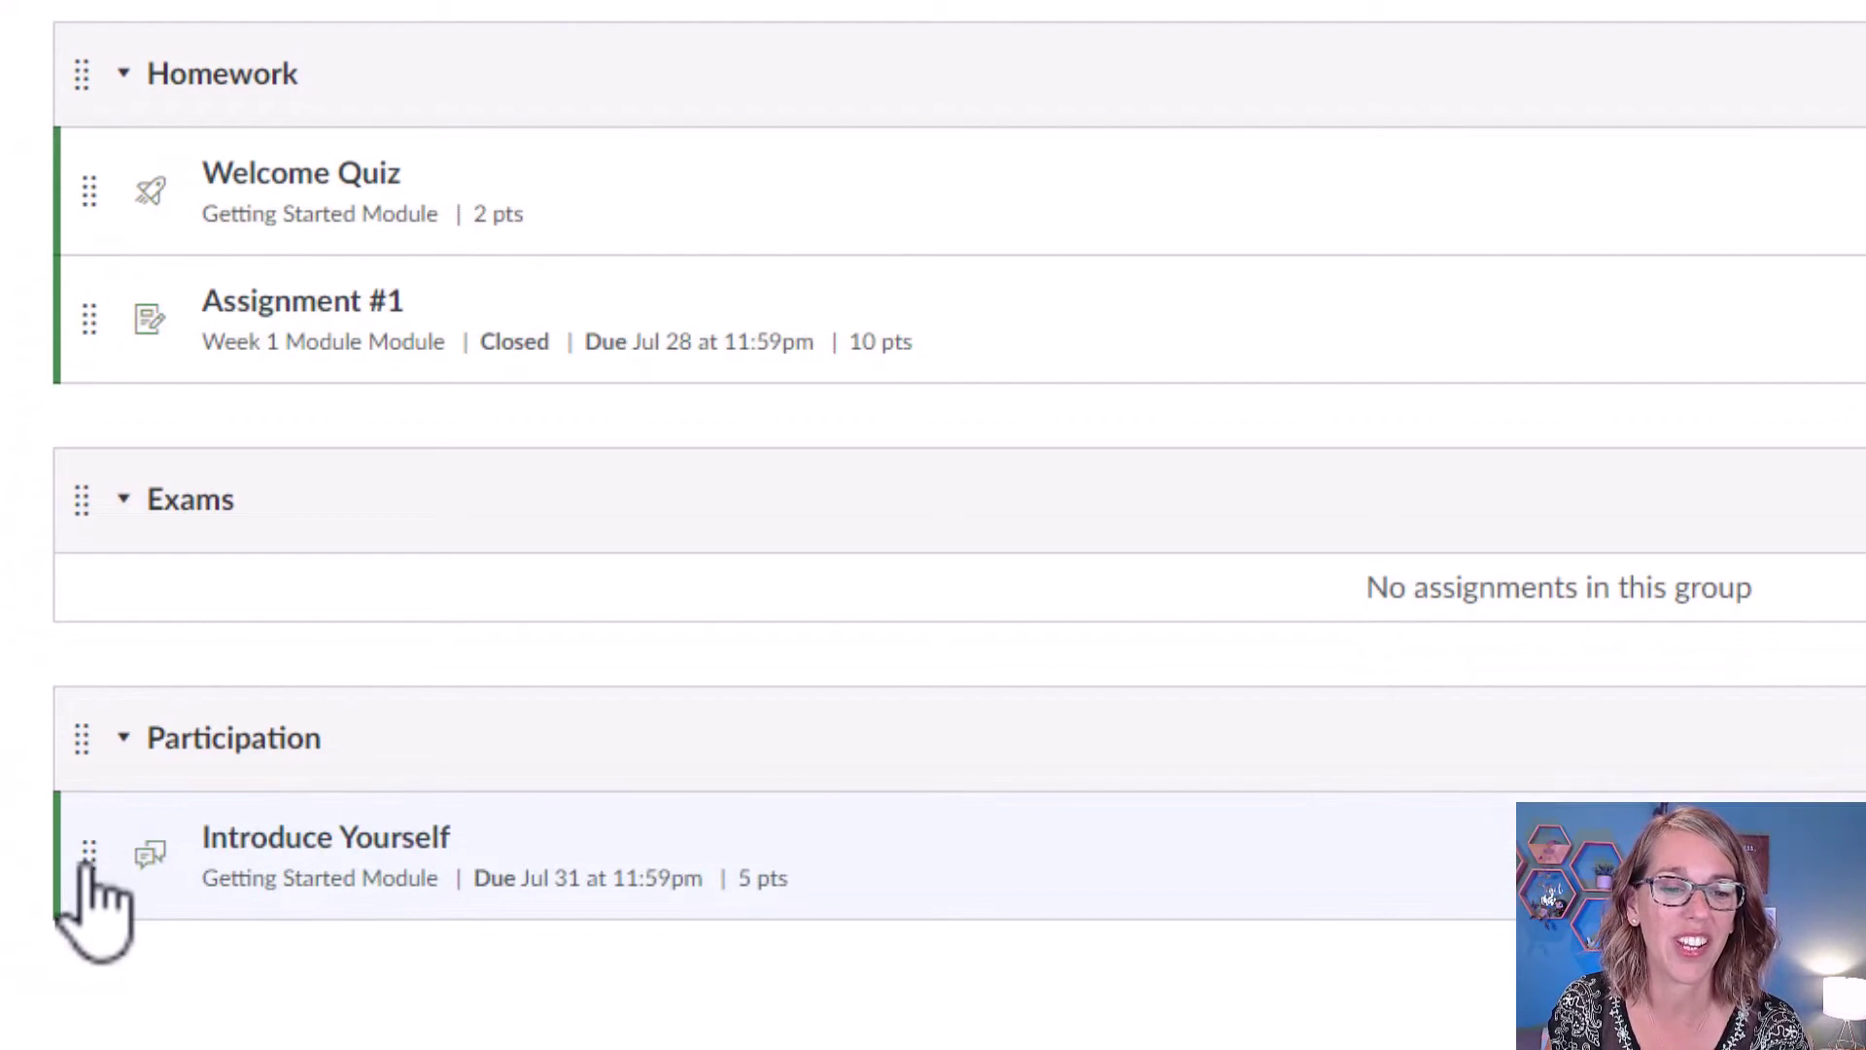
# Edit the Welcome Quiz and change its Assignment Group to Exams
pyautogui.click(362, 175)
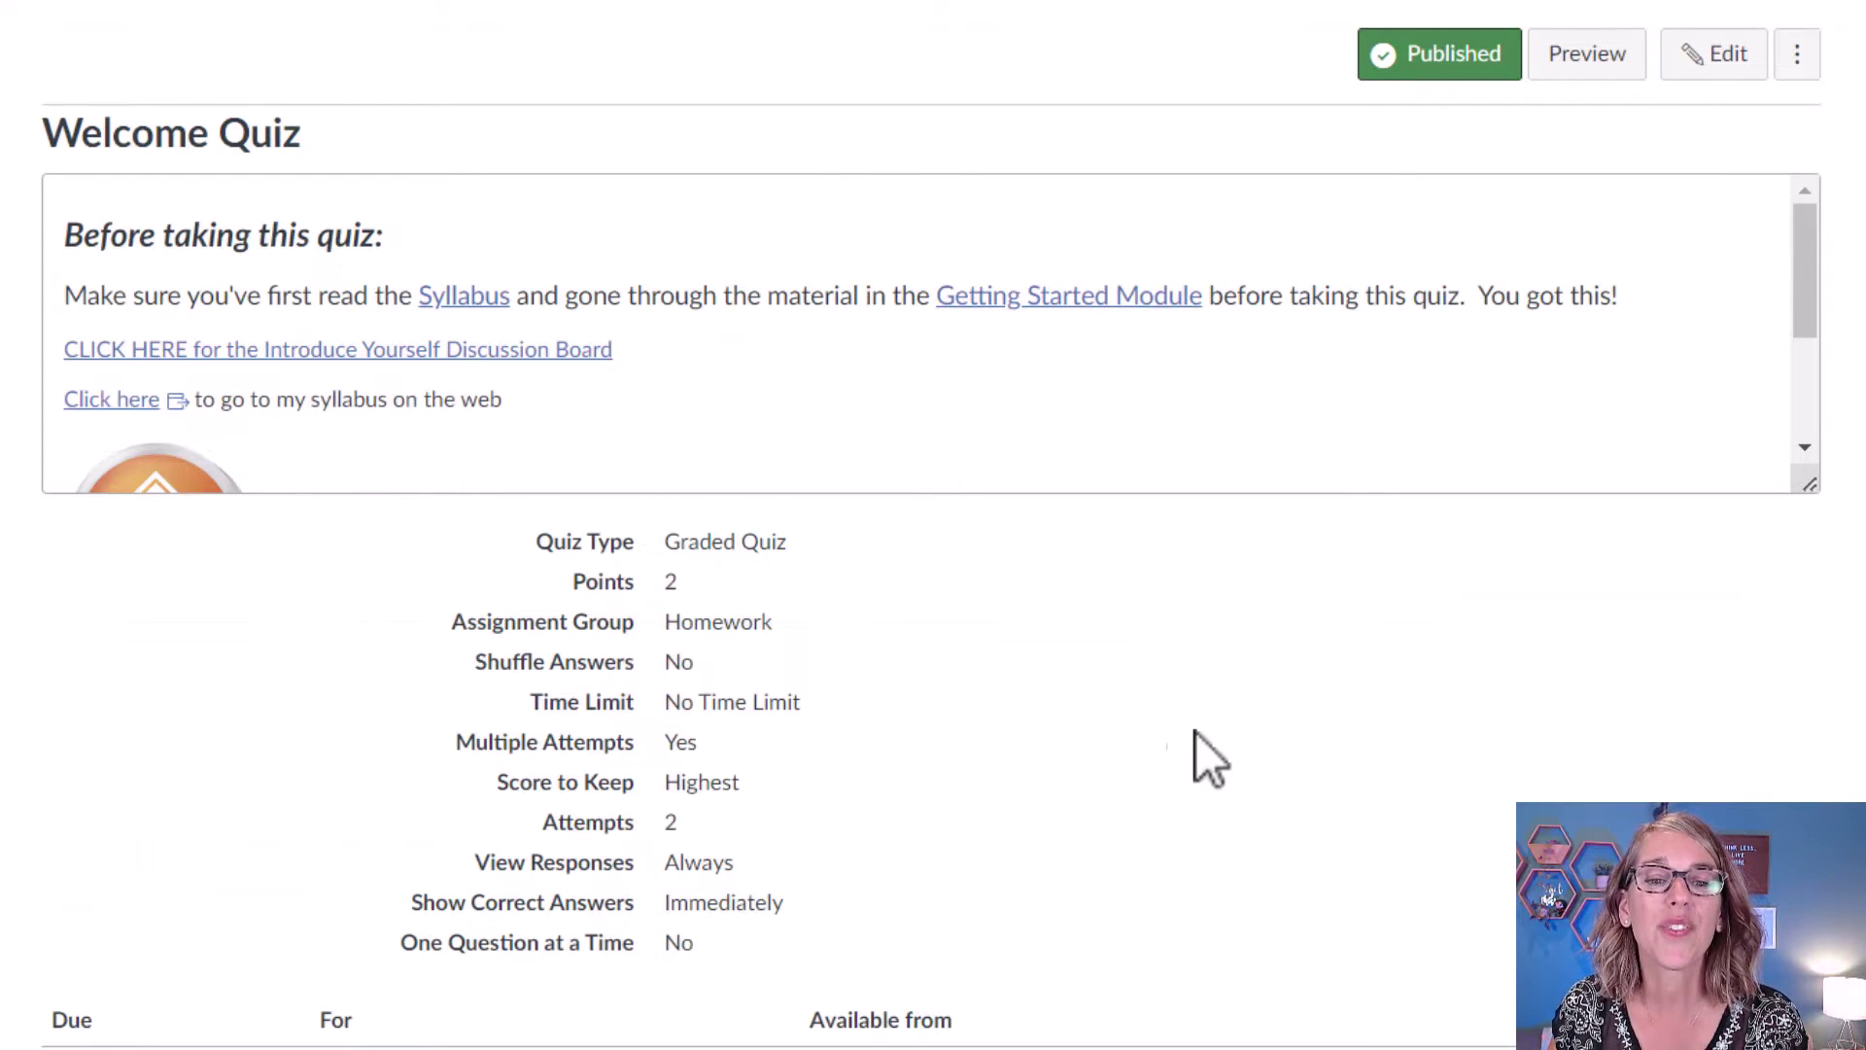
pyautogui.click(1747, 69)
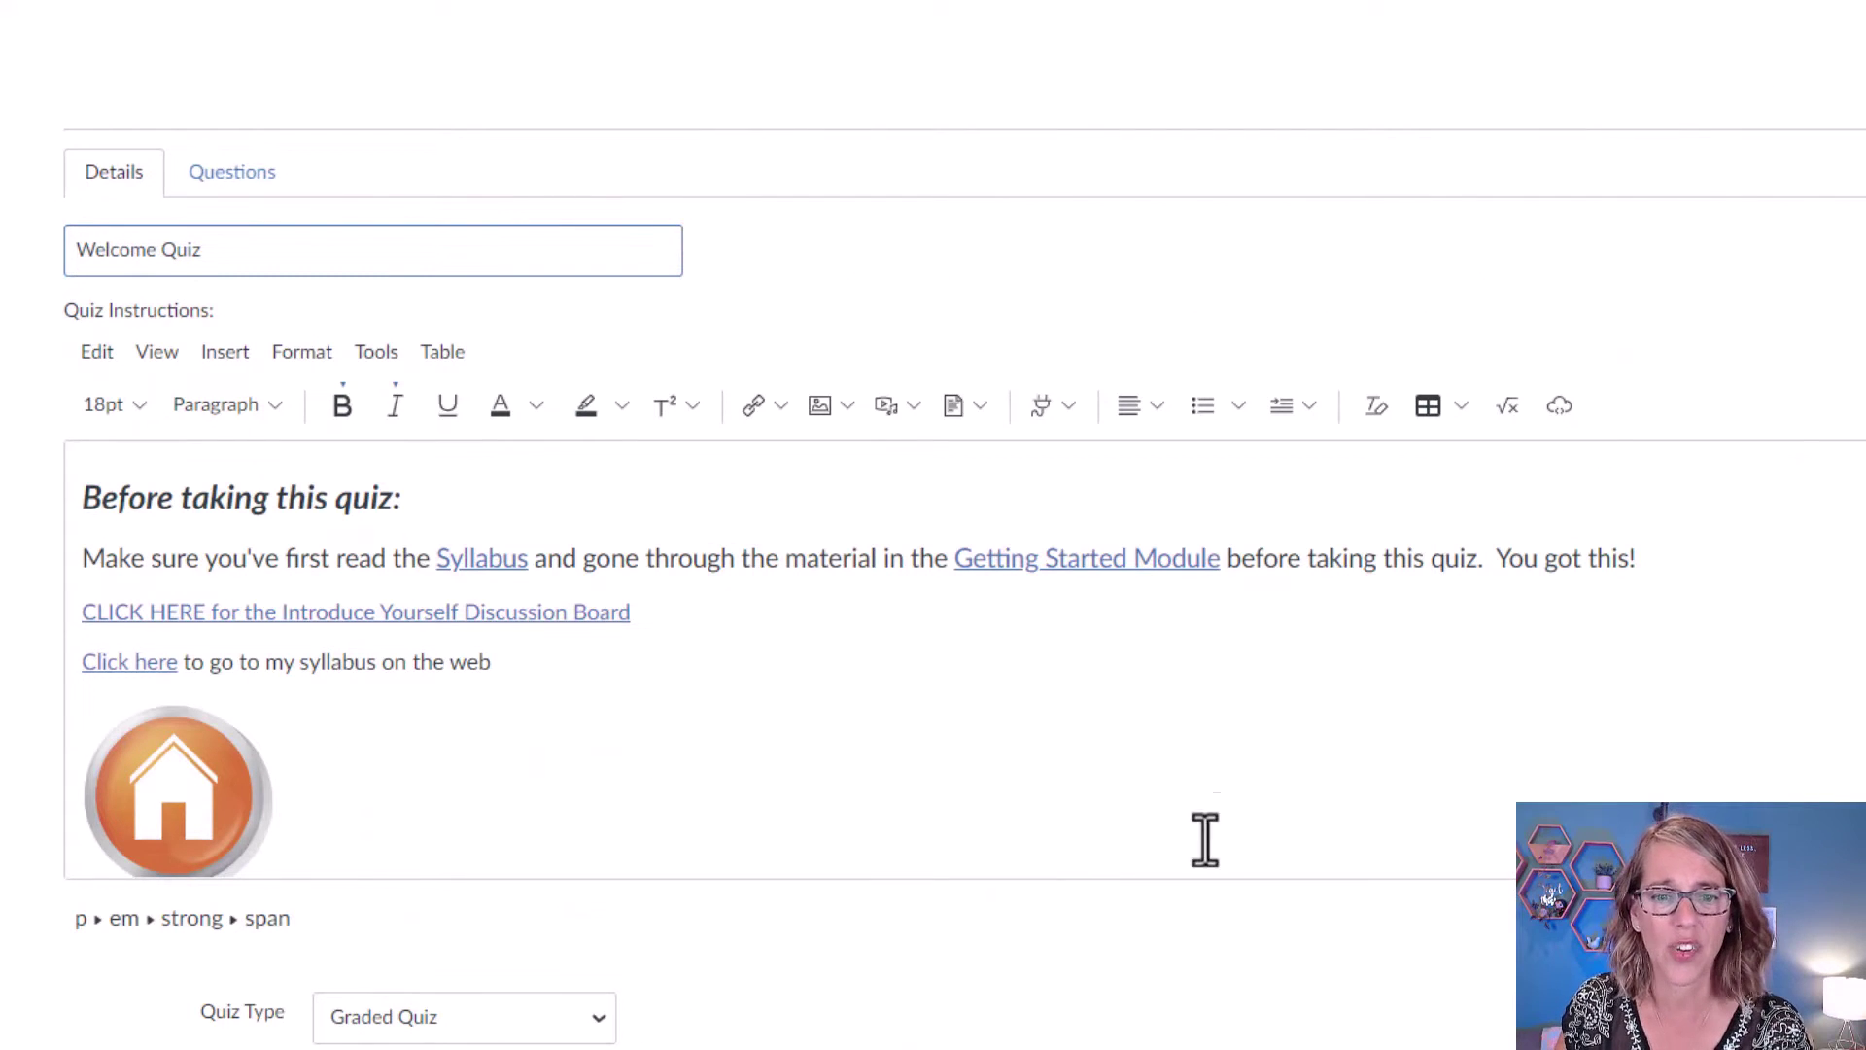
pyautogui.scroll(-7, 1205, 903)
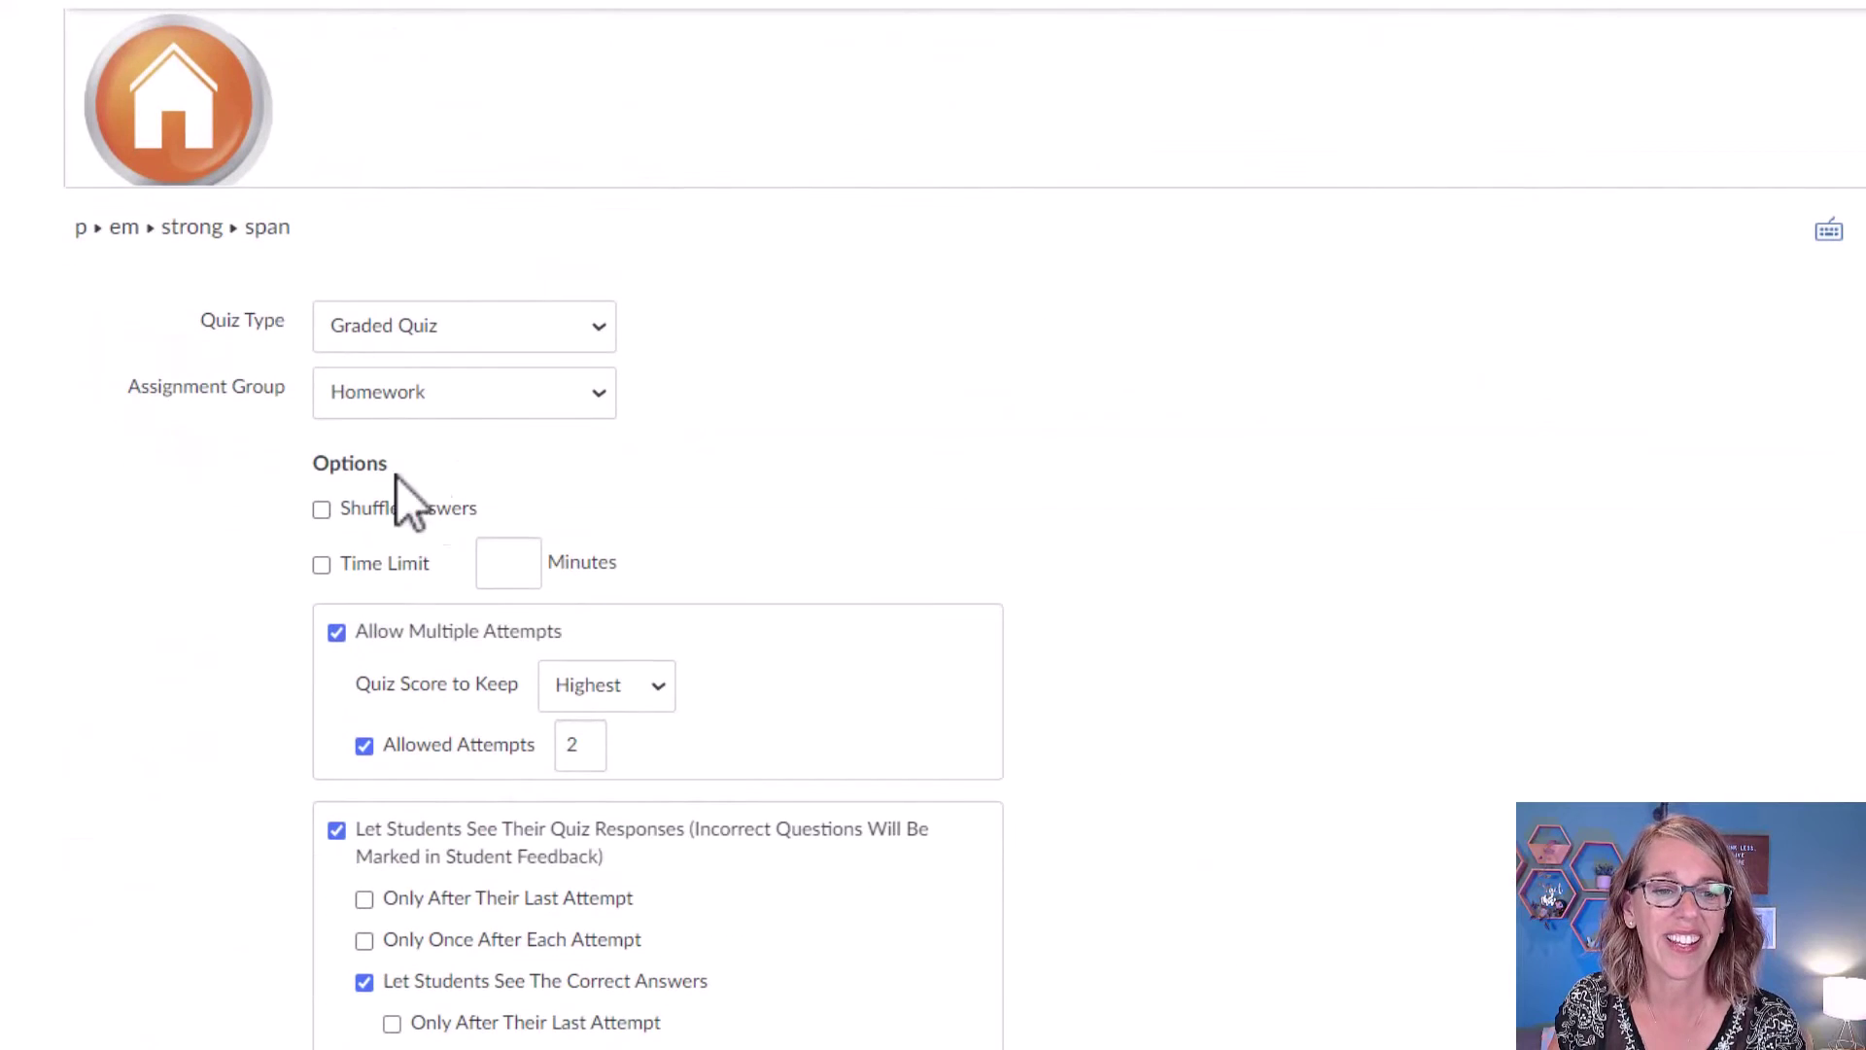
pyautogui.click(606, 395)
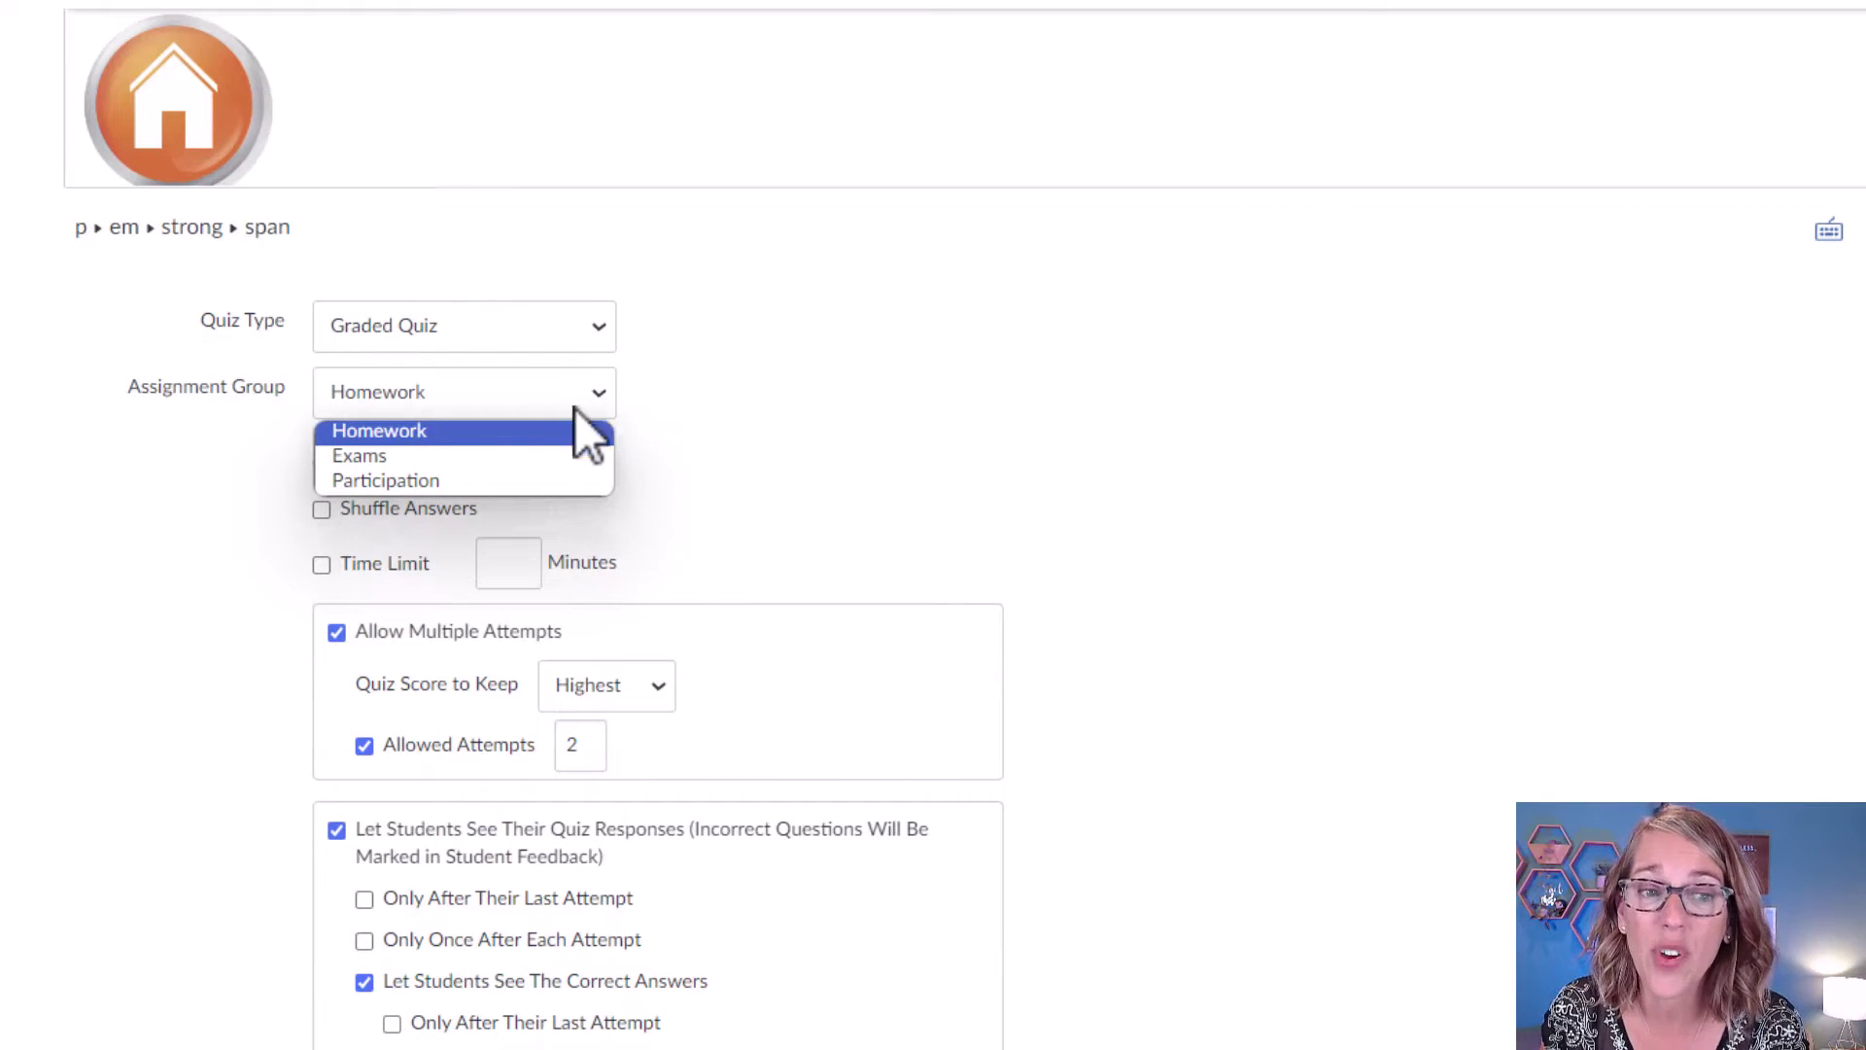
pyautogui.click(459, 463)
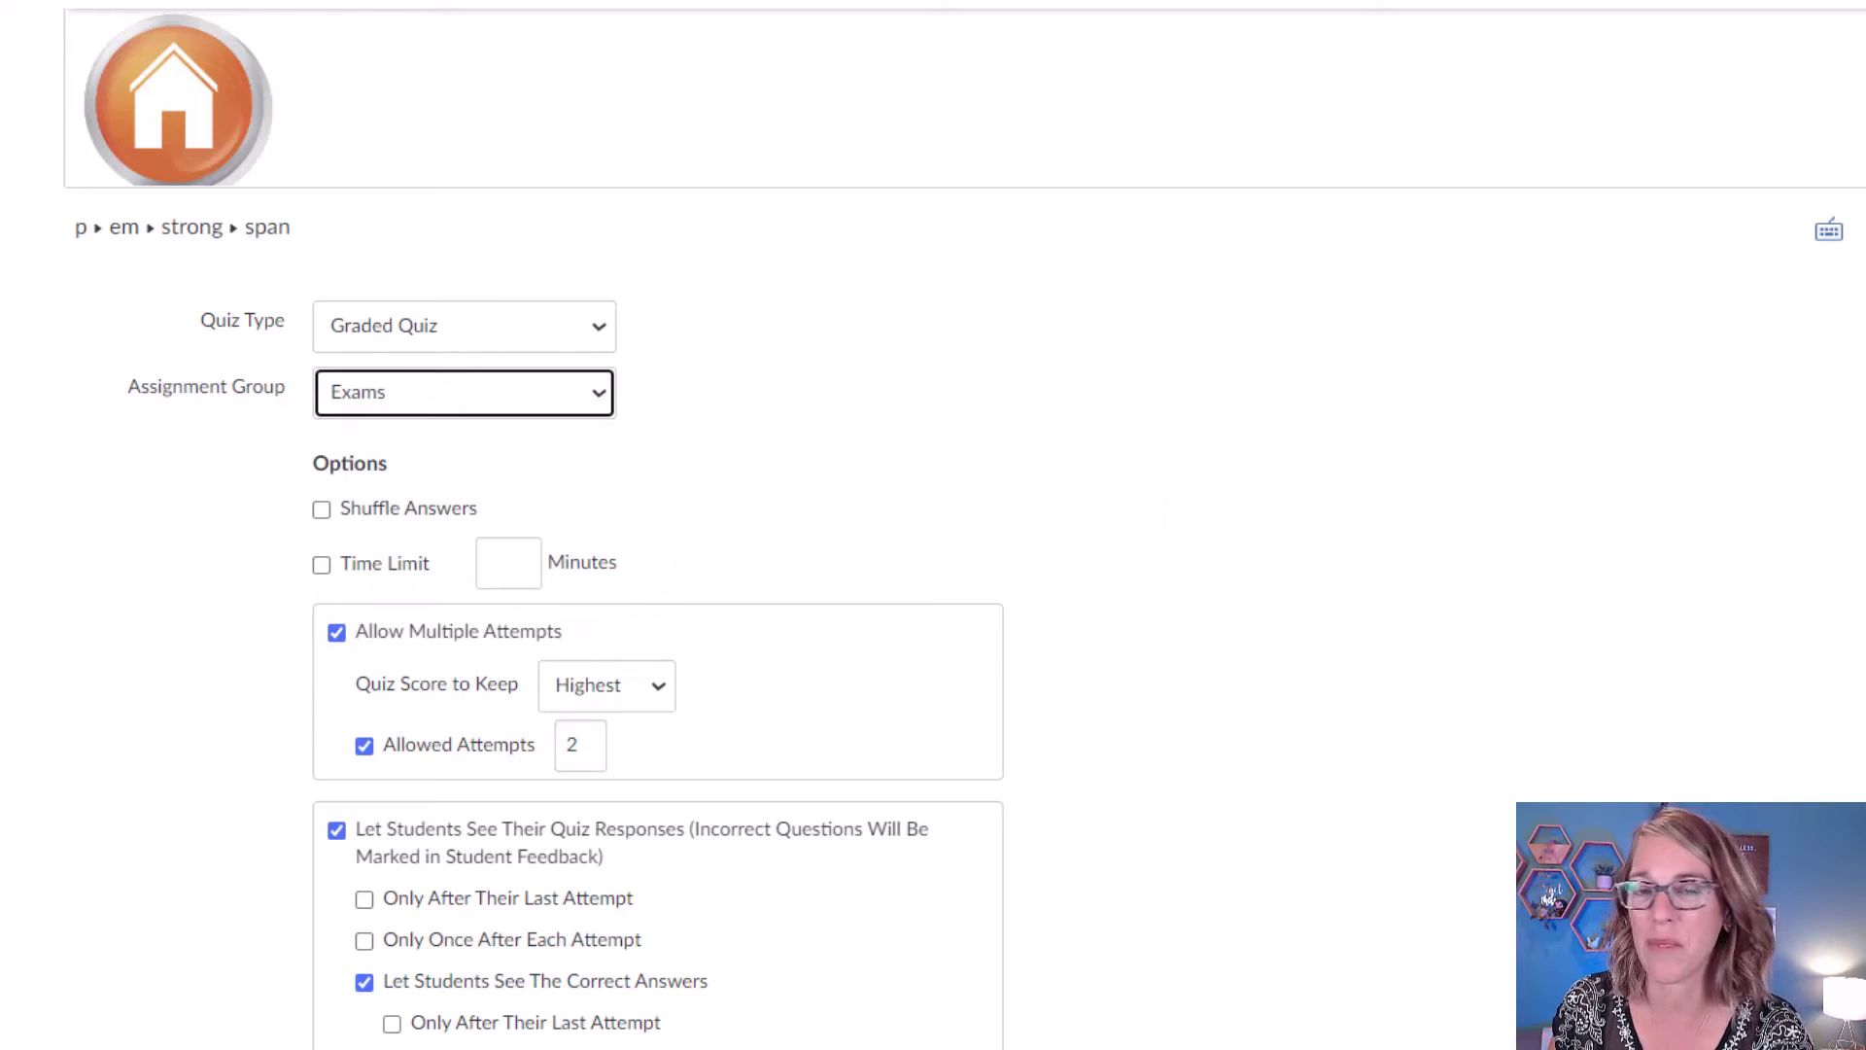
pyautogui.scroll(-10, 1823, 667)
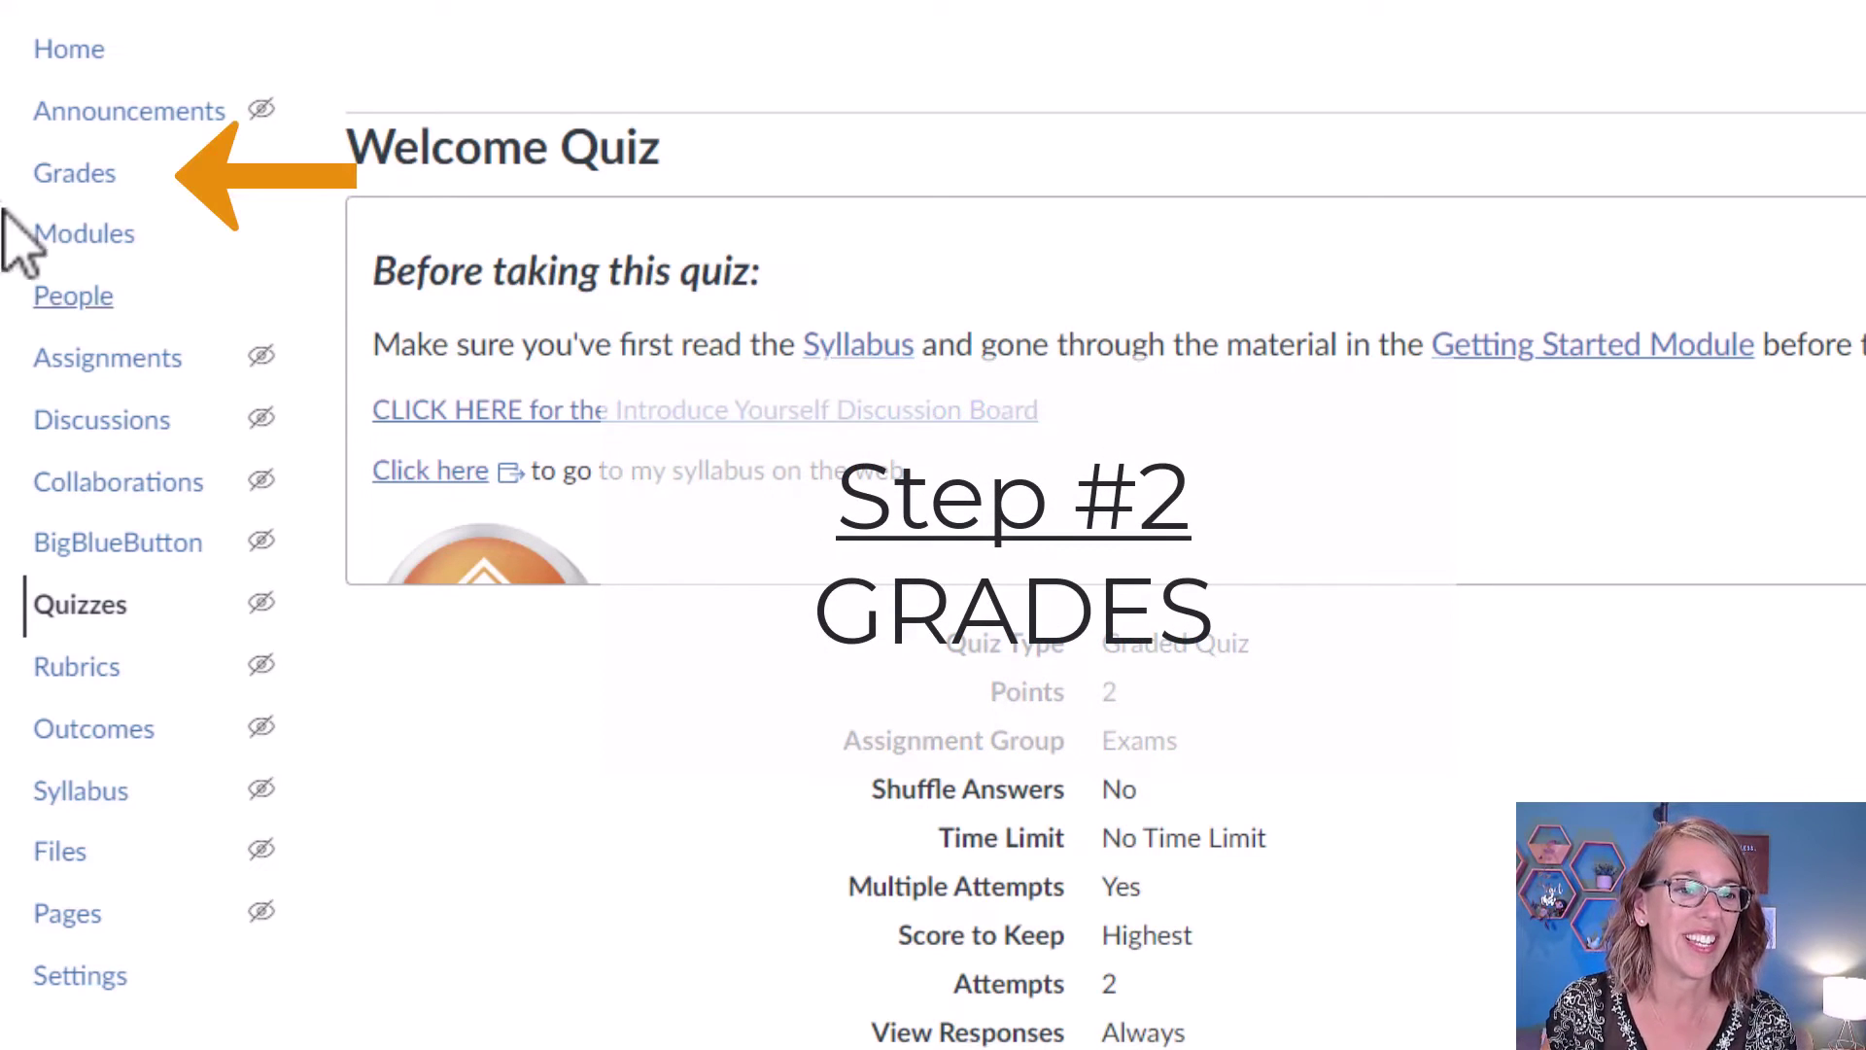
# In the Gradebook, drag the Assignment #1 column to sit after Introduce Yourself
pyautogui.click(83, 185)
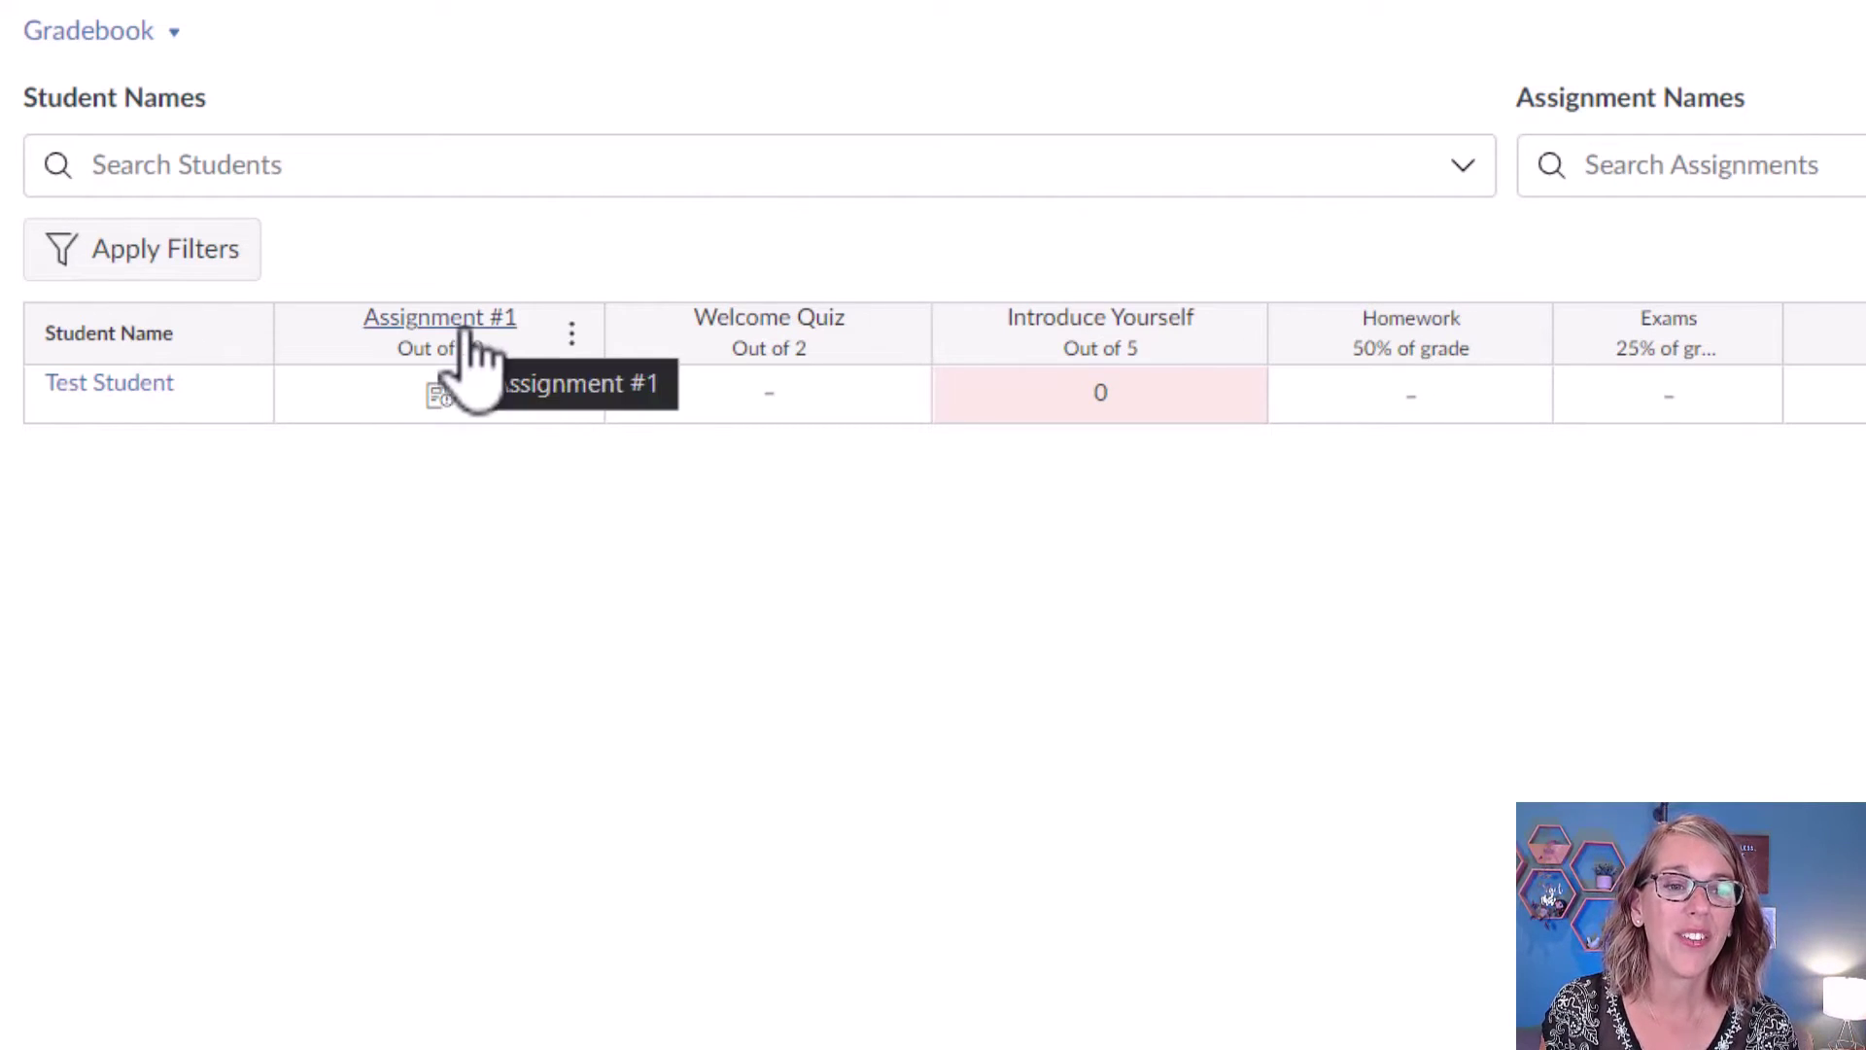
pyautogui.click(571, 334)
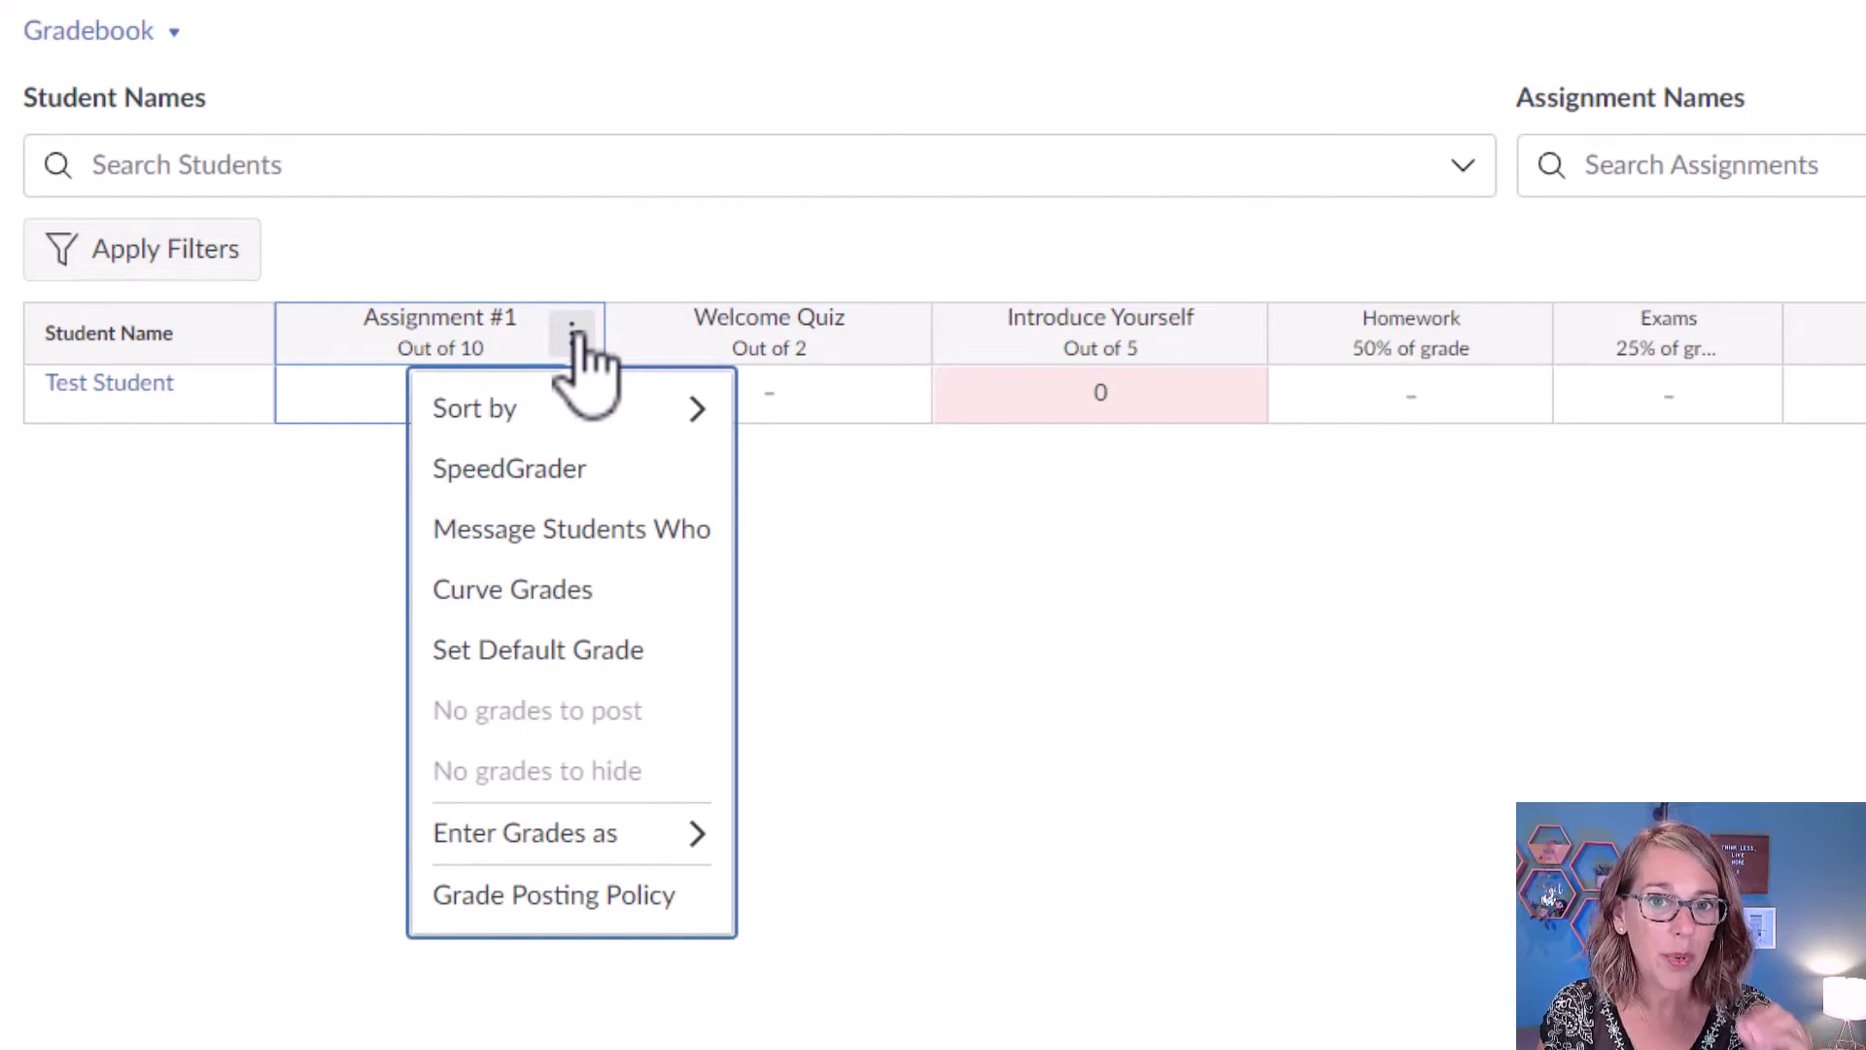
pyautogui.click(575, 242)
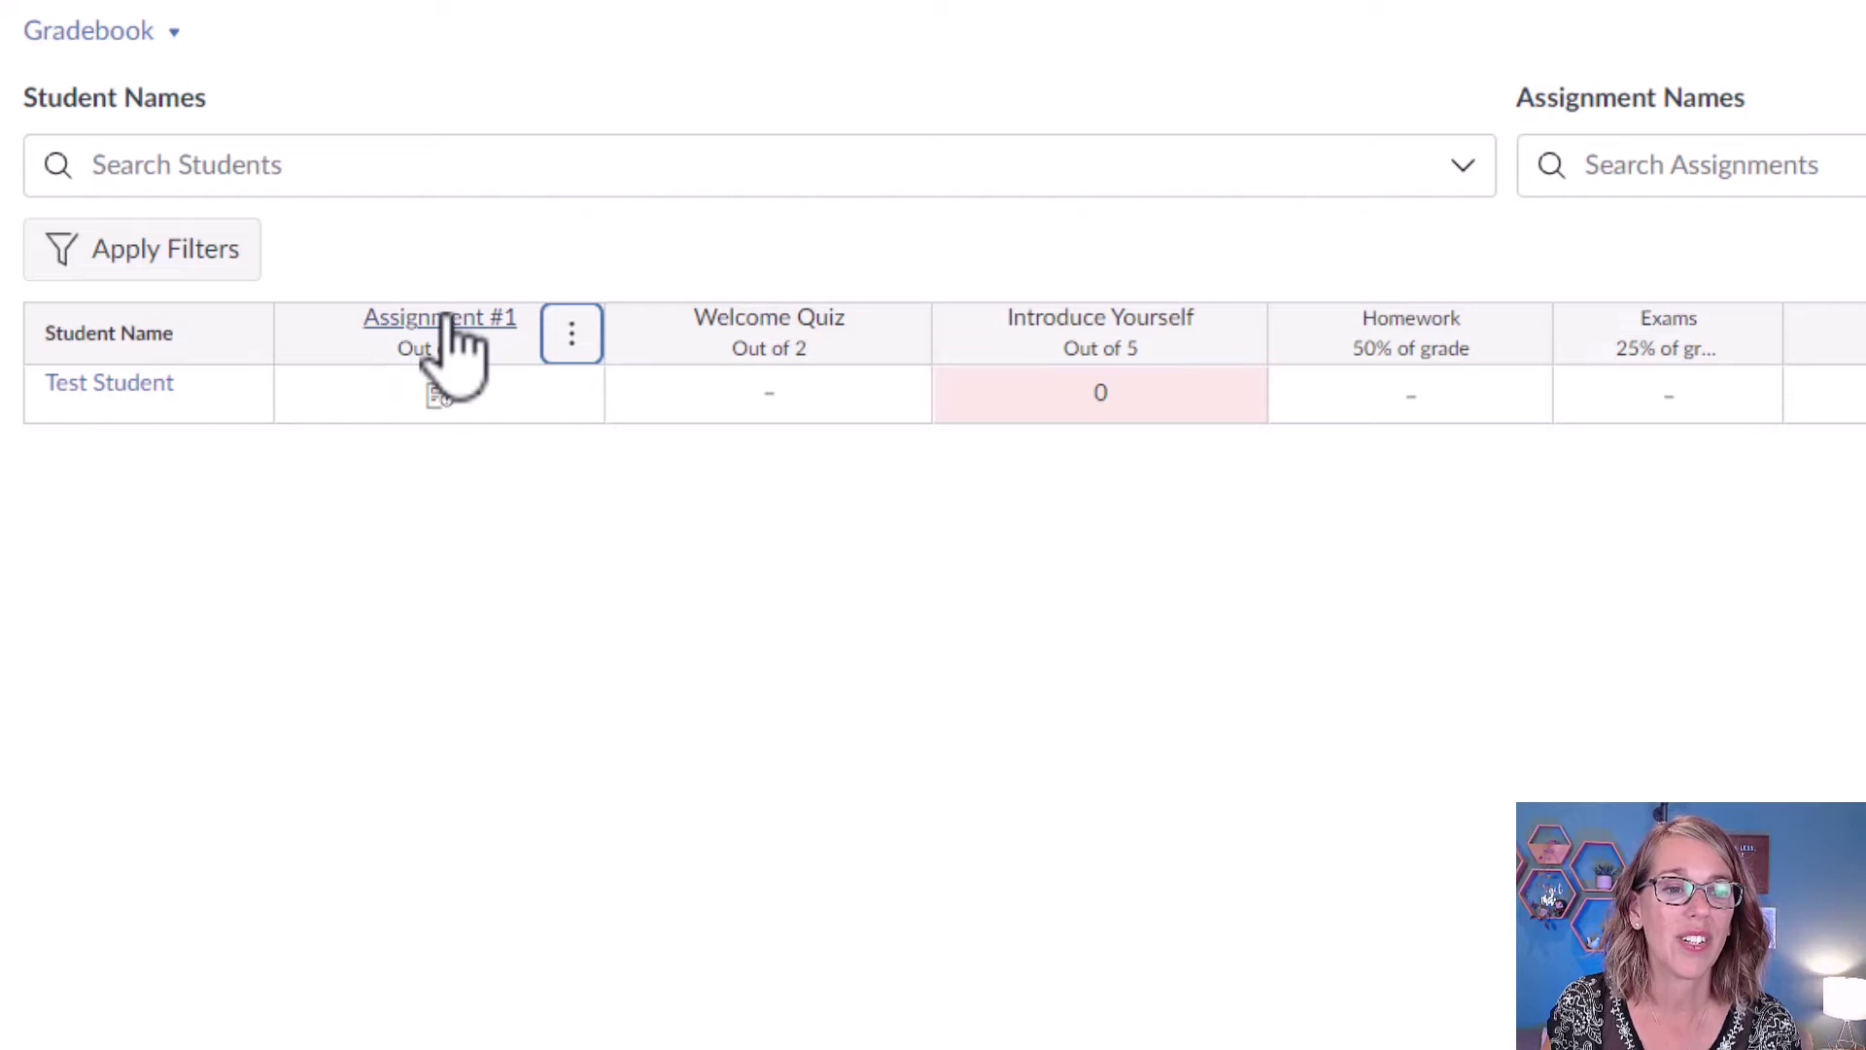
pyautogui.moveTo(512, 320); pyautogui.dragTo(1300, 366)
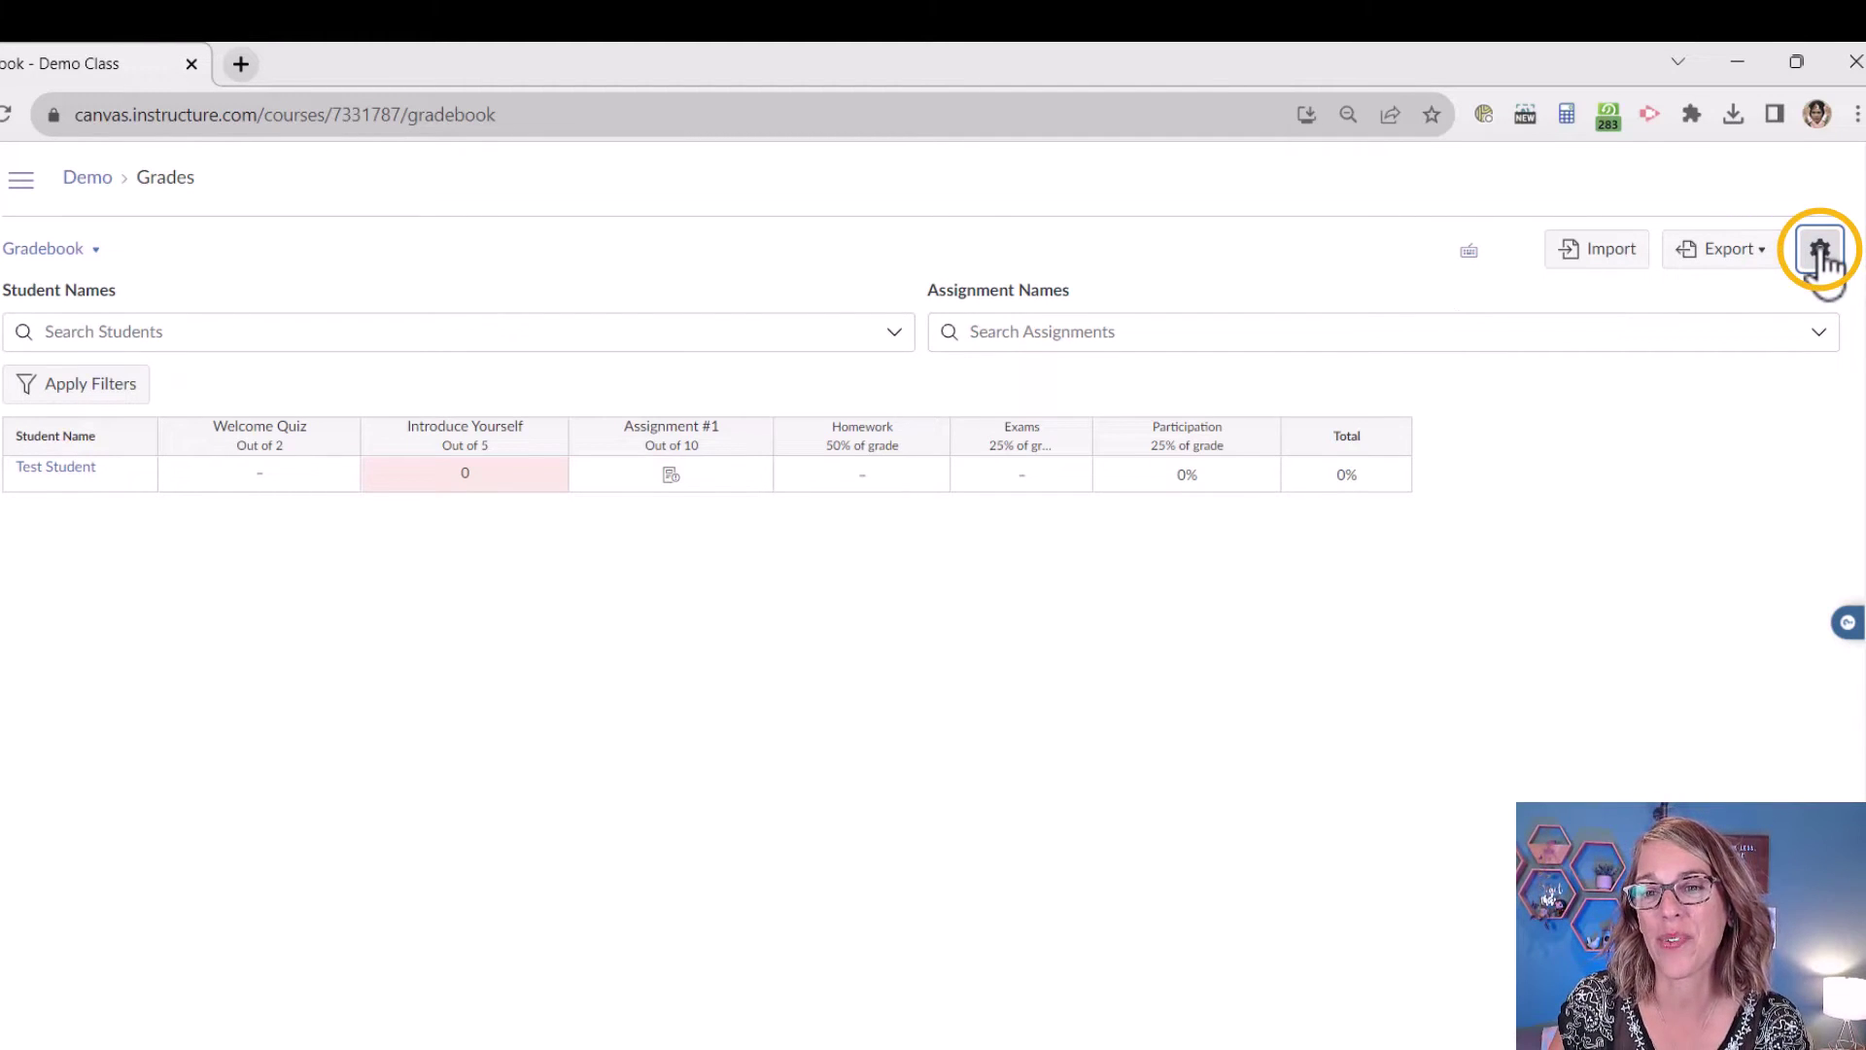
# Enable automatic grading of missing submissions in the gradebook's Late Policies settings
pyautogui.click(1821, 254)
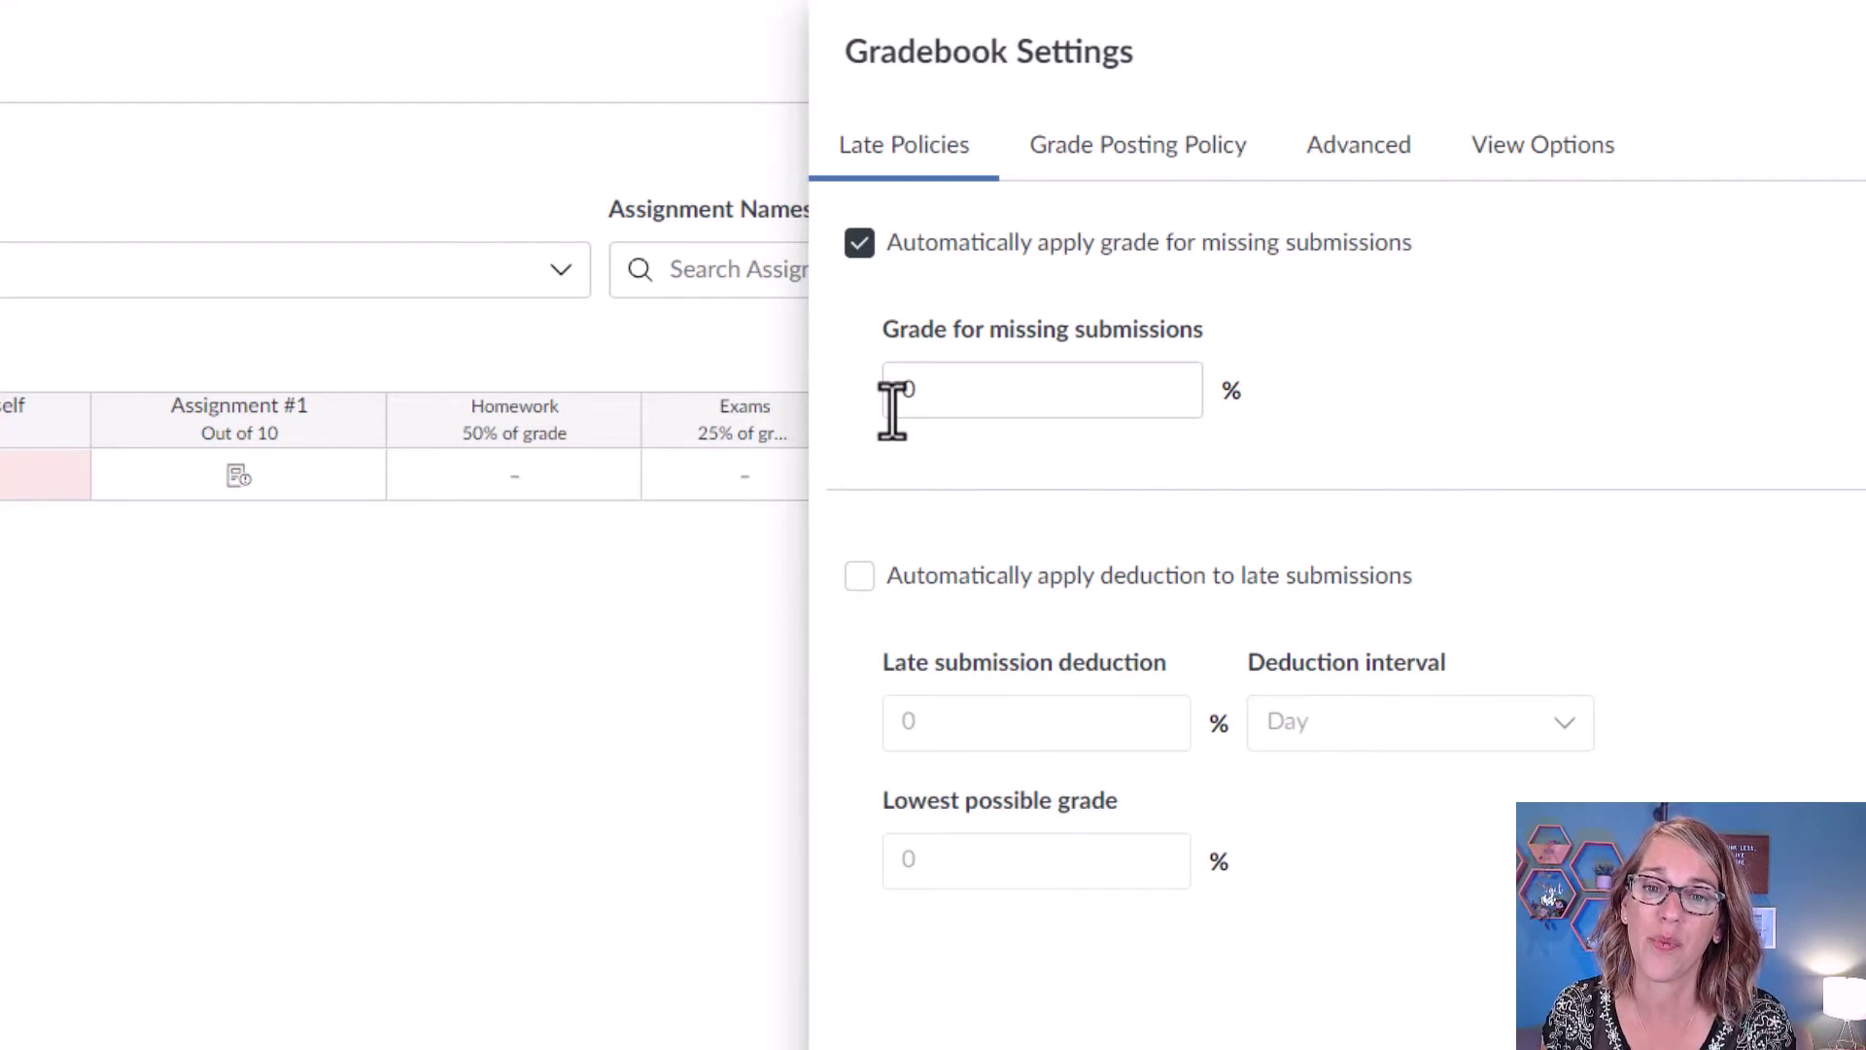
pyautogui.click(861, 245)
pyautogui.click(861, 245)
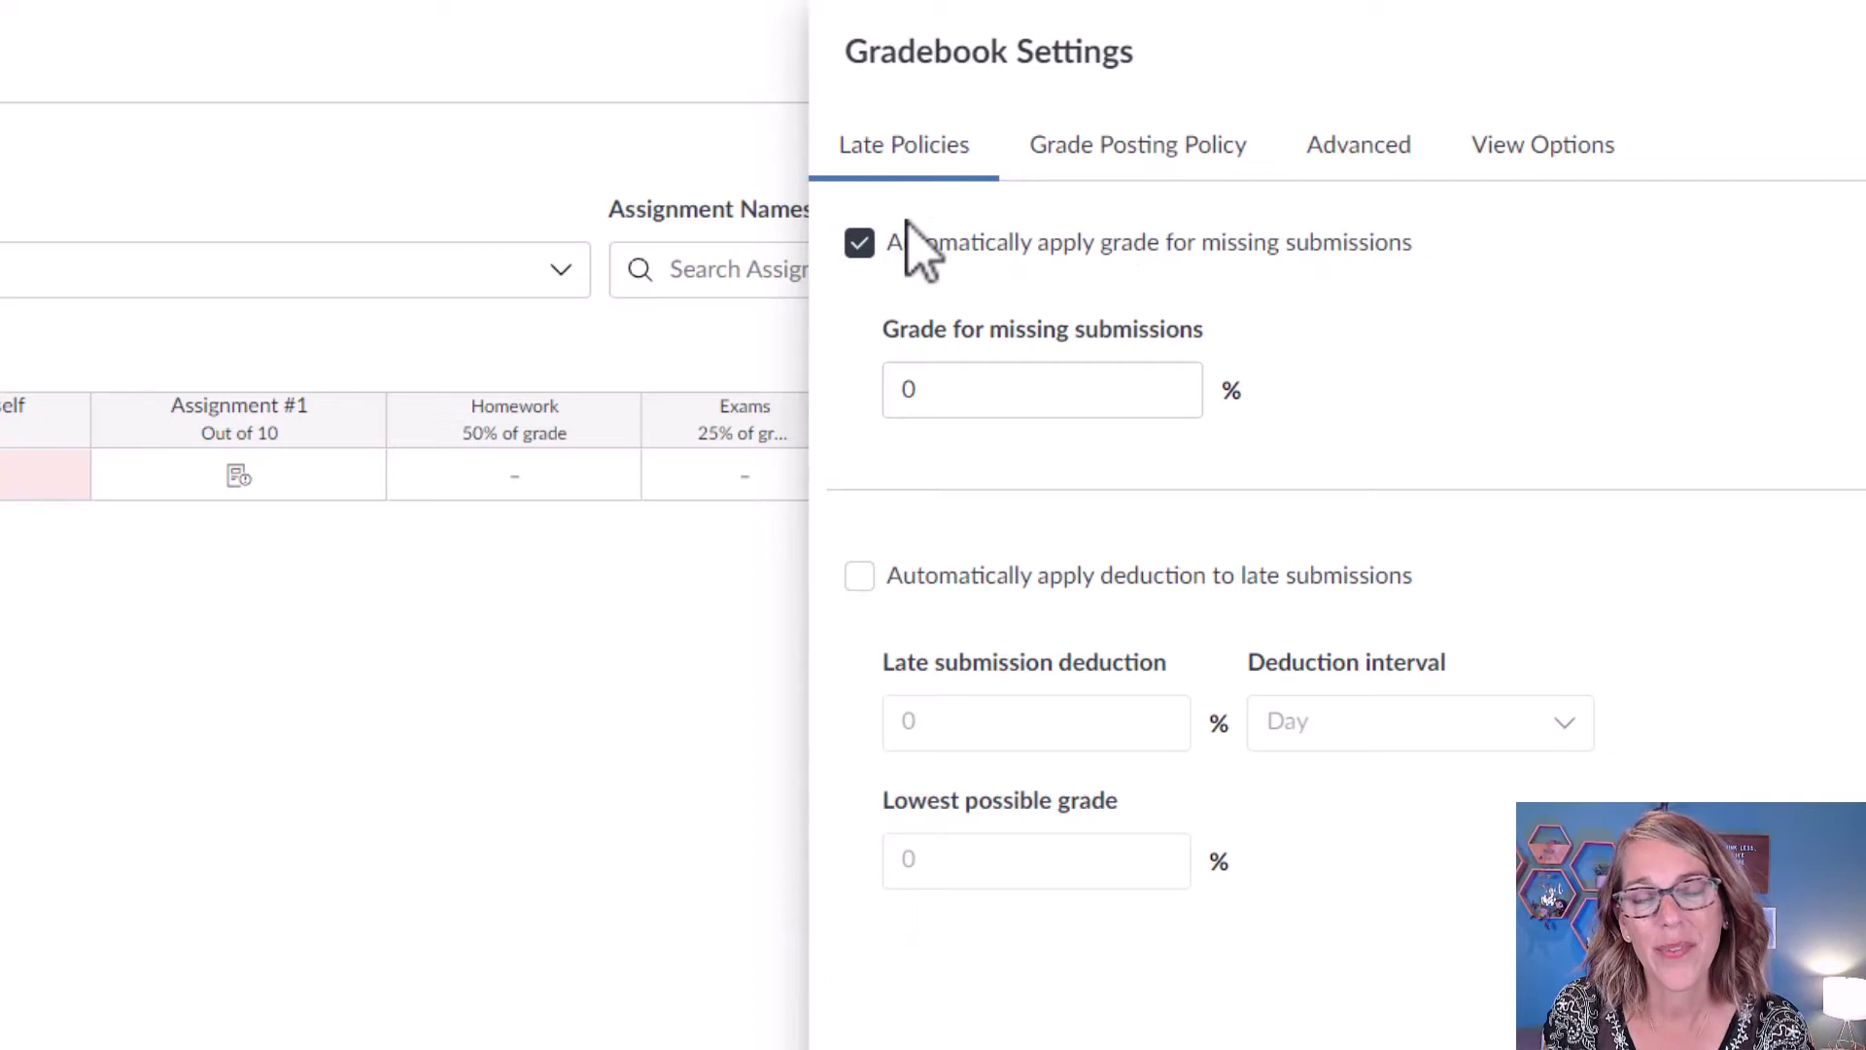
# In gradebook View Options, keep Notes off and uncheck Unpublished Assignments
pyautogui.click(1562, 151)
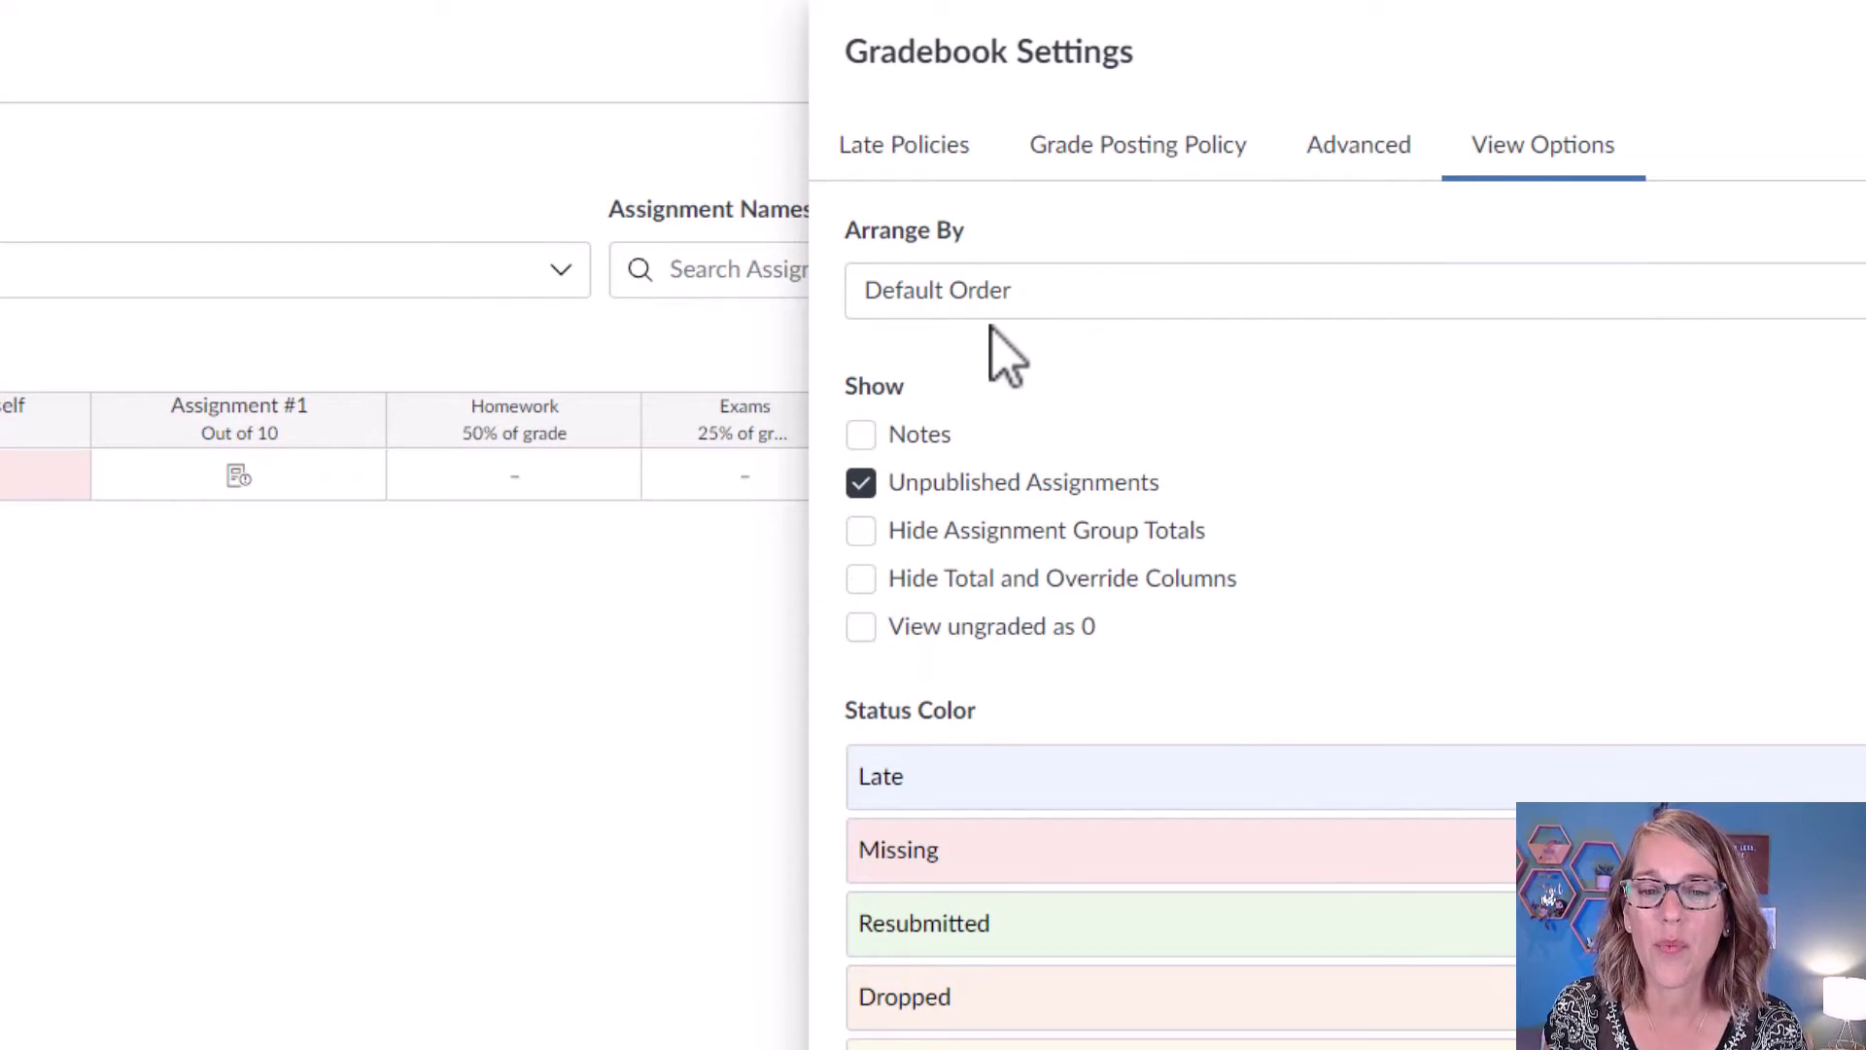
pyautogui.click(862, 436)
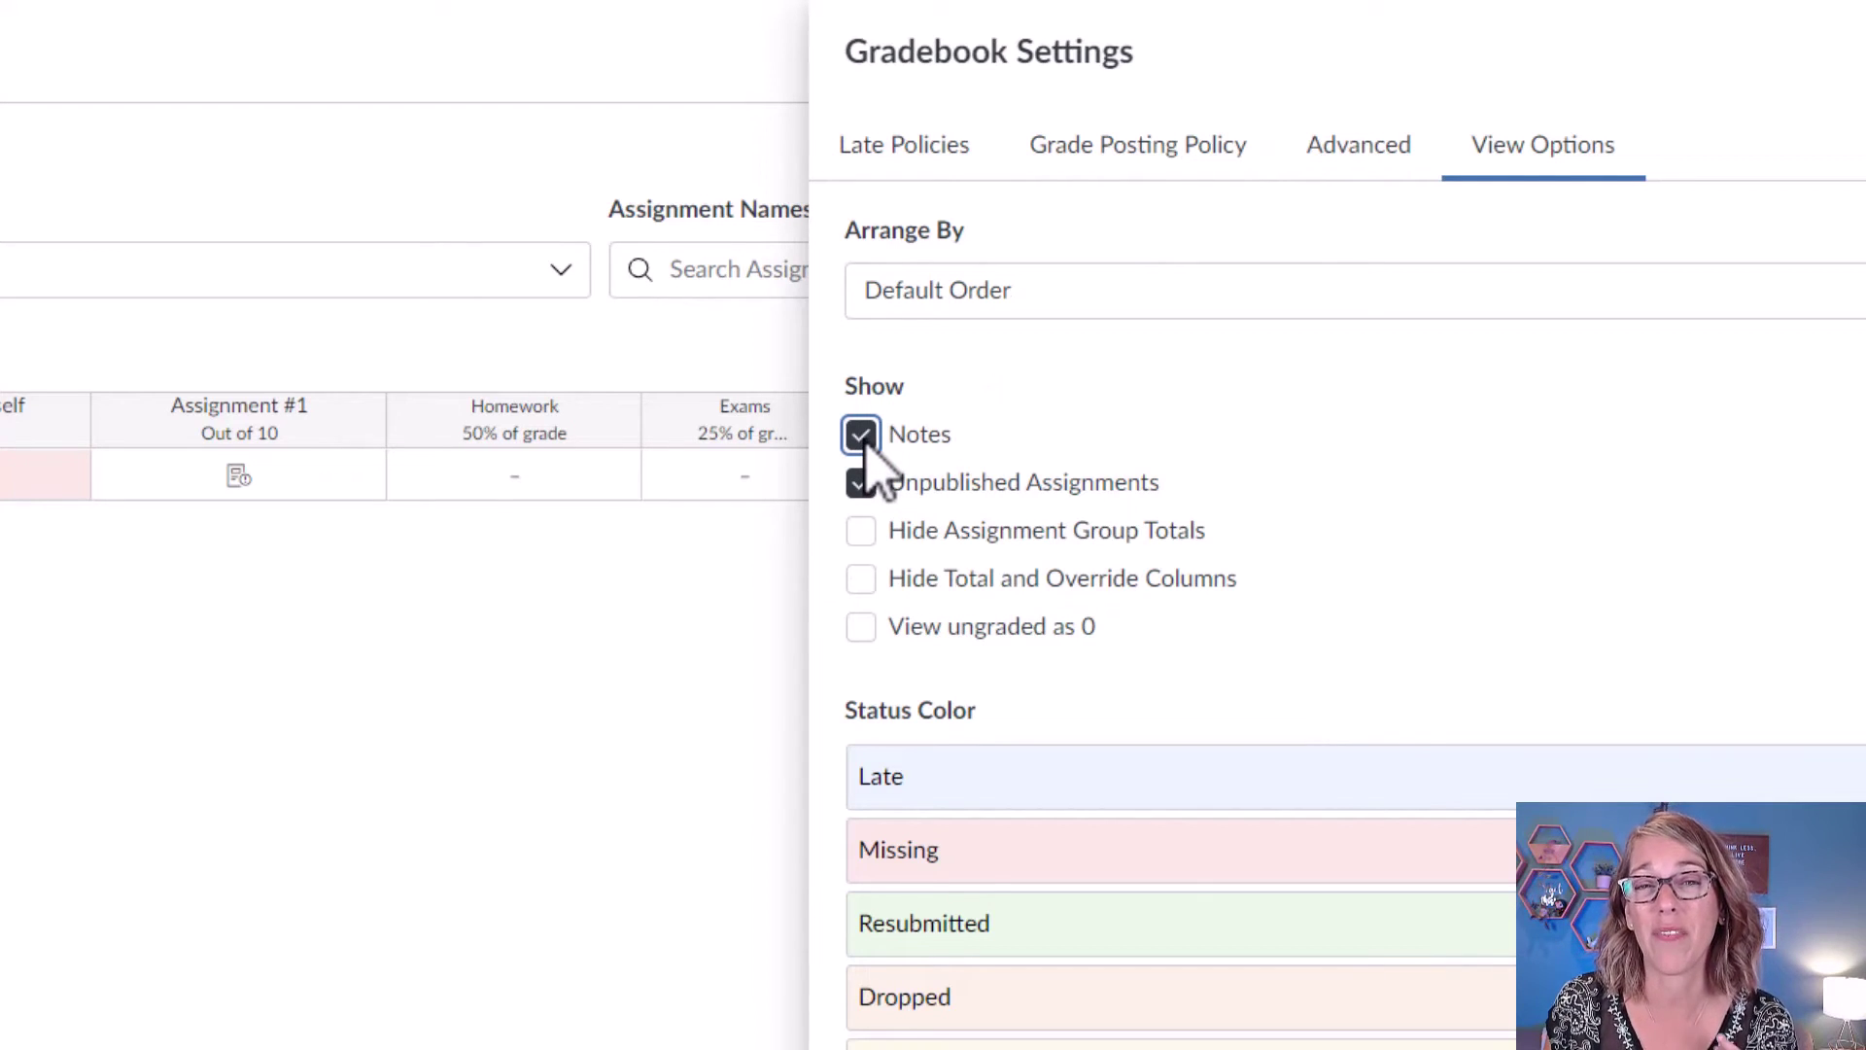
pyautogui.click(864, 439)
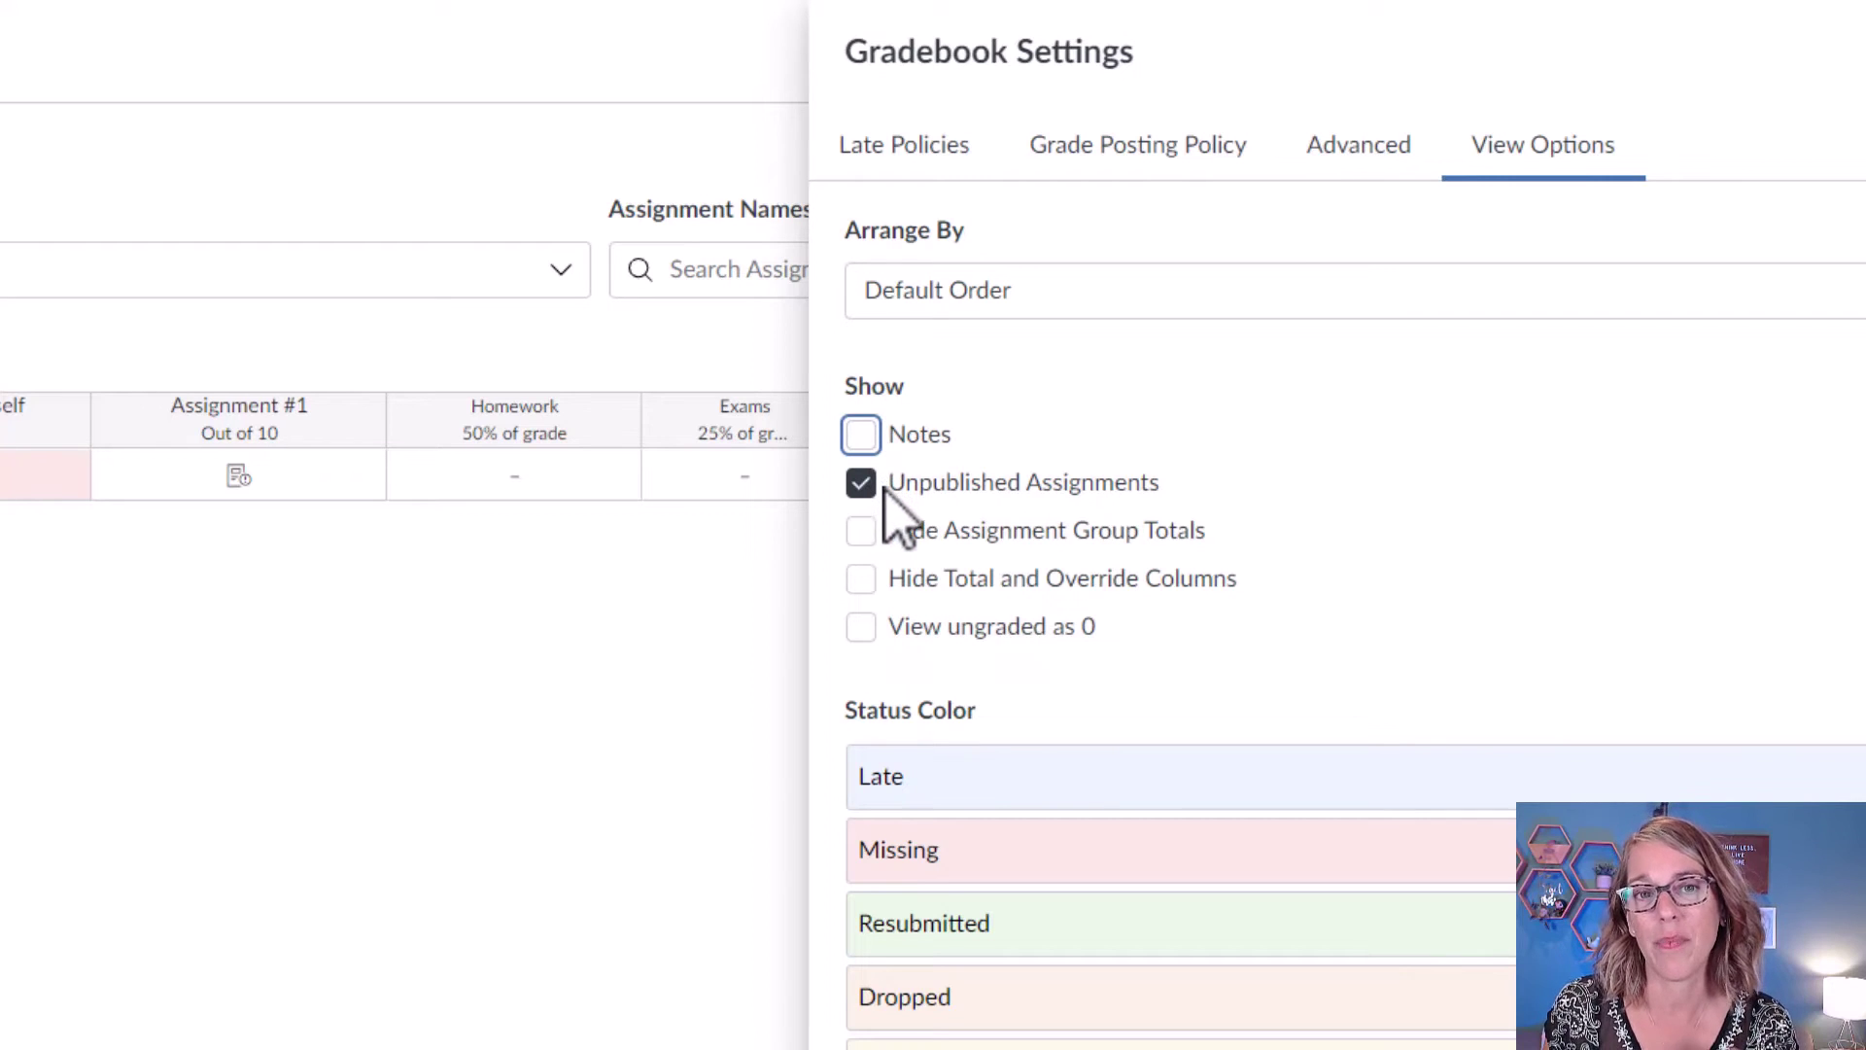
pyautogui.click(864, 485)
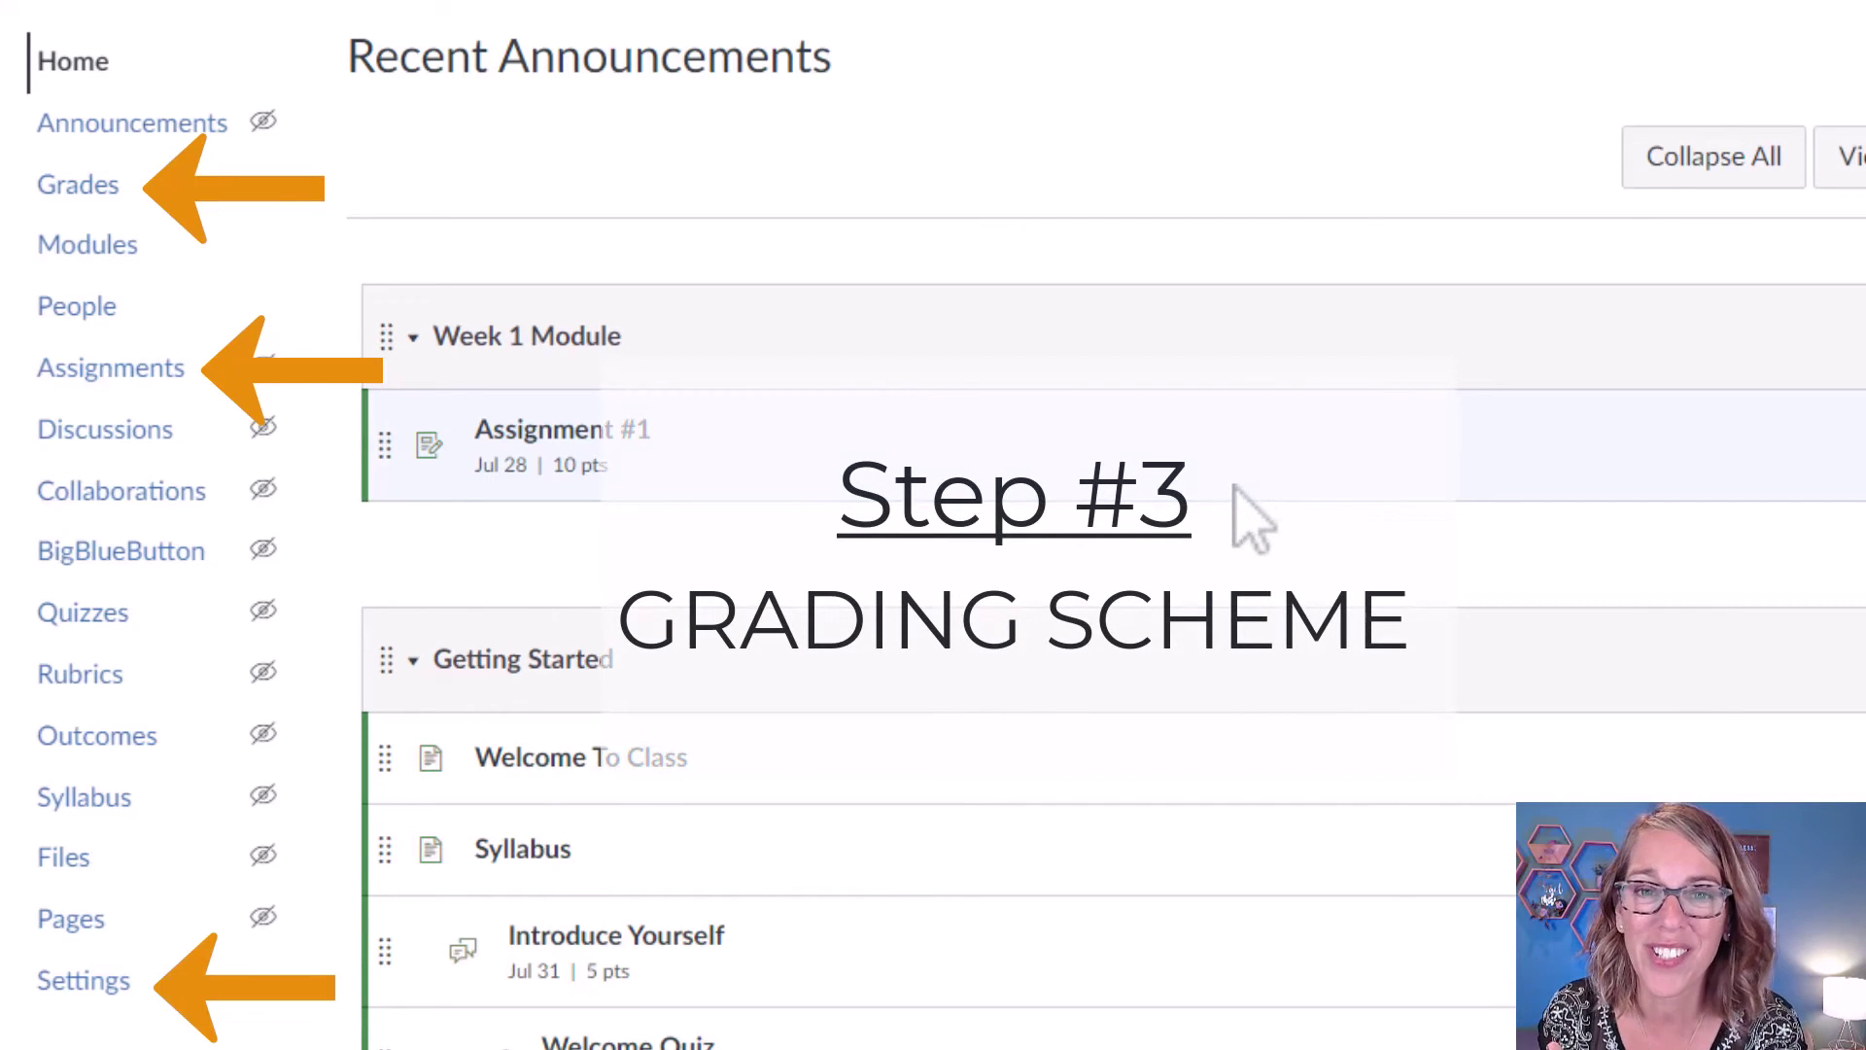
# Check 'Enable course grading scheme' in Course Settings, using the Default Canvas Grading Scheme
pyautogui.click(80, 981)
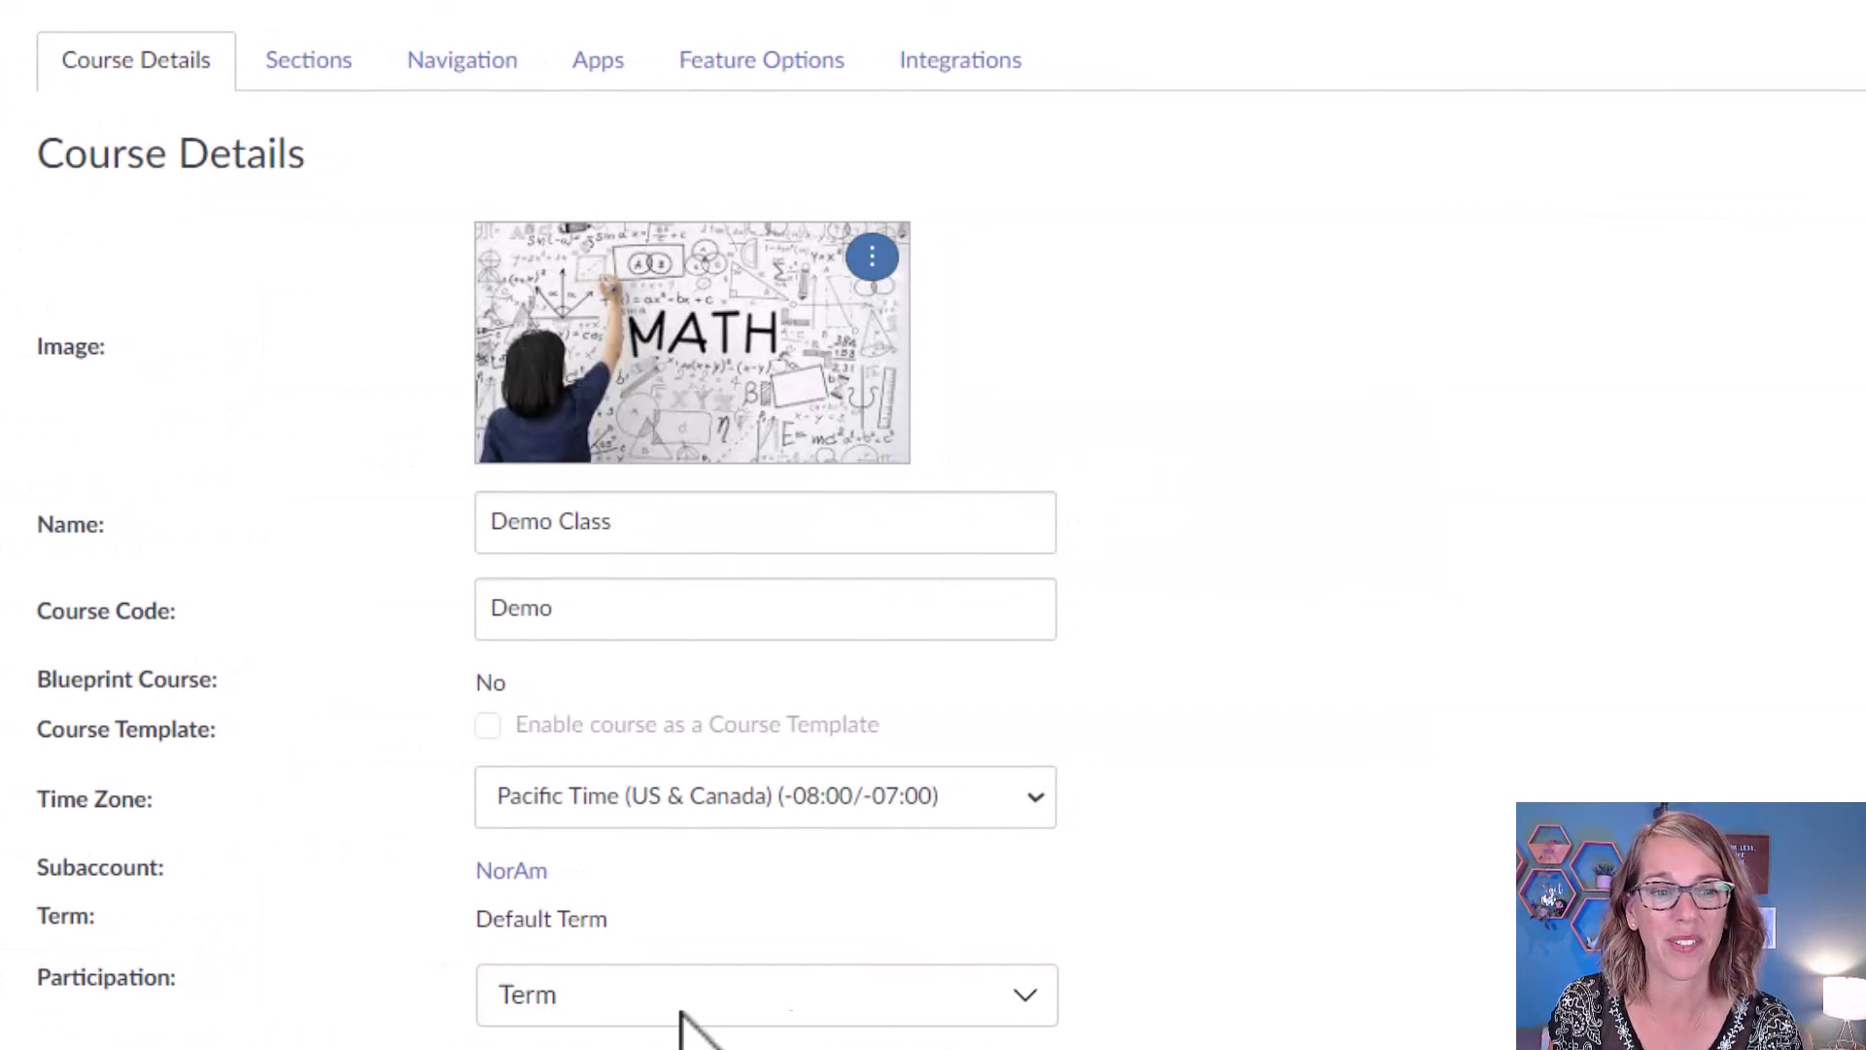
pyautogui.scroll(-1, 1225, 1045)
pyautogui.scroll(-10, 1225, 1045)
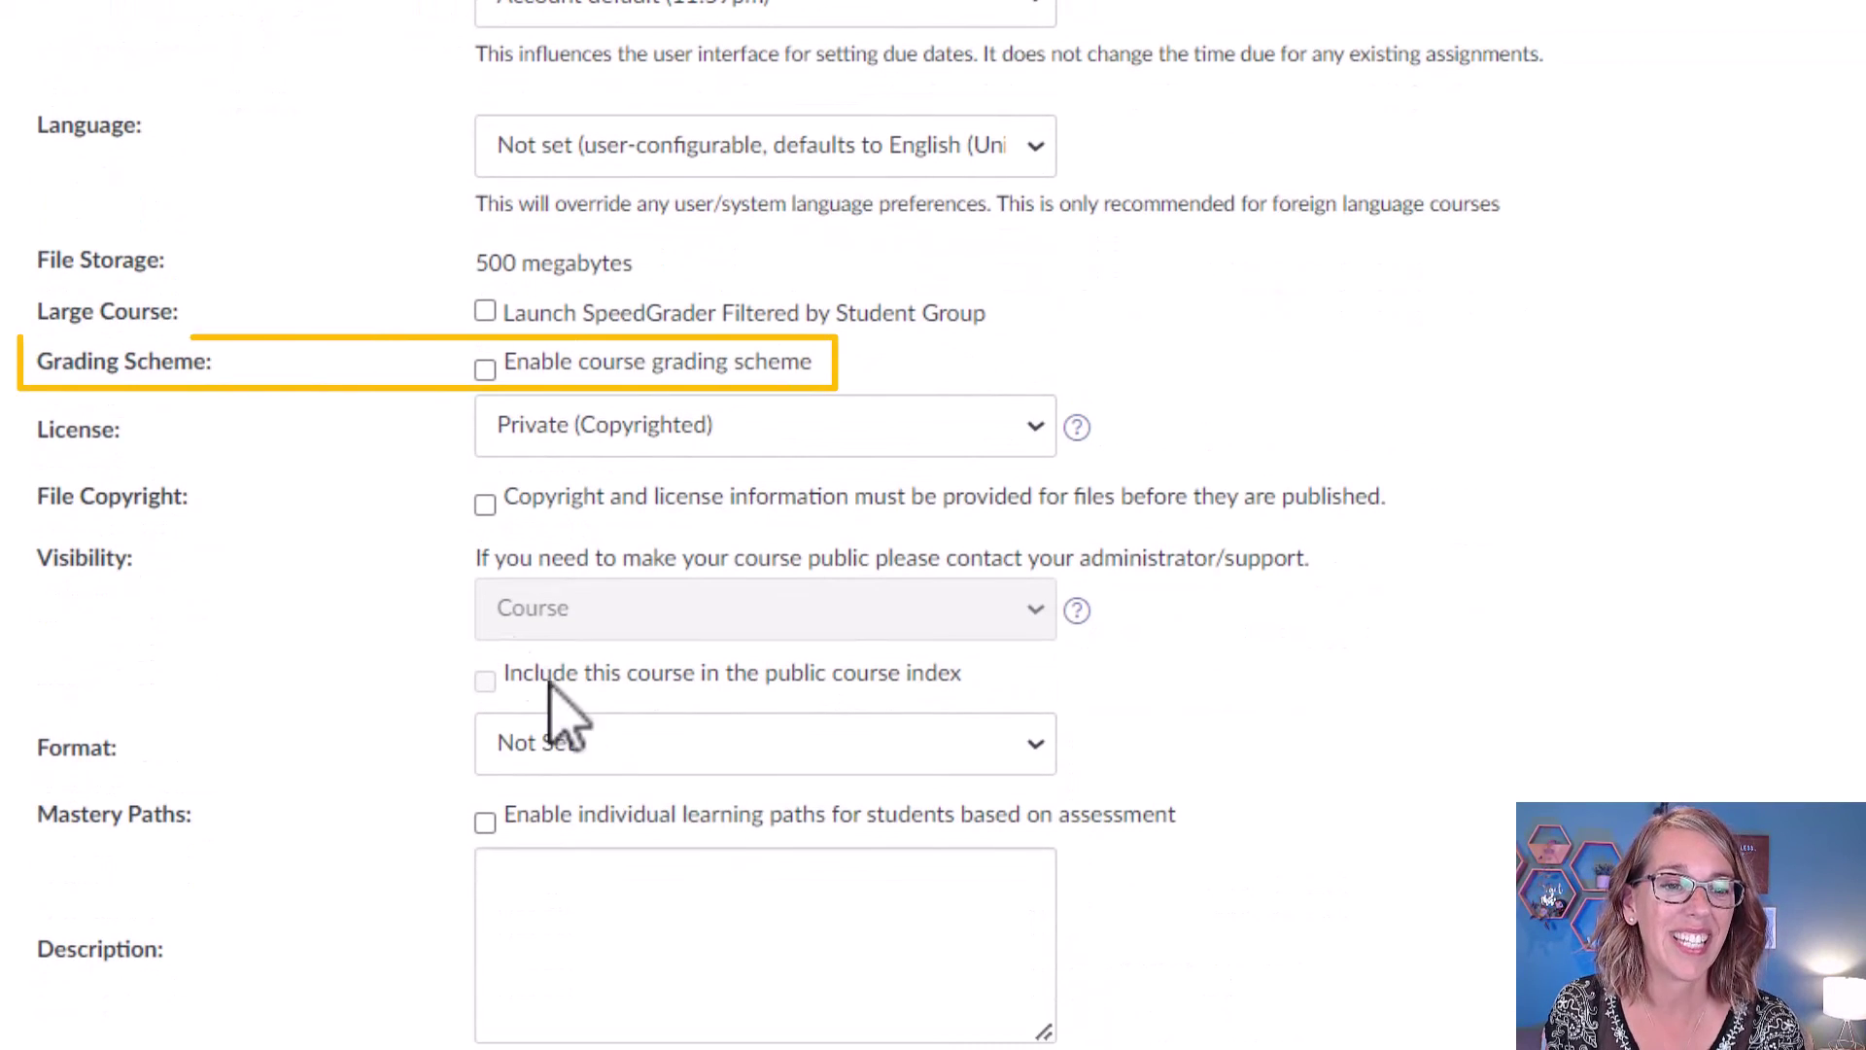
pyautogui.click(496, 369)
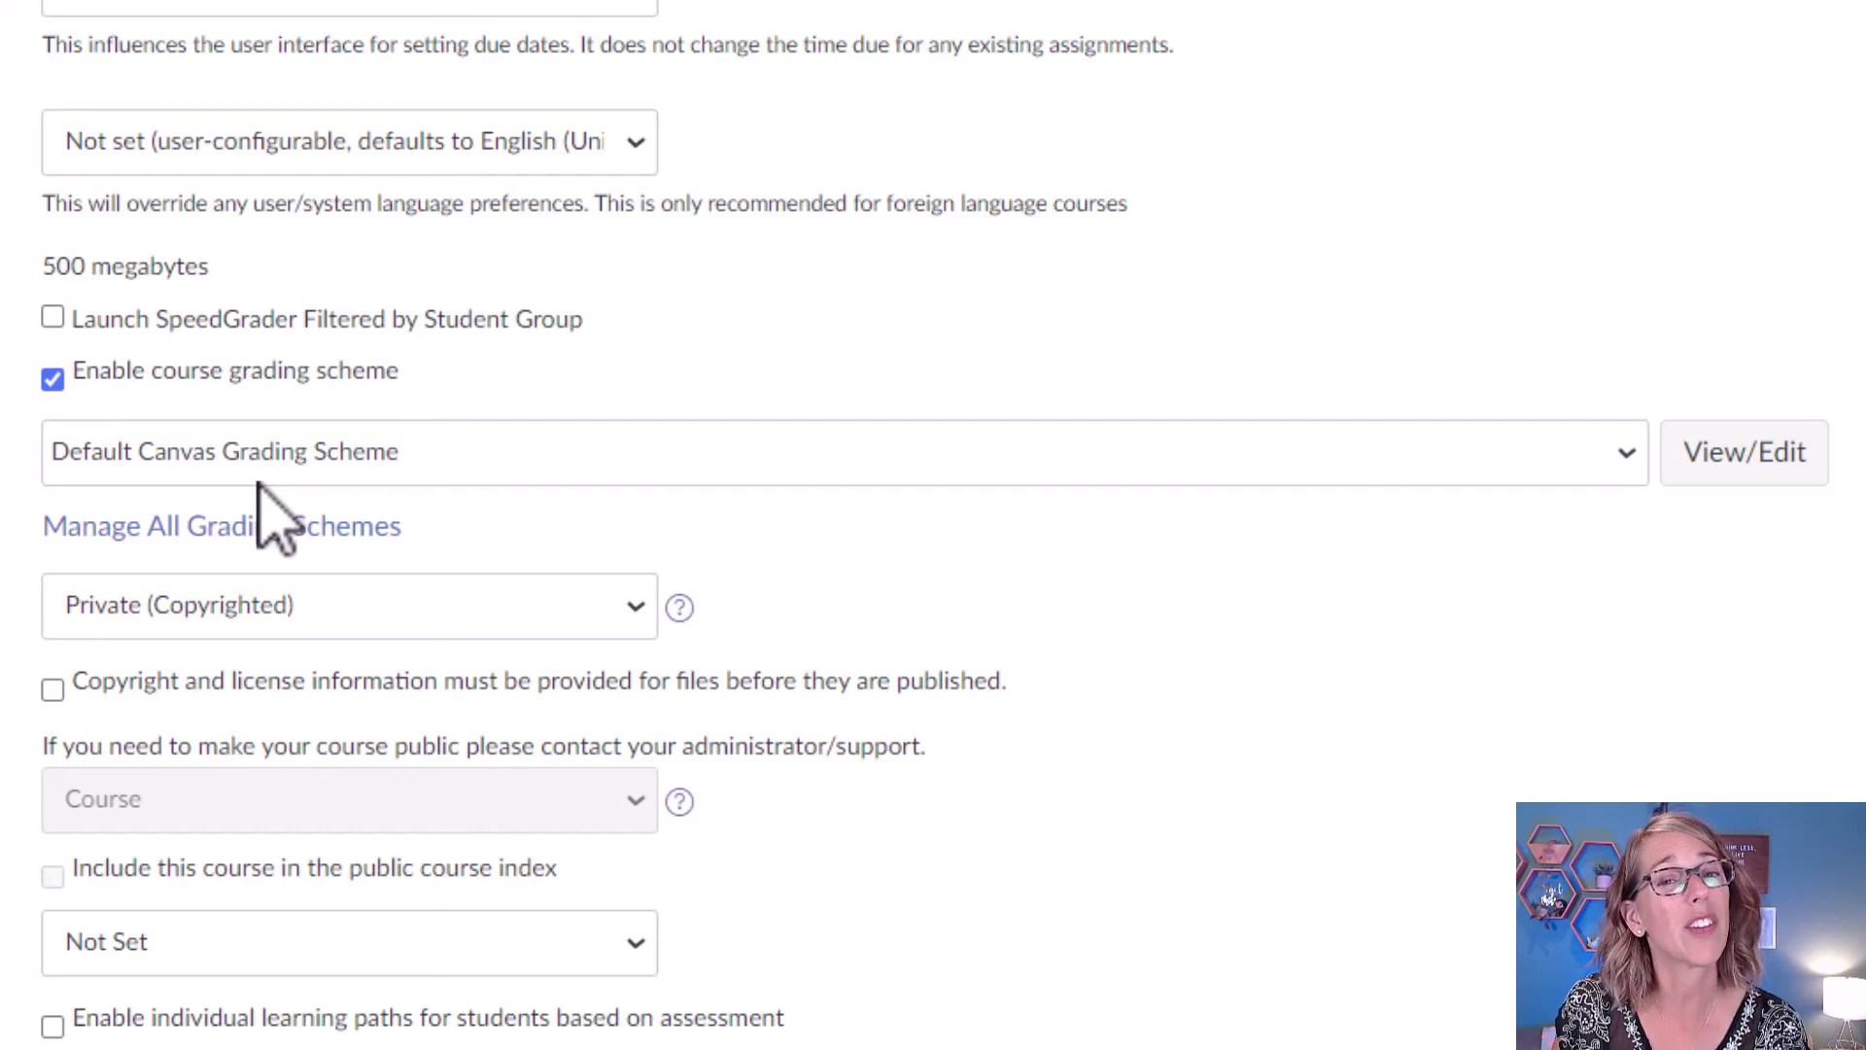
pyautogui.click(1784, 473)
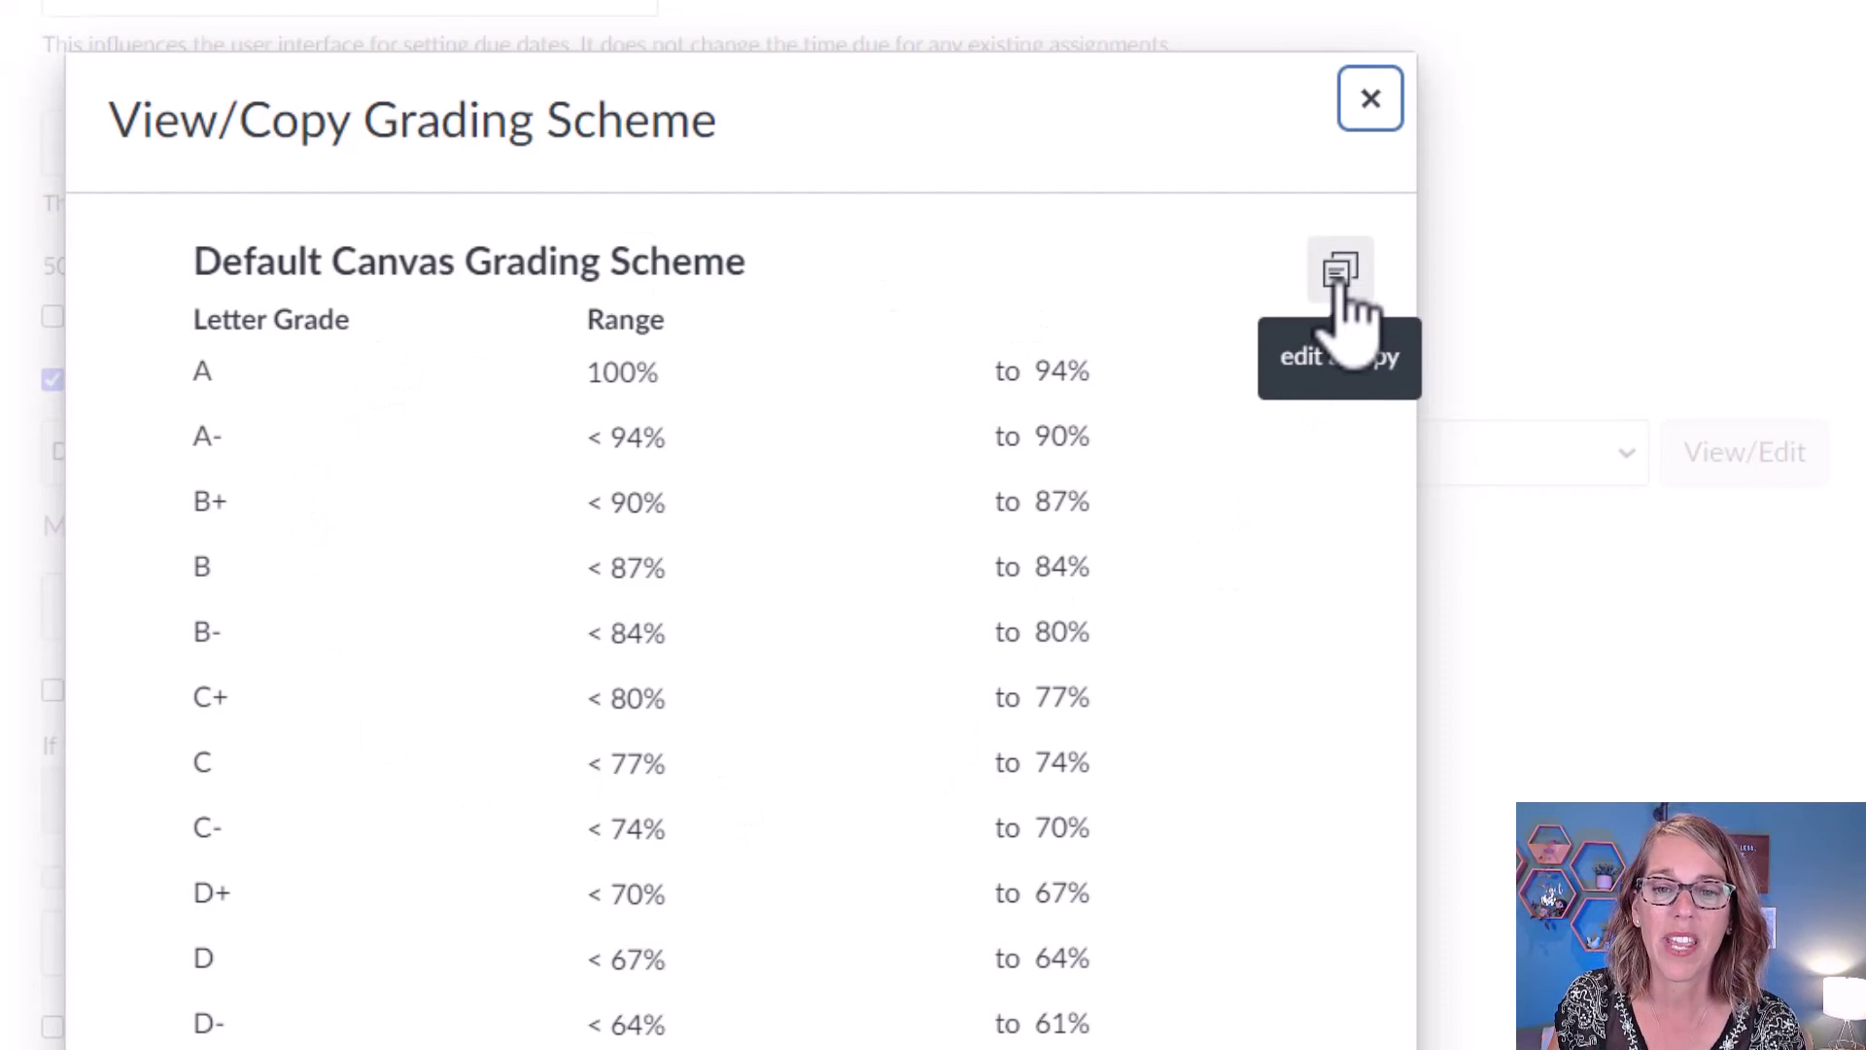
pyautogui.click(1344, 287)
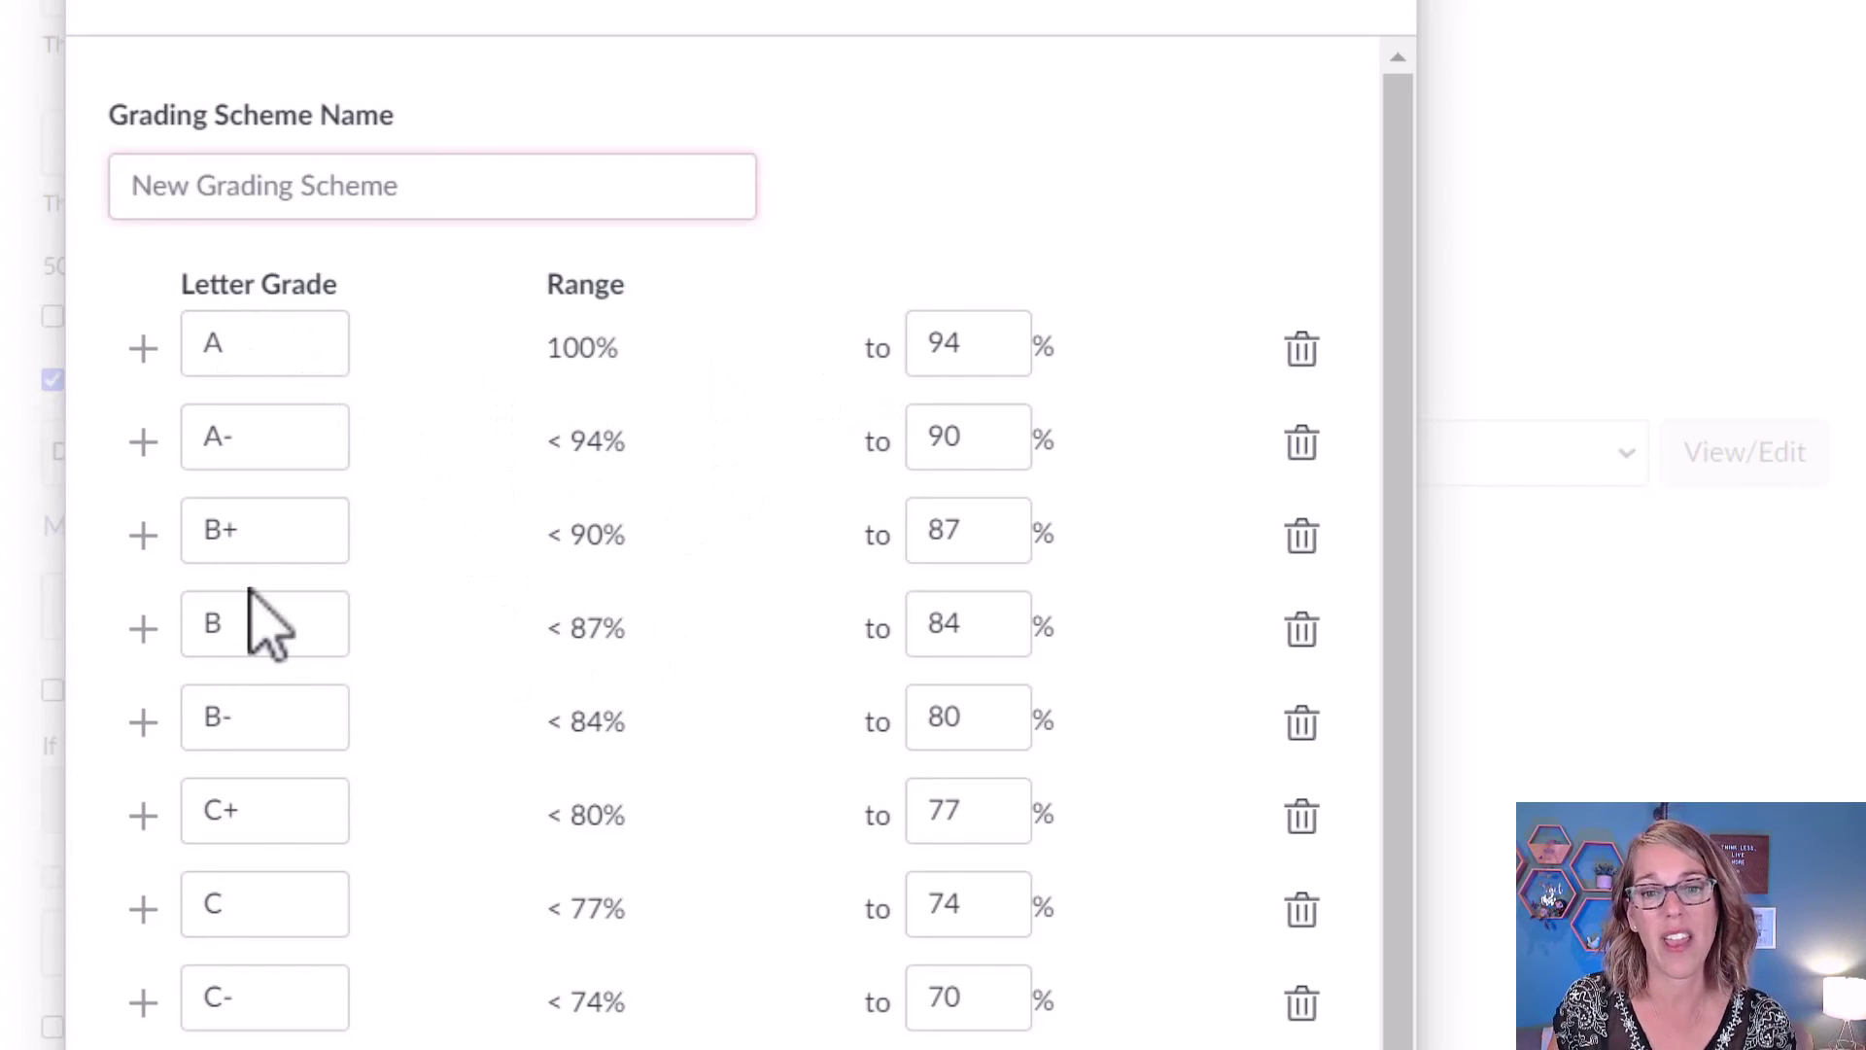
pyautogui.scroll(-1, 294, 767)
pyautogui.scroll(1, 295, 763)
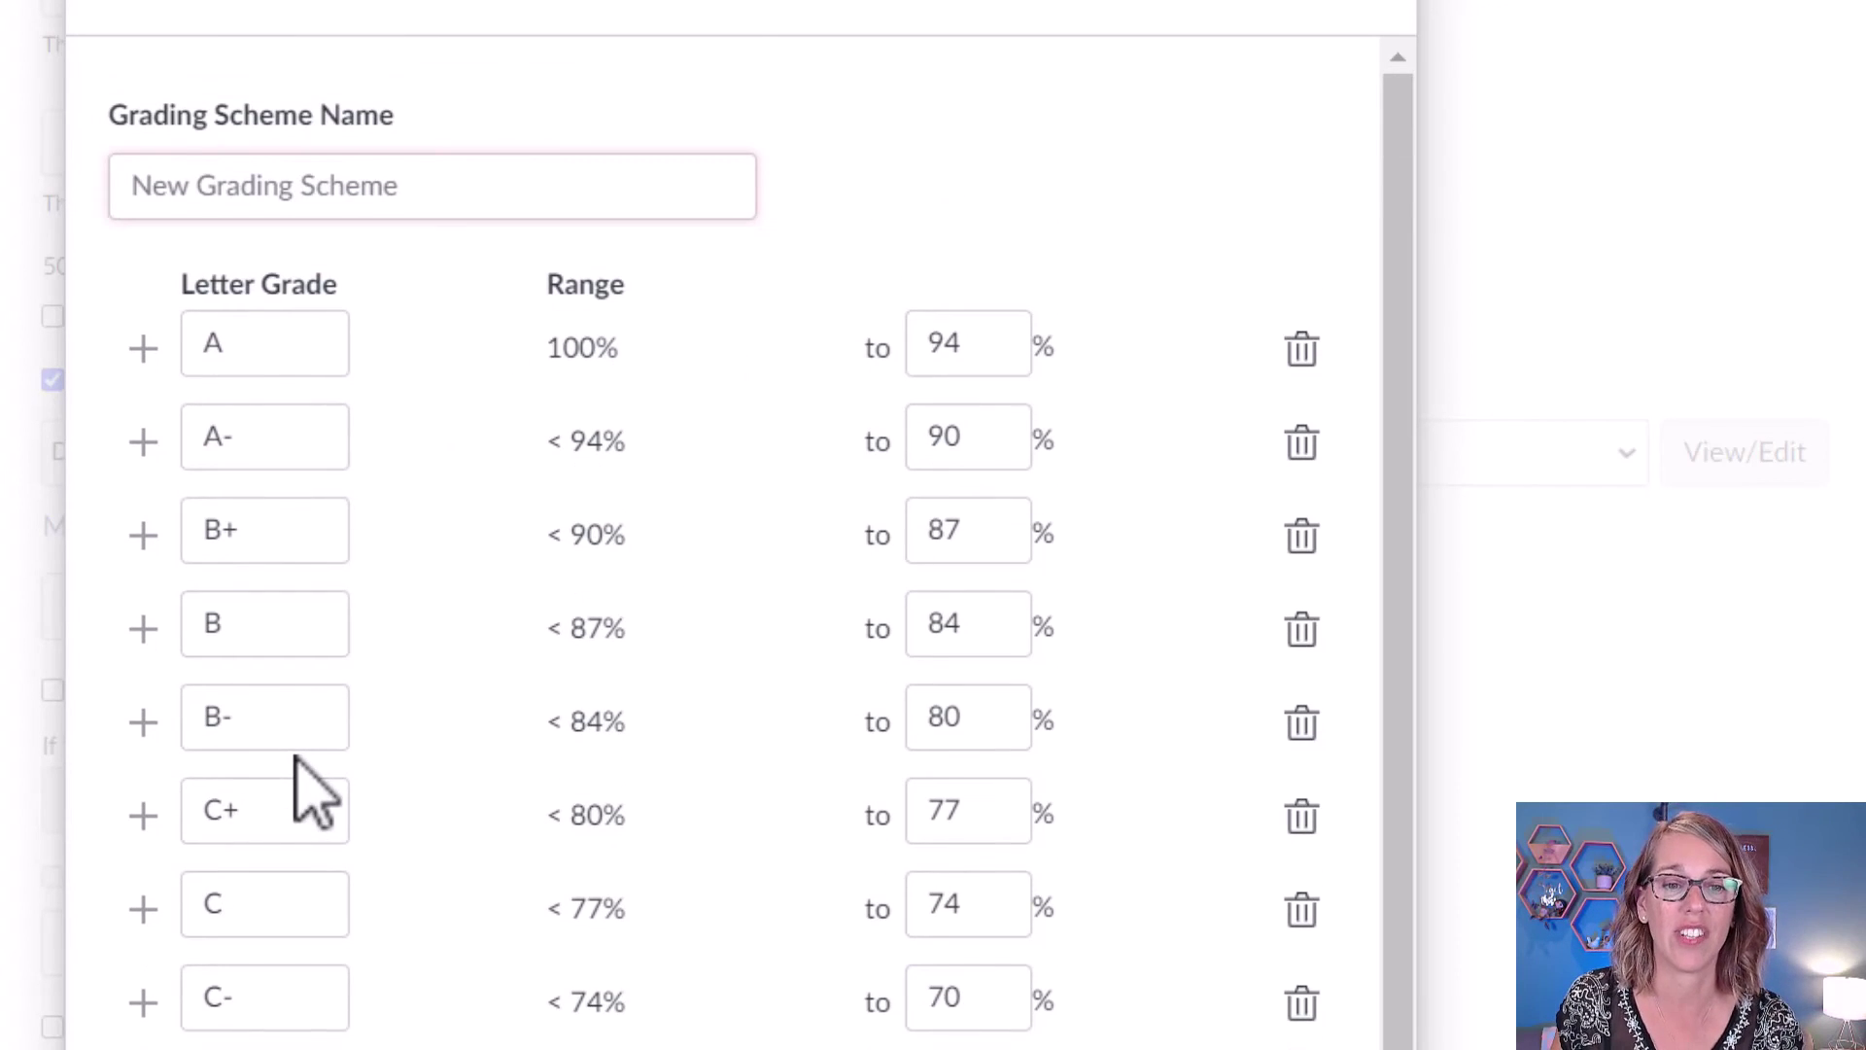
pyautogui.scroll(-2, 294, 763)
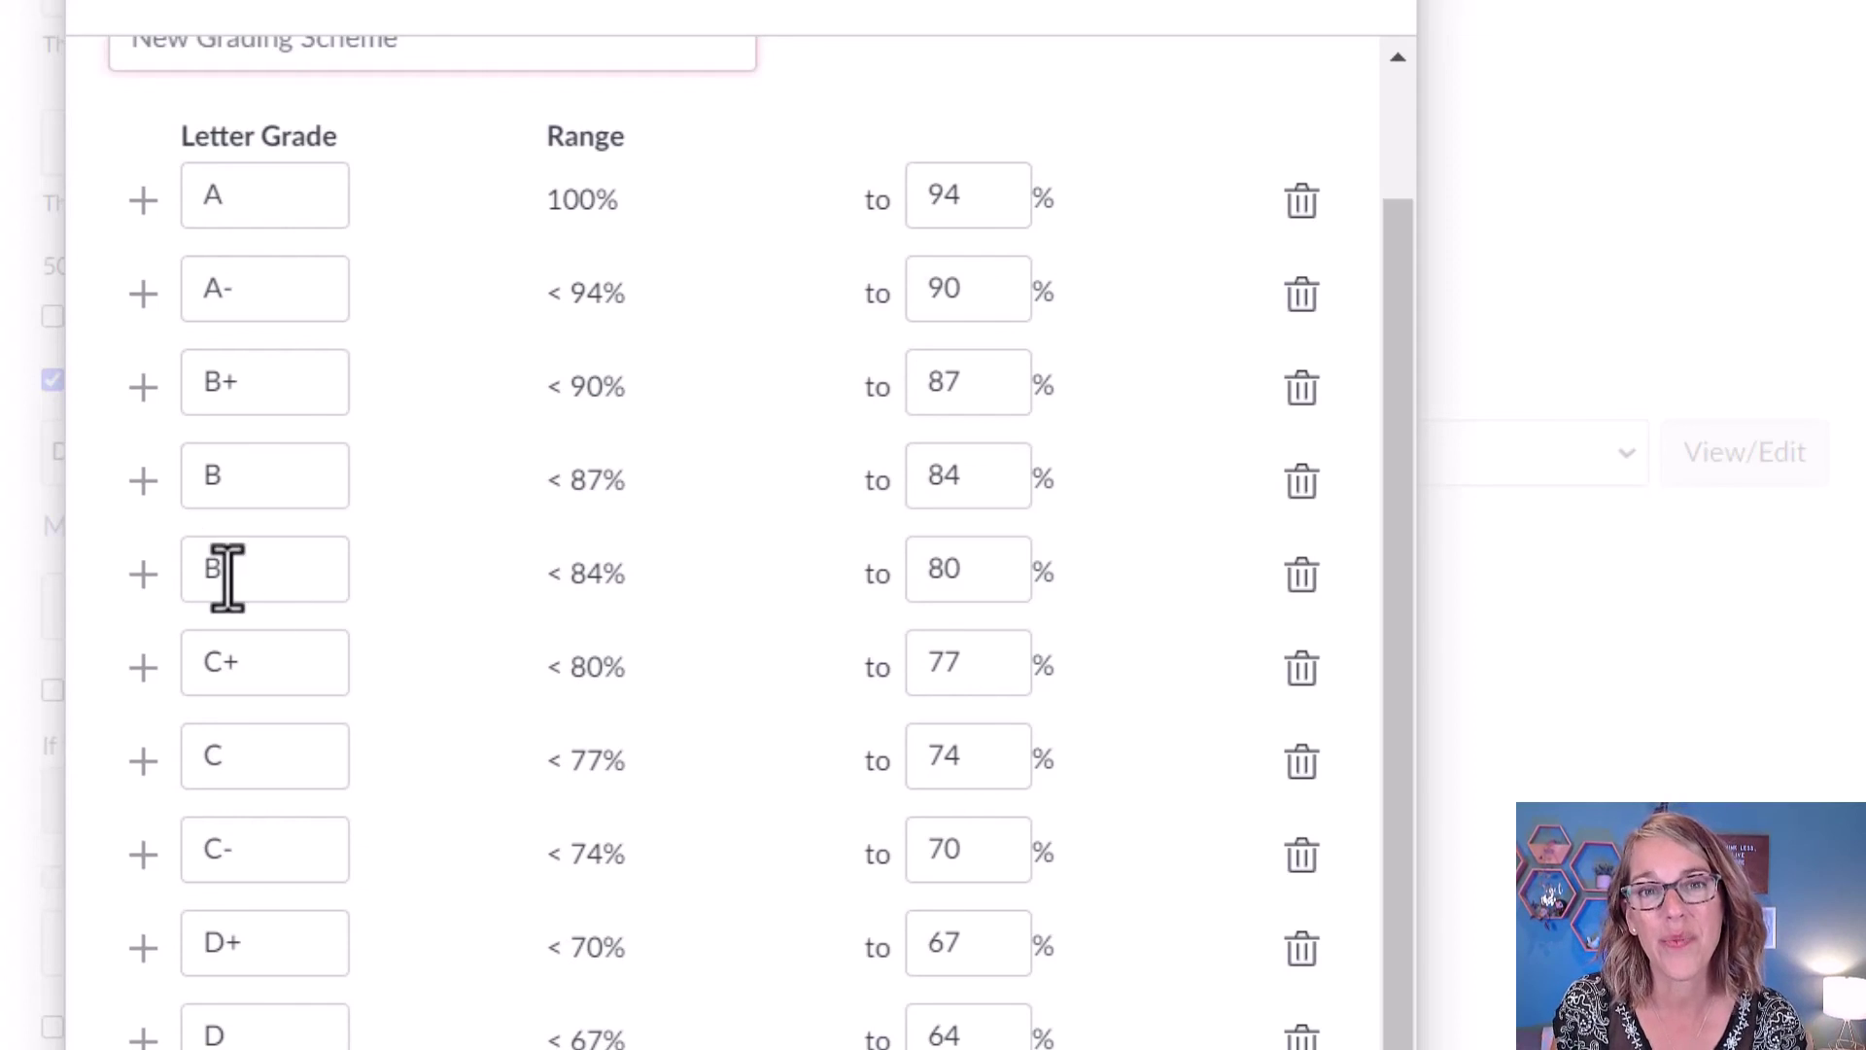
pyautogui.scroll(2, 1283, 688)
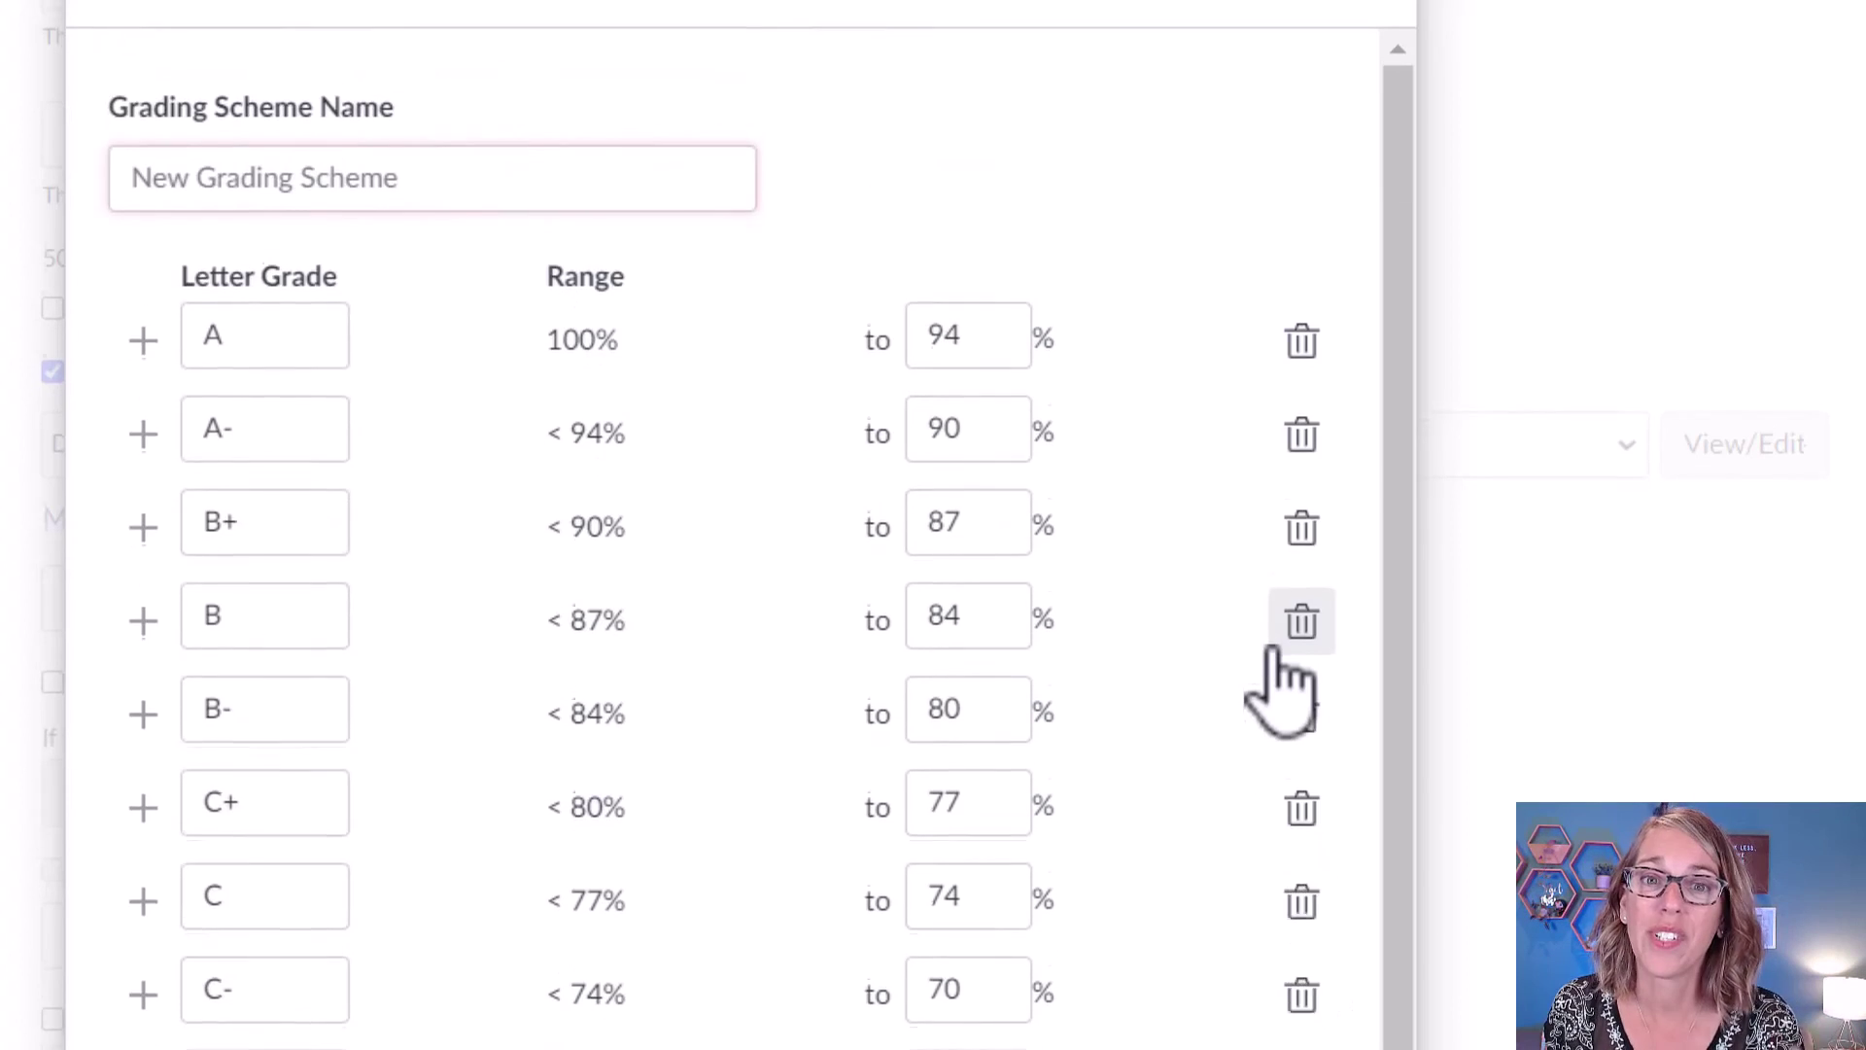